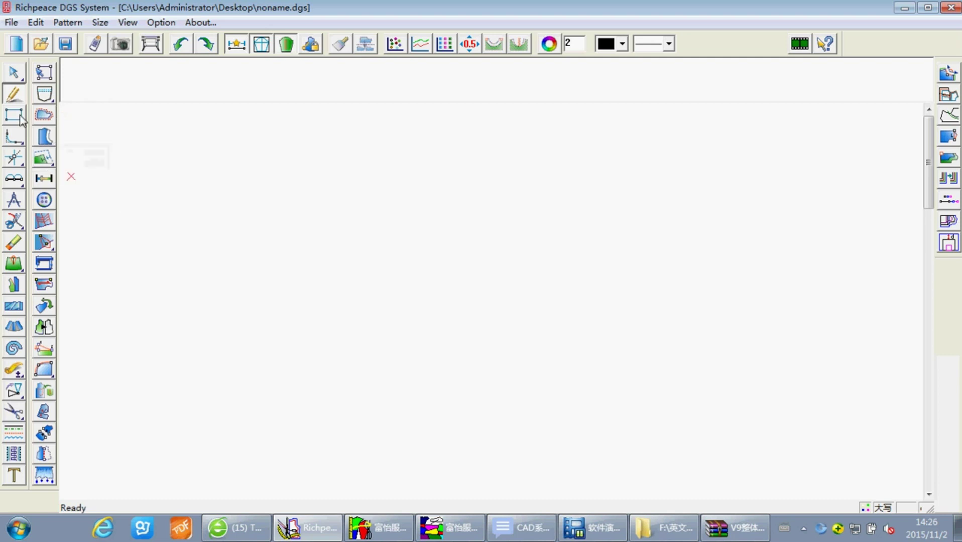
- Draw a 24 × 60 rectangle as the bodice frame and begin a point on its left edge
{"action": "left_click", "coordinate": [200, 186]}
{"action": "left_click", "coordinate": [372, 366]}
{"action": "type", "text": "2"}
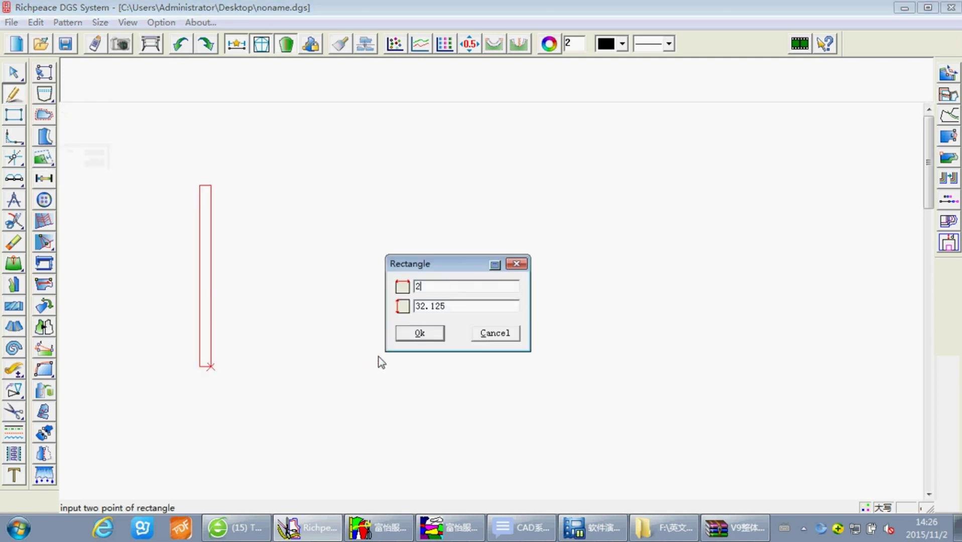
{"action": "type", "text": "4"}
{"action": "key", "text": "Tab"}
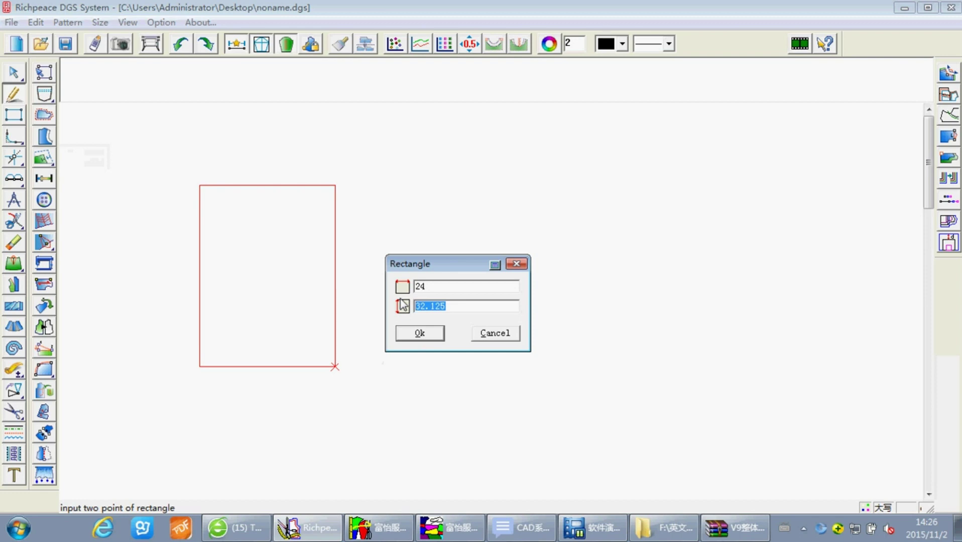
{"action": "type", "text": "60"}
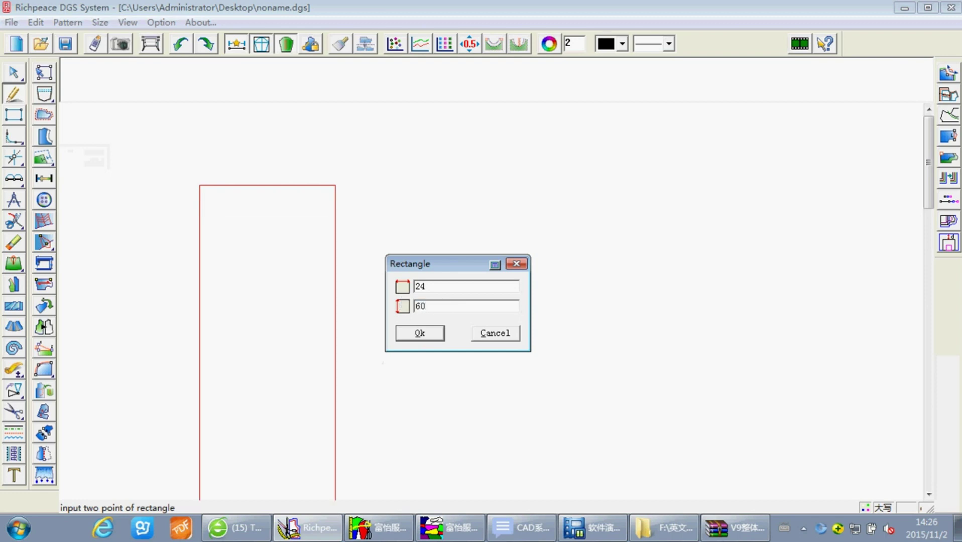
{"action": "left_click", "coordinate": [432, 329]}
{"action": "left_click", "coordinate": [206, 209]}
{"action": "key", "text": "BackSpace"}
{"action": "type", "text": "2.5"}
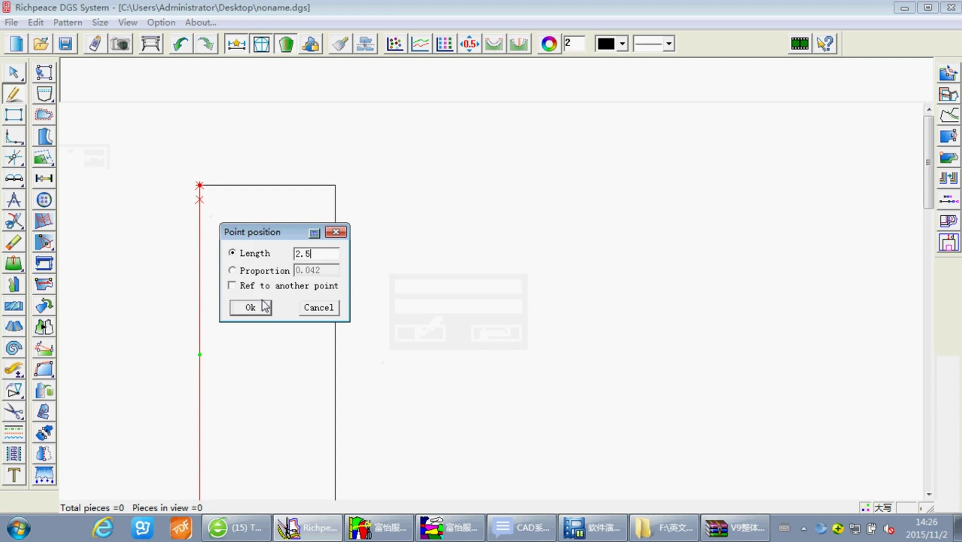
- Draw a neckline guide from 2 cm down the left edge to 8.5 cm along the top
{"action": "left_click", "coordinate": [265, 307]}
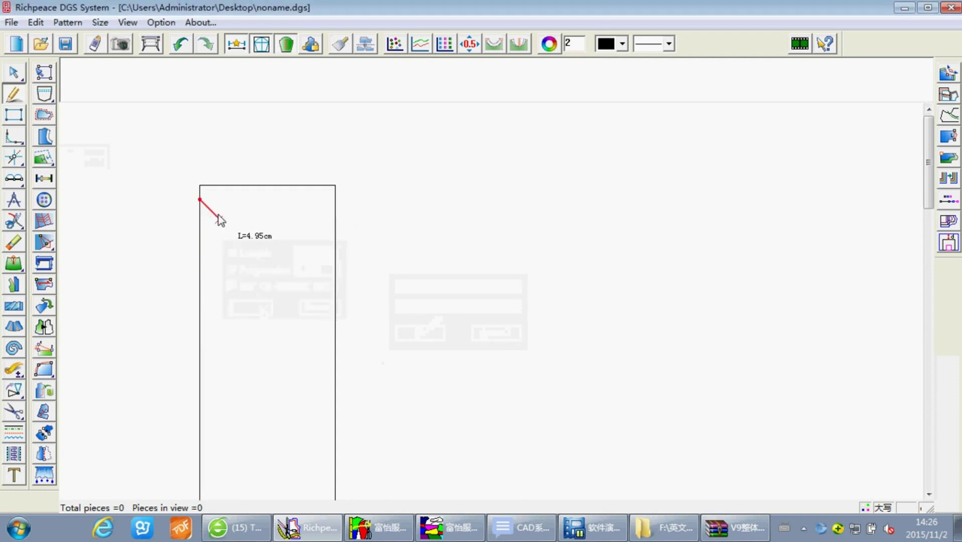
{"action": "scroll", "coordinate": [352, 282], "scroll_direction": "up", "scroll_amount": 3}
{"action": "scroll", "coordinate": [503, 311], "scroll_direction": "up", "scroll_amount": 1}
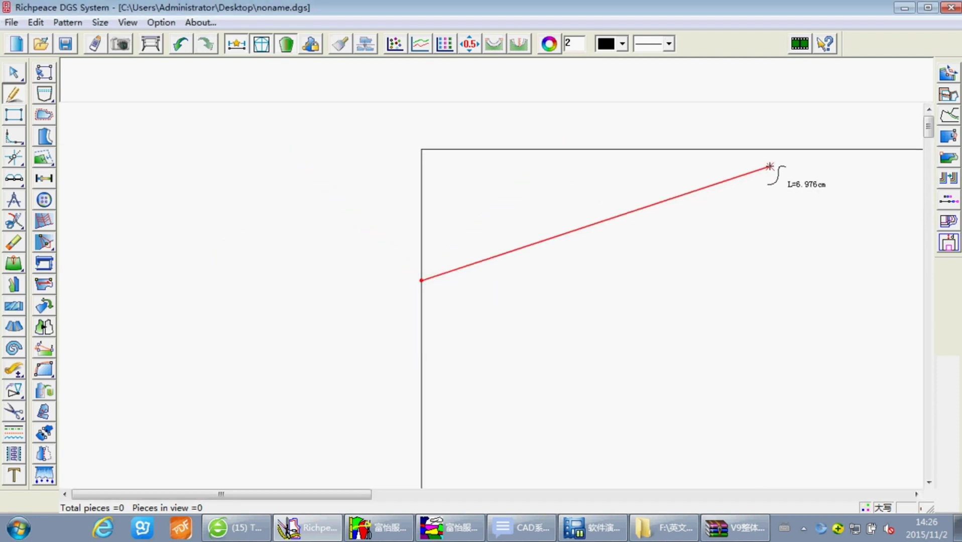
{"action": "left_click", "coordinate": [788, 150]}
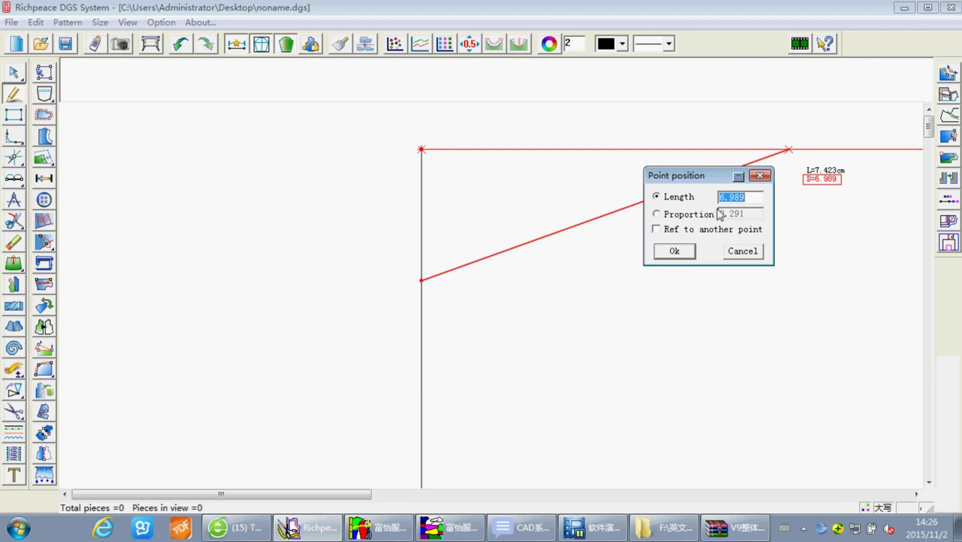
{"action": "type", "text": "8.5"}
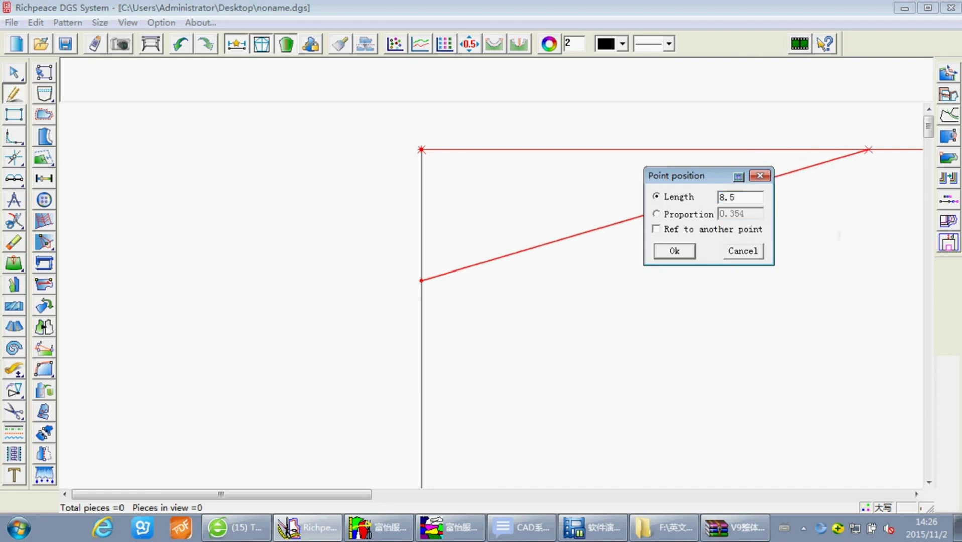
{"action": "left_click", "coordinate": [675, 254]}
{"action": "right_click", "coordinate": [610, 251]}
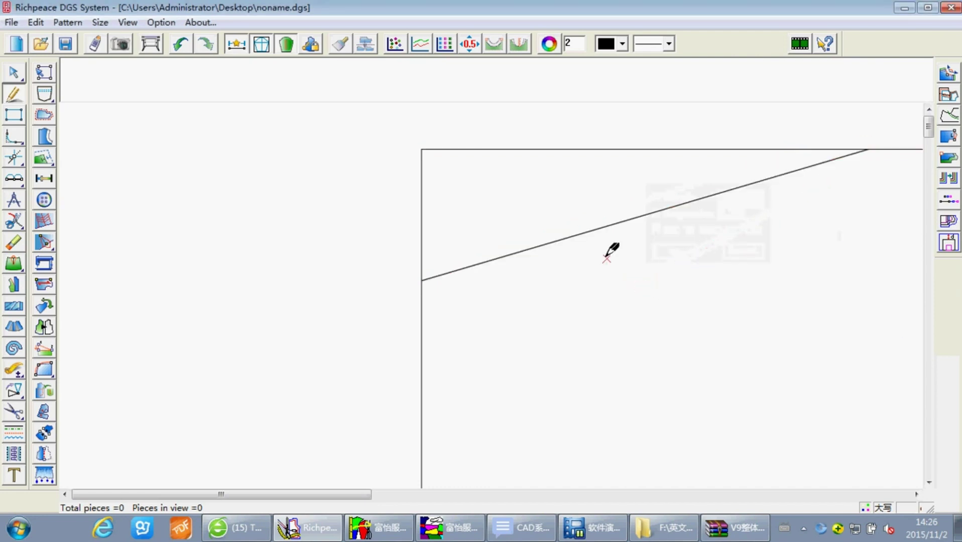
- Bend the neckline guide into a smooth concave neckline curve
{"action": "left_click", "coordinate": [671, 207]}
{"action": "left_click", "coordinate": [624, 310]}
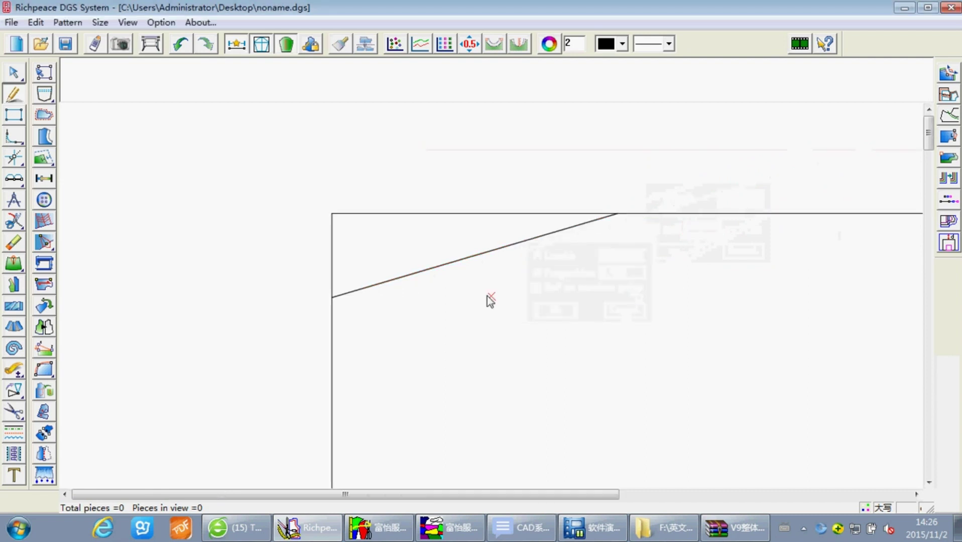
{"action": "left_click_drag", "start_coordinate": [557, 245], "coordinate": [654, 265]}
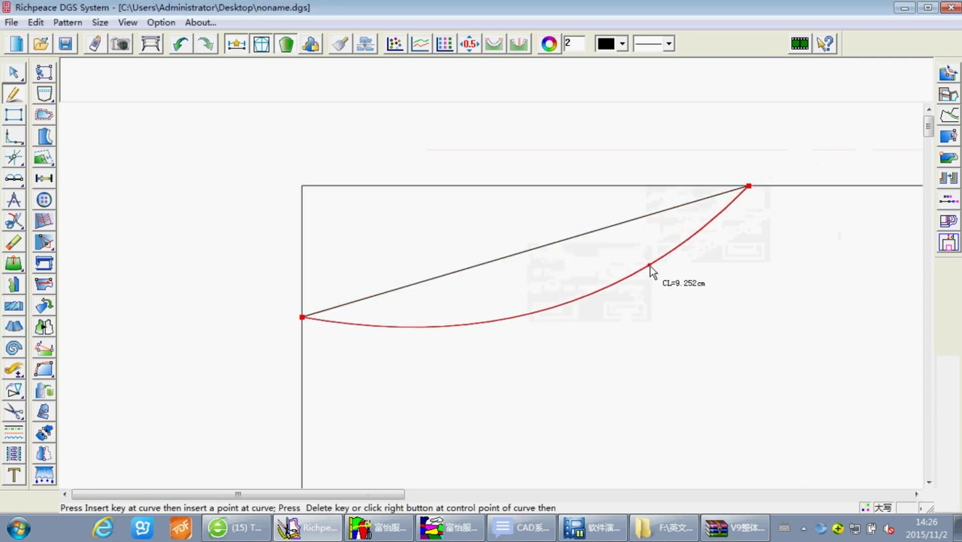
{"action": "left_click_drag", "start_coordinate": [481, 326], "coordinate": [479, 314]}
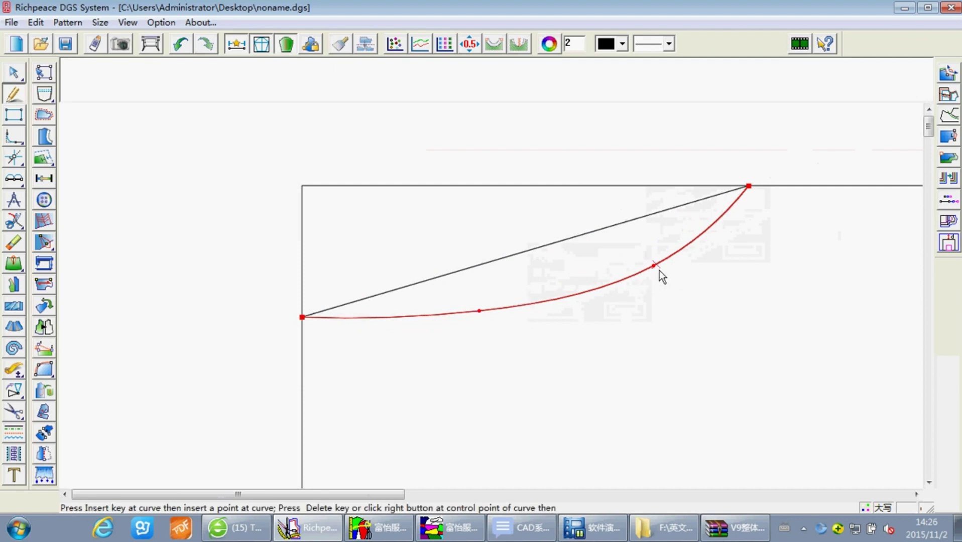
{"action": "left_click_drag", "start_coordinate": [662, 263], "coordinate": [679, 280]}
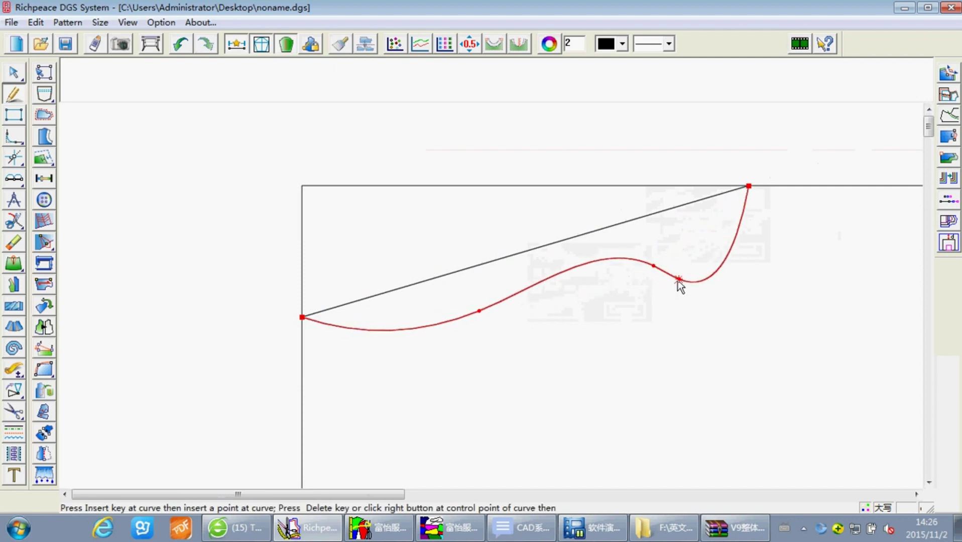
{"action": "right_click", "coordinate": [679, 280]}
{"action": "left_click_drag", "start_coordinate": [656, 268], "coordinate": [684, 277]}
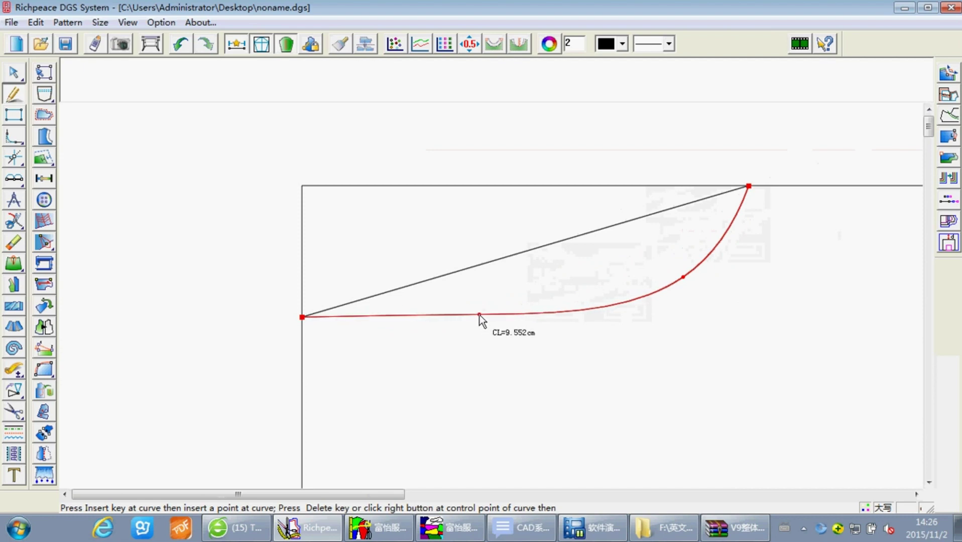
{"action": "right_click", "coordinate": [522, 352]}
{"action": "scroll", "coordinate": [522, 353], "scroll_direction": "down", "scroll_amount": 2}
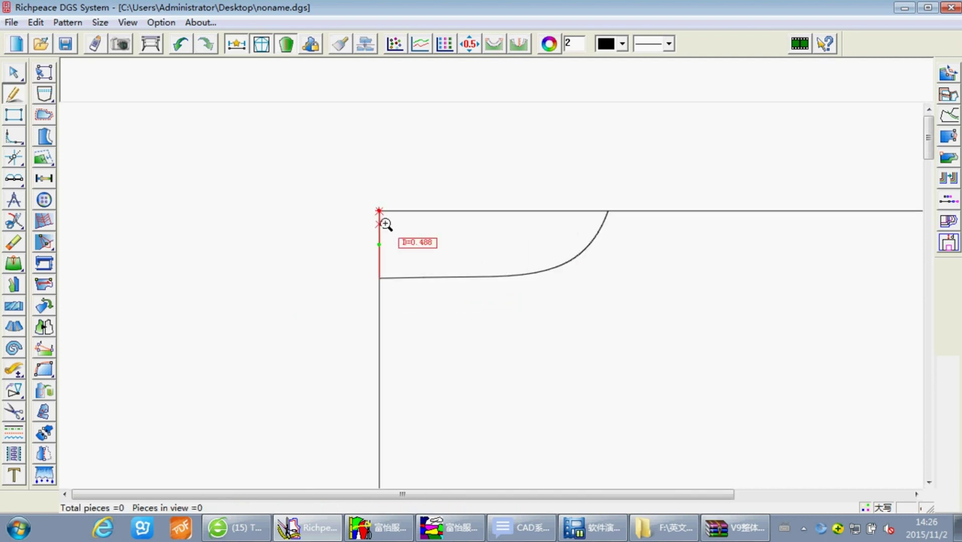
- Draw the shoulder line from the neck point to a corner offset 19 across, 4 down
{"action": "key", "text": "Return"}
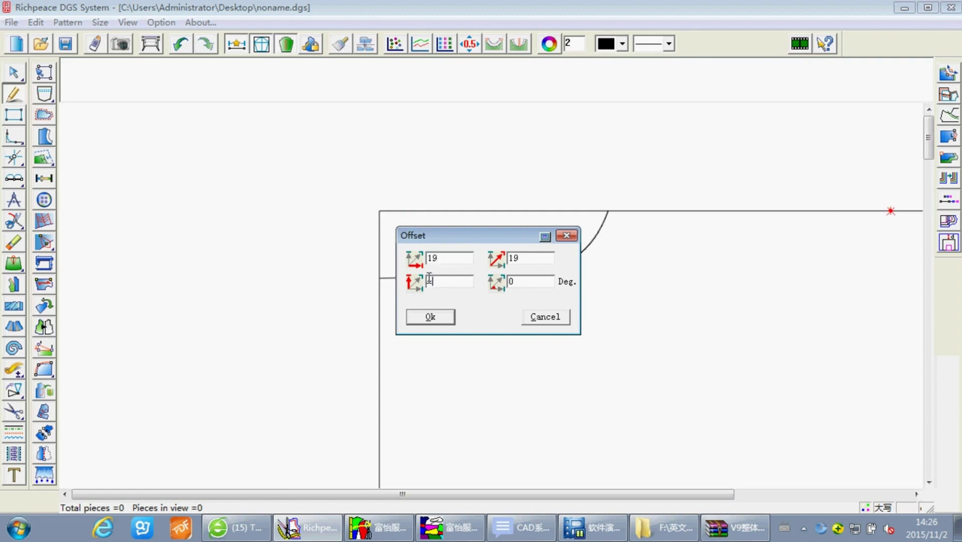
{"action": "type", "text": "-4"}
{"action": "key", "text": "Return"}
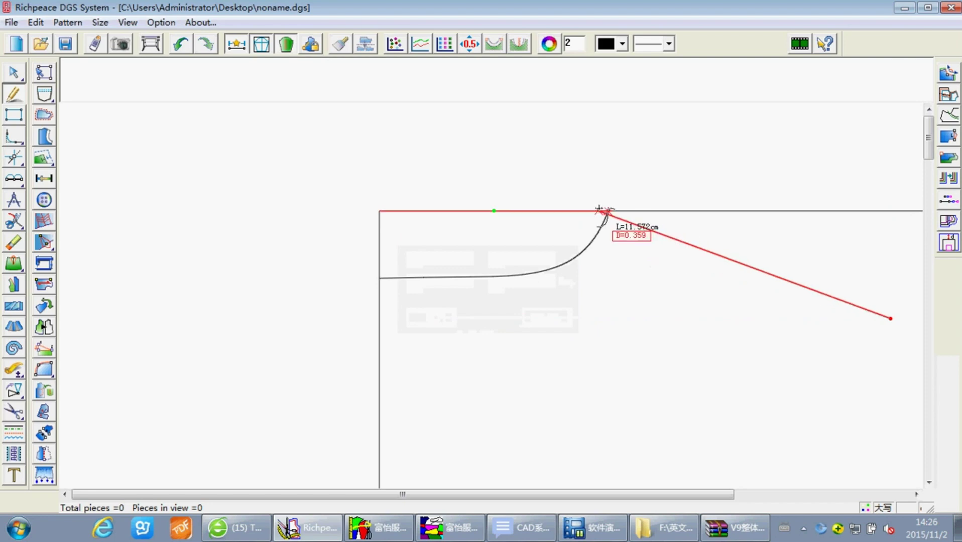
{"action": "right_click", "coordinate": [890, 319]}
{"action": "scroll", "coordinate": [553, 332], "scroll_direction": "down", "scroll_amount": 1}
{"action": "scroll", "coordinate": [502, 347], "scroll_direction": "down", "scroll_amount": 2}
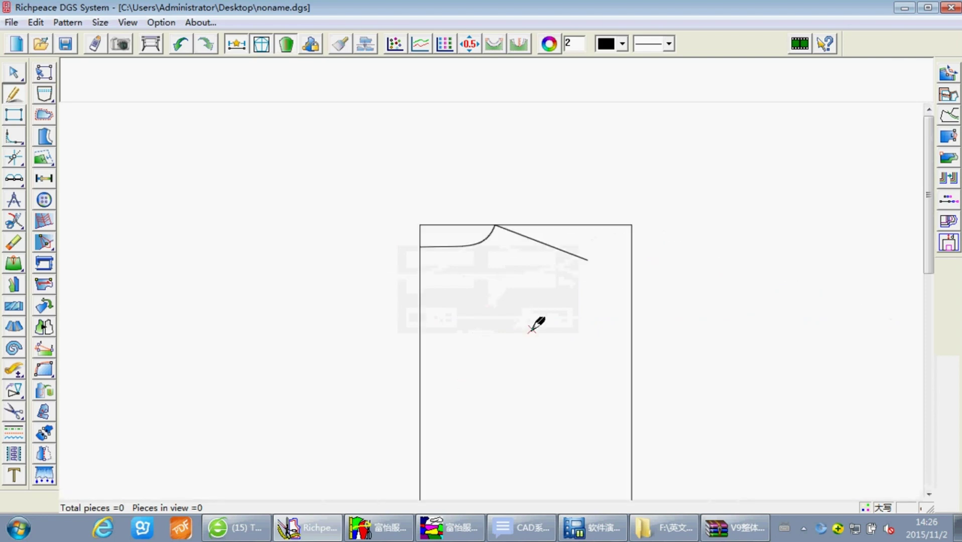
{"action": "scroll", "coordinate": [527, 301], "scroll_direction": "down", "scroll_amount": 1}
- Add parallel lines below the top edge at 24 cm and a further 15 cm
{"action": "left_click_drag", "start_coordinate": [540, 227], "coordinate": [518, 316]}
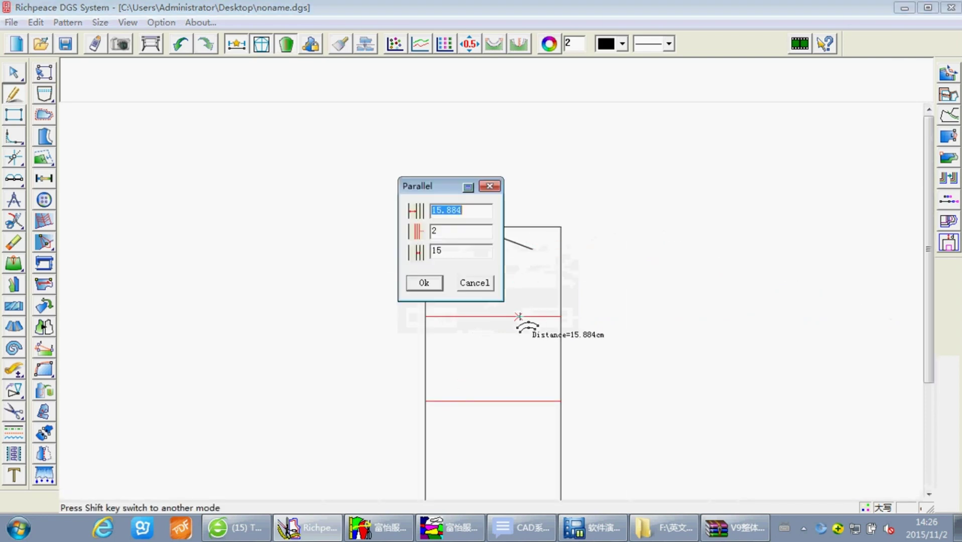
{"action": "type", "text": "24"}
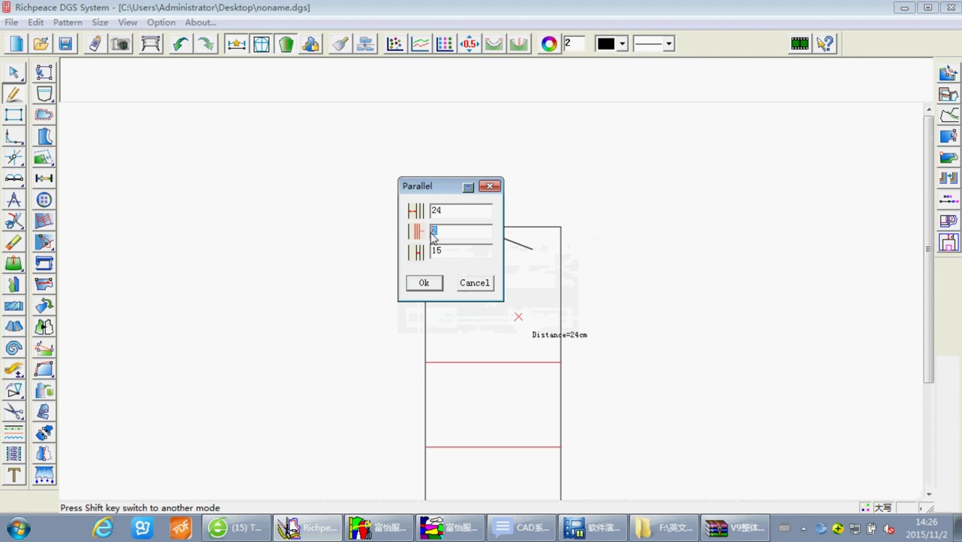
{"action": "type", "text": "1"}
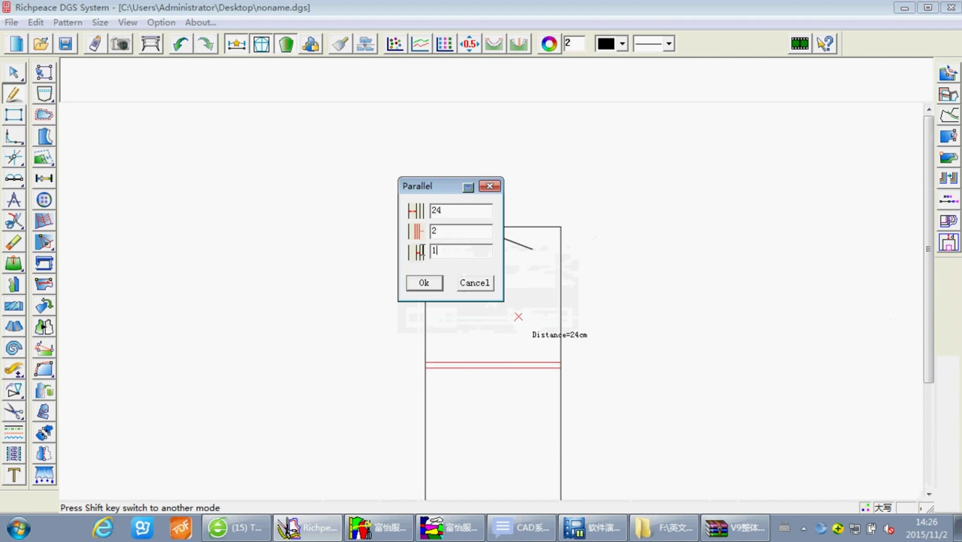
{"action": "type", "text": "5"}
{"action": "left_click", "coordinate": [425, 282]}
{"action": "scroll", "coordinate": [512, 275], "scroll_direction": "down", "scroll_amount": 1}
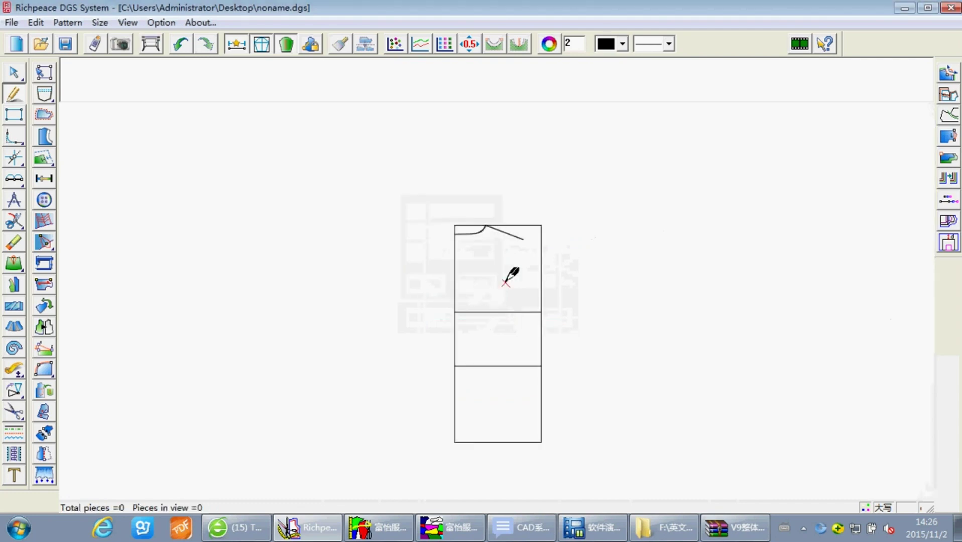
{"action": "scroll", "coordinate": [504, 318], "scroll_direction": "up", "scroll_amount": 2}
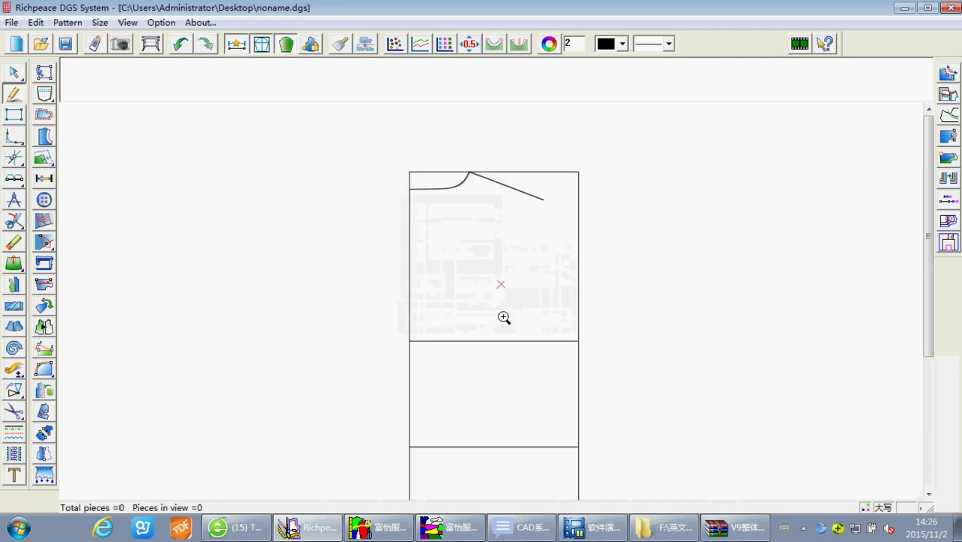
- Draw a vertical guide from 17 cm along the chest line up to the shoulder line
{"action": "left_click", "coordinate": [470, 341]}
{"action": "type", "text": "17"}
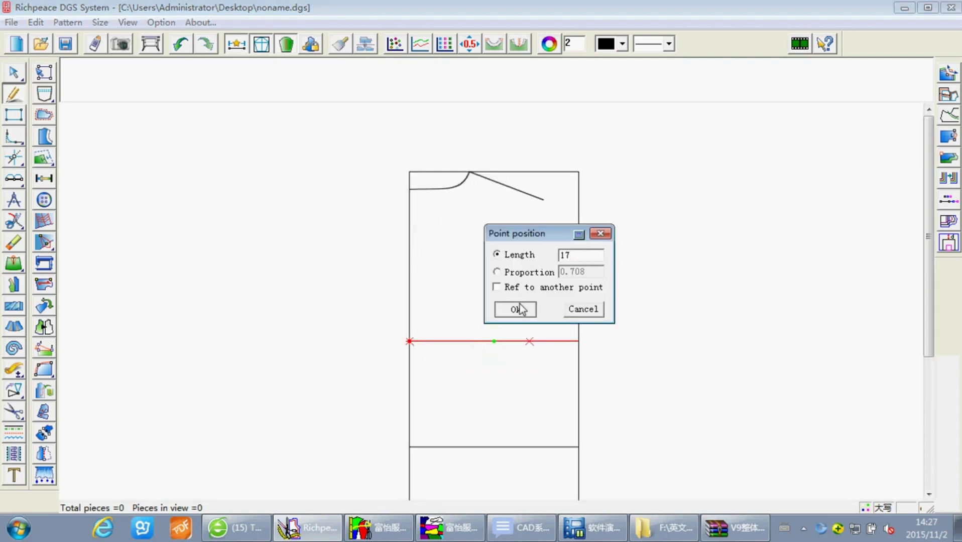
{"action": "left_click", "coordinate": [520, 309]}
{"action": "scroll", "coordinate": [502, 302], "scroll_direction": "up", "scroll_amount": 1}
{"action": "scroll", "coordinate": [497, 309], "scroll_direction": "up", "scroll_amount": 1}
{"action": "left_click", "coordinate": [491, 280]}
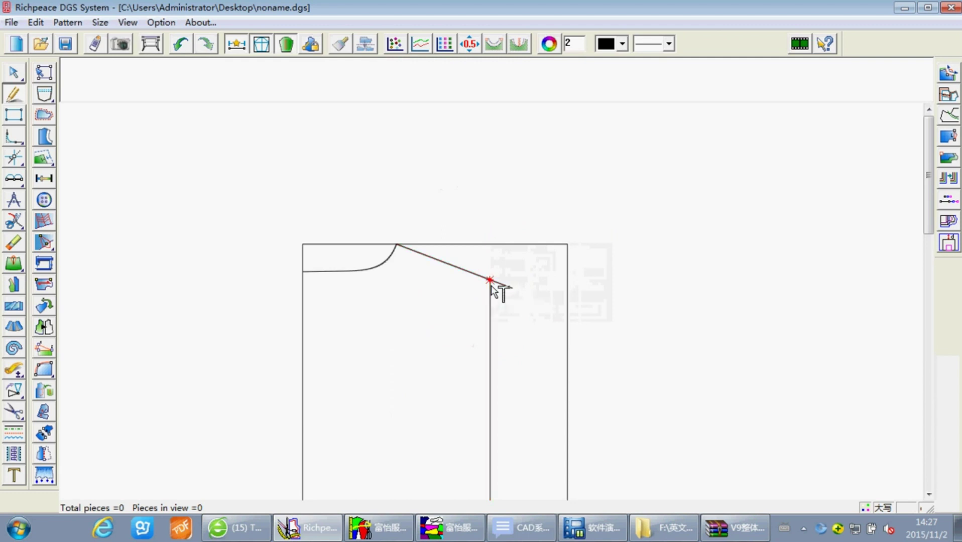
{"action": "scroll", "coordinate": [492, 289], "scroll_direction": "down", "scroll_amount": 2}
{"action": "scroll", "coordinate": [537, 274], "scroll_direction": "up", "scroll_amount": 3}
- Draw the curved armhole from the shoulder tip down to the side of the chest line
{"action": "left_click", "coordinate": [552, 214]}
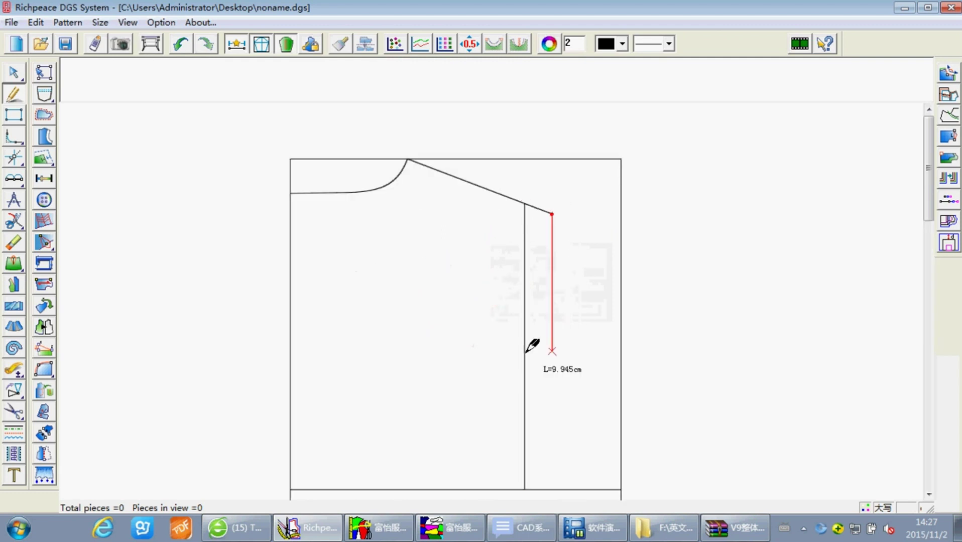
{"action": "left_click", "coordinate": [525, 347]}
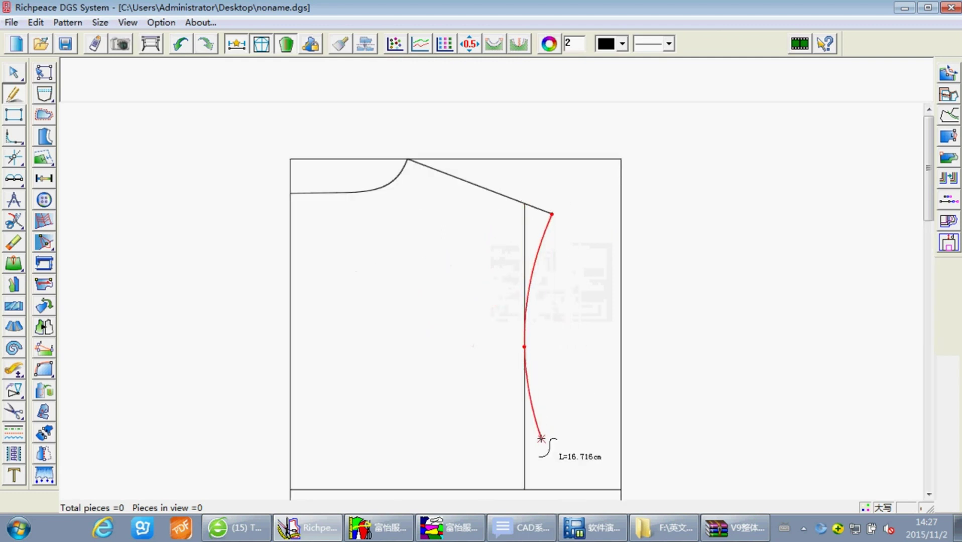
{"action": "left_click", "coordinate": [541, 438]}
{"action": "left_click", "coordinate": [620, 488]}
{"action": "right_click", "coordinate": [621, 489]}
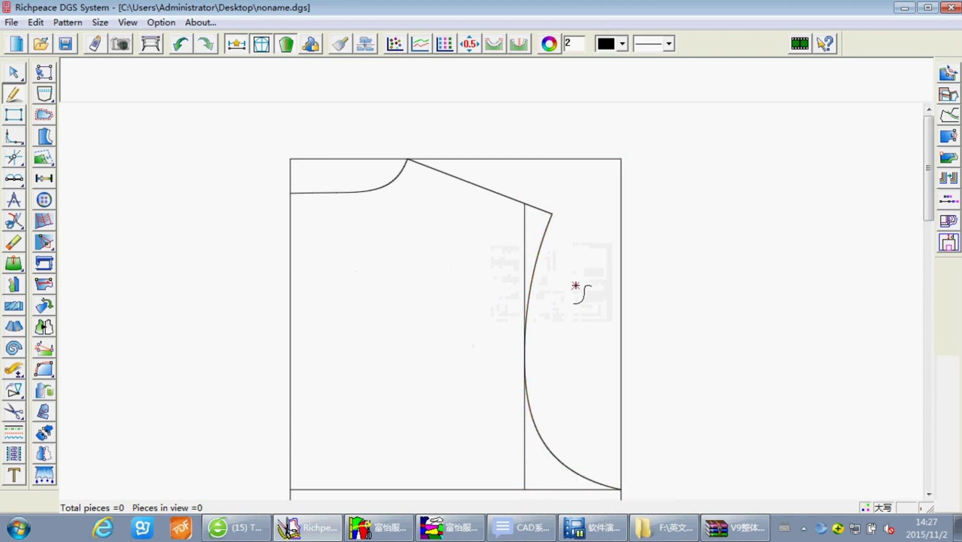
{"action": "scroll", "coordinate": [567, 328], "scroll_direction": "down", "scroll_amount": 1}
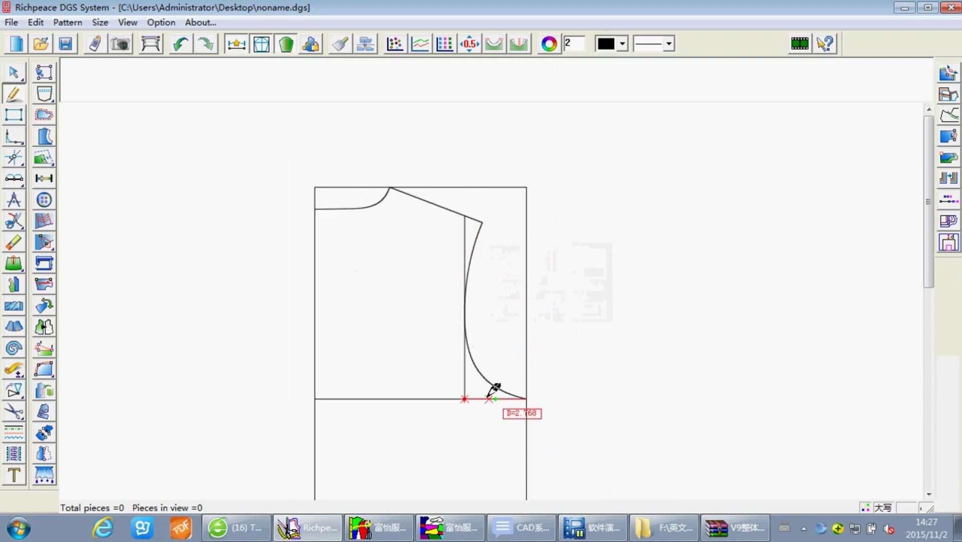
- Start the side seam at the underarm, passing 1 cm inside the waist point
{"action": "scroll", "coordinate": [494, 327], "scroll_direction": "down", "scroll_amount": 1}
{"action": "scroll", "coordinate": [513, 286], "scroll_direction": "up", "scroll_amount": 1}
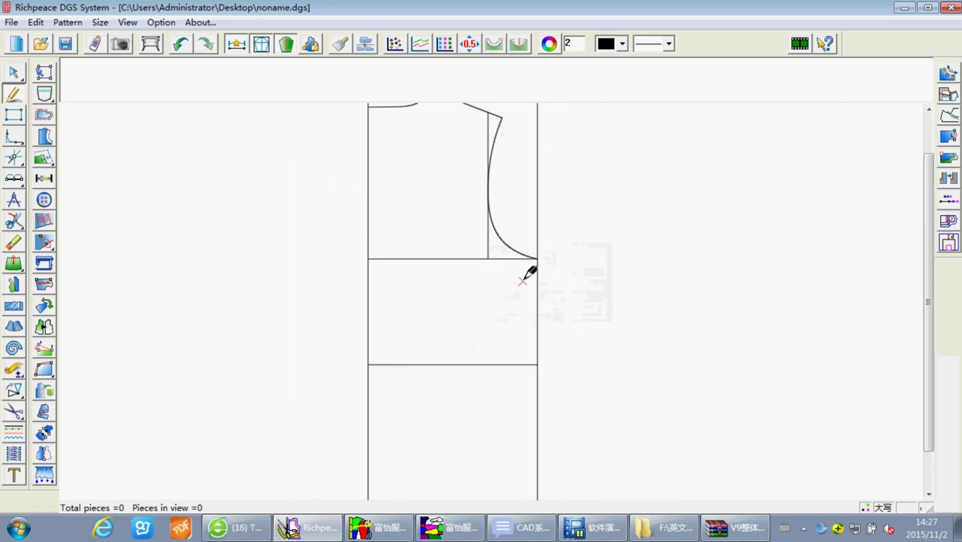
{"action": "left_click", "coordinate": [537, 258]}
{"action": "left_click", "coordinate": [531, 365]}
{"action": "type", "text": "1"}
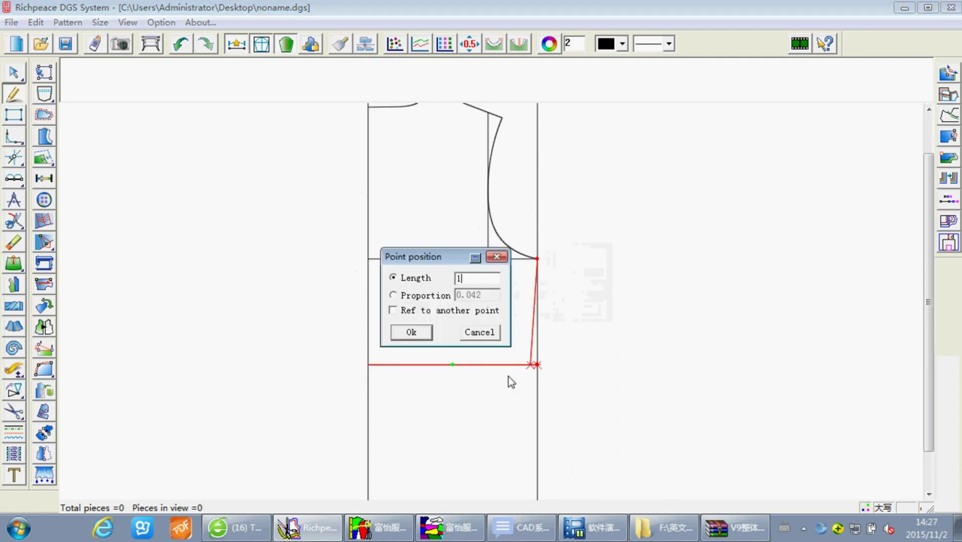
{"action": "left_click", "coordinate": [412, 332]}
- End the side seam at a hem point offset 1 cm out and 1 cm down
{"action": "scroll", "coordinate": [466, 390], "scroll_direction": "down", "scroll_amount": 1}
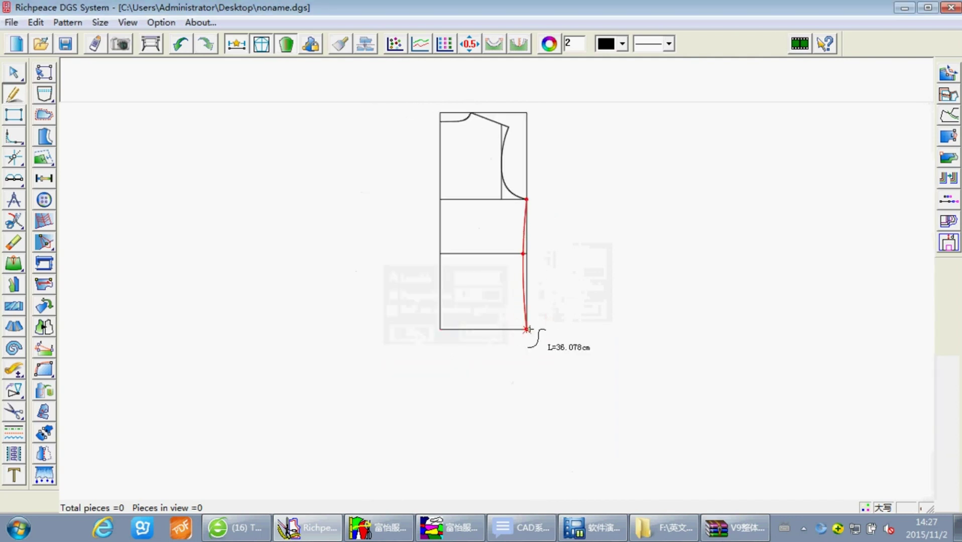
{"action": "left_click", "coordinate": [526, 330]}
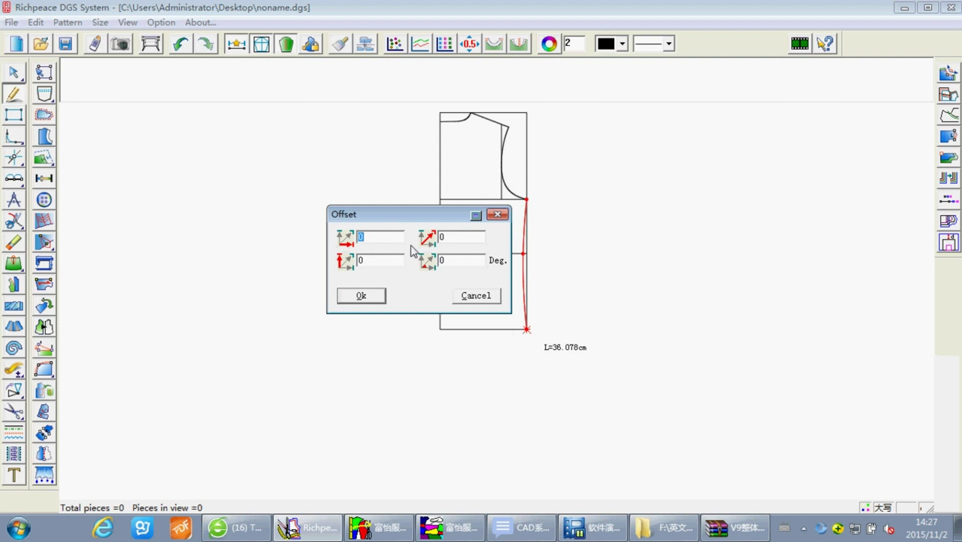
{"action": "type", "text": "1.414"}
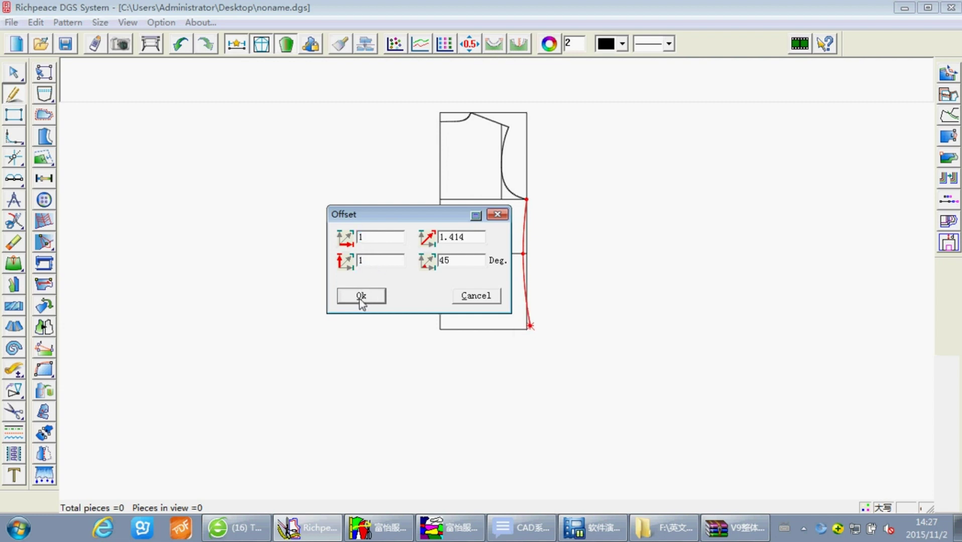
{"action": "left_click", "coordinate": [371, 298]}
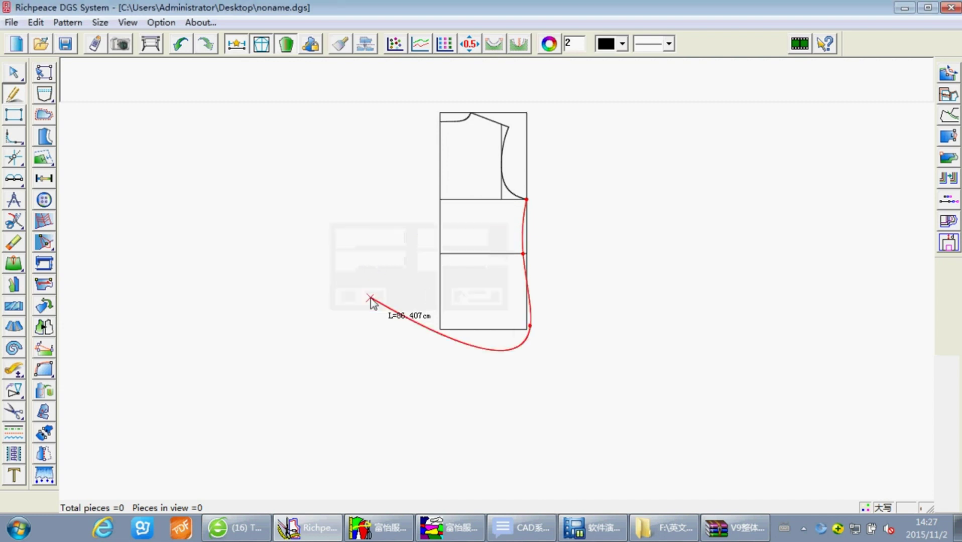
{"action": "right_click", "coordinate": [469, 333]}
{"action": "scroll", "coordinate": [482, 307], "scroll_direction": "up", "scroll_amount": 2}
{"action": "left_click", "coordinate": [467, 288]}
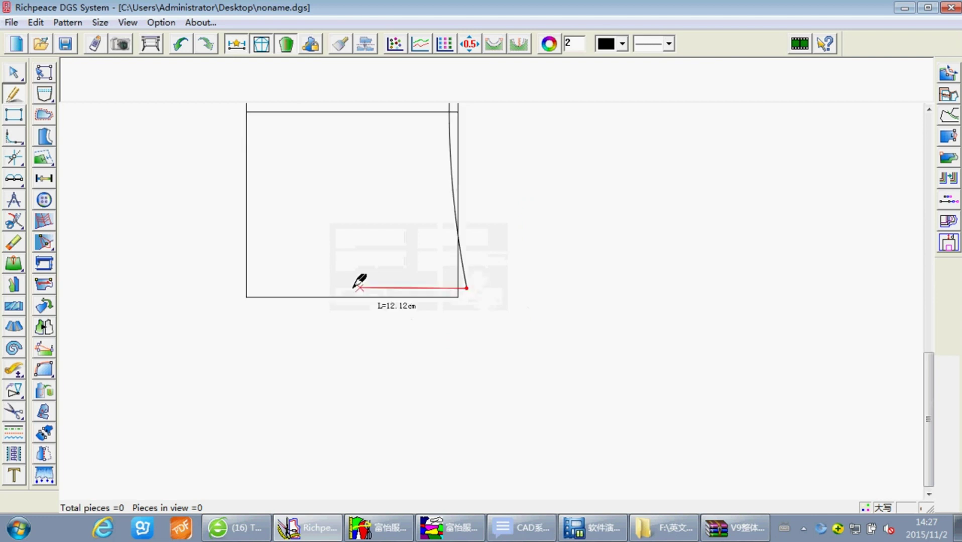
- Finish the hem line at the centre front corner and ease it into a smooth curve
{"action": "left_click", "coordinate": [245, 297]}
{"action": "right_click", "coordinate": [246, 298]}
{"action": "scroll", "coordinate": [318, 297], "scroll_direction": "up", "scroll_amount": 2}
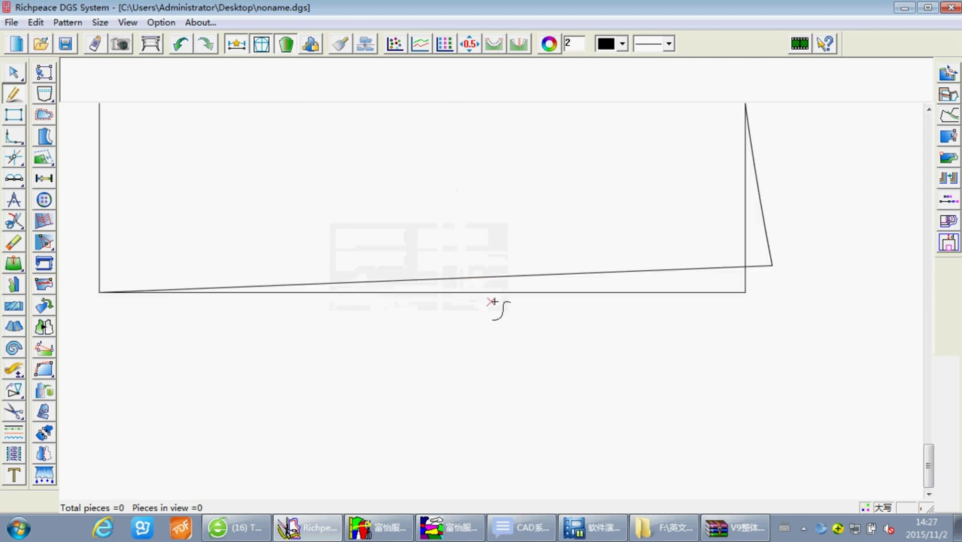
{"action": "left_click", "coordinate": [518, 276]}
{"action": "left_click_drag", "start_coordinate": [518, 276], "coordinate": [517, 284]}
{"action": "right_click", "coordinate": [517, 284]}
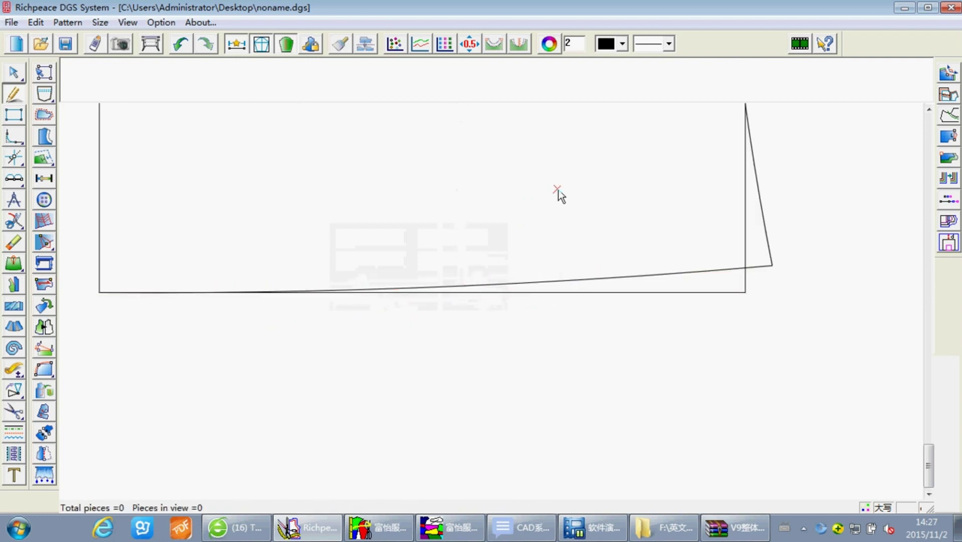
- Adjust the side seam curve's points twice to refine its shape
{"action": "scroll", "coordinate": [513, 288], "scroll_direction": "up", "scroll_amount": 2}
{"action": "scroll", "coordinate": [486, 296], "scroll_direction": "up", "scroll_amount": 1}
{"action": "scroll", "coordinate": [500, 302], "scroll_direction": "up", "scroll_amount": 1}
{"action": "left_click", "coordinate": [499, 301]}
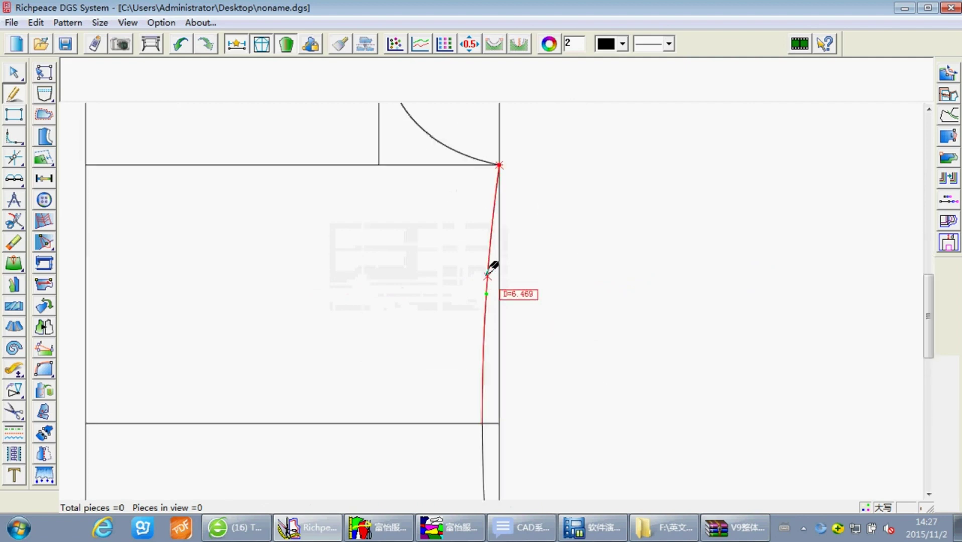
{"action": "right_click", "coordinate": [479, 282]}
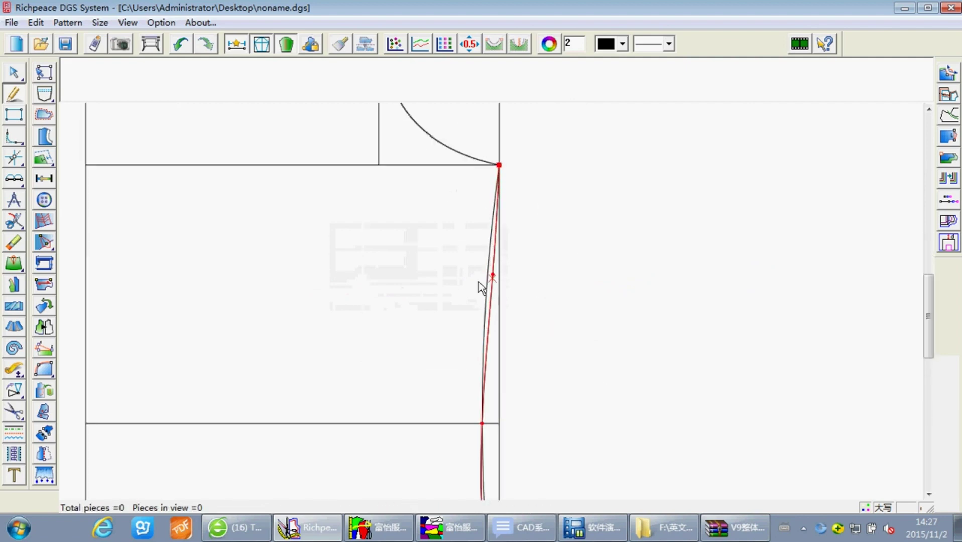
{"action": "scroll", "coordinate": [409, 347], "scroll_direction": "down", "scroll_amount": 1}
{"action": "scroll", "coordinate": [499, 455], "scroll_direction": "down", "scroll_amount": 1}
{"action": "scroll", "coordinate": [504, 291], "scroll_direction": "up", "scroll_amount": 2}
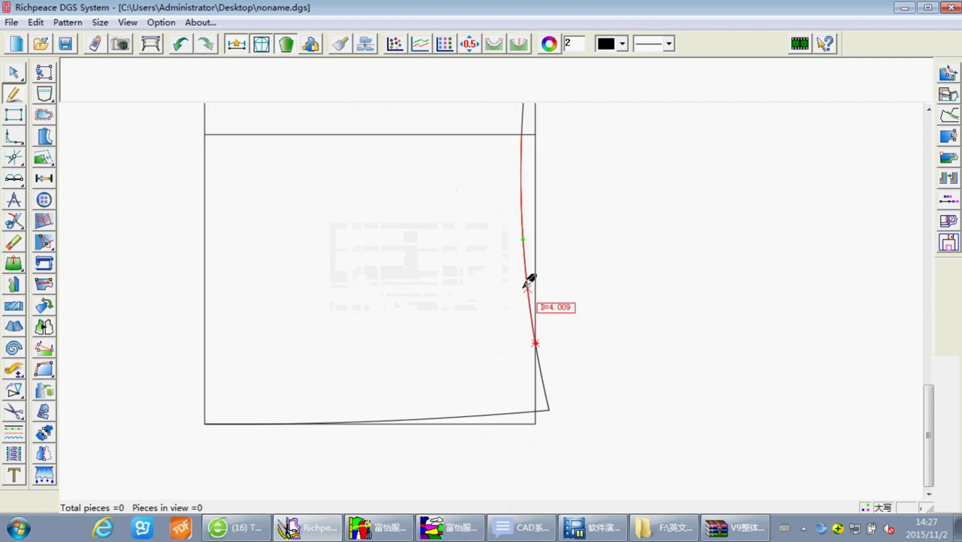
{"action": "left_click", "coordinate": [530, 283]}
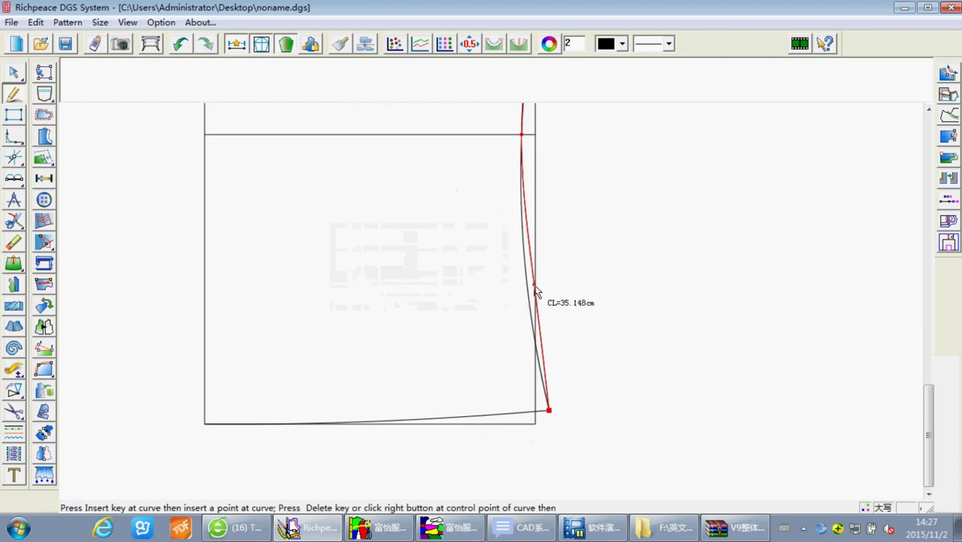
{"action": "right_click", "coordinate": [537, 290]}
{"action": "scroll", "coordinate": [376, 272], "scroll_direction": "down", "scroll_amount": 2}
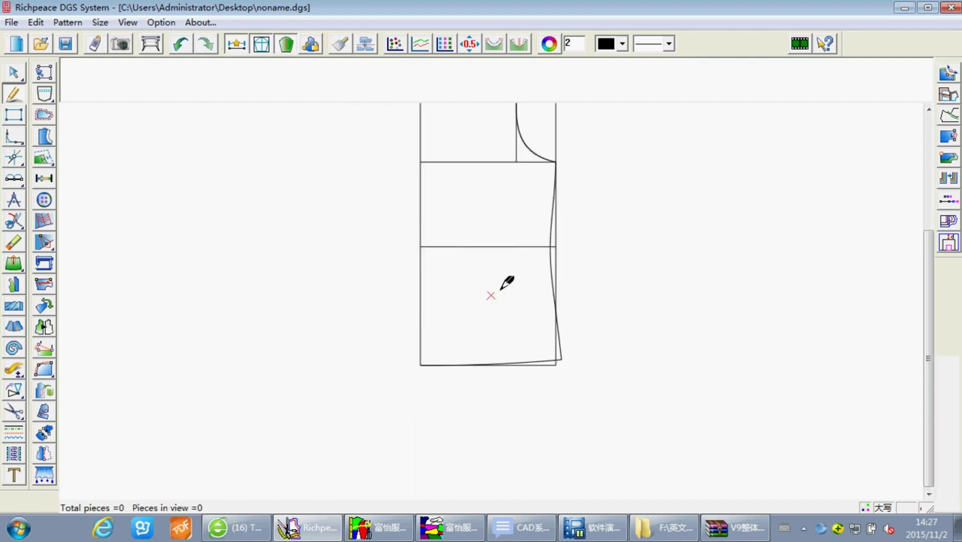
- Draw the dart centre line up from the waist line and 13 cm below it
{"action": "left_click", "coordinate": [485, 247]}
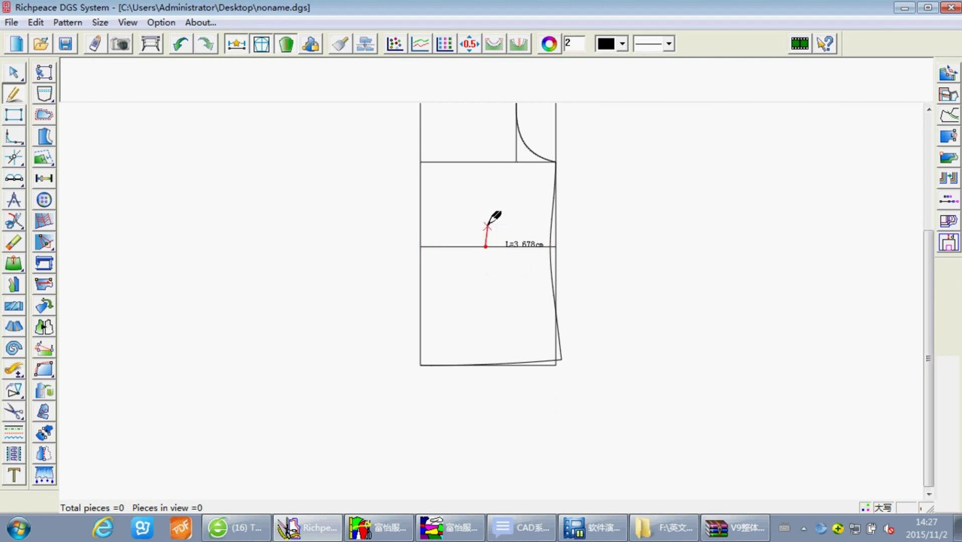
{"action": "left_click", "coordinate": [486, 193]}
{"action": "type", "text": "12"}
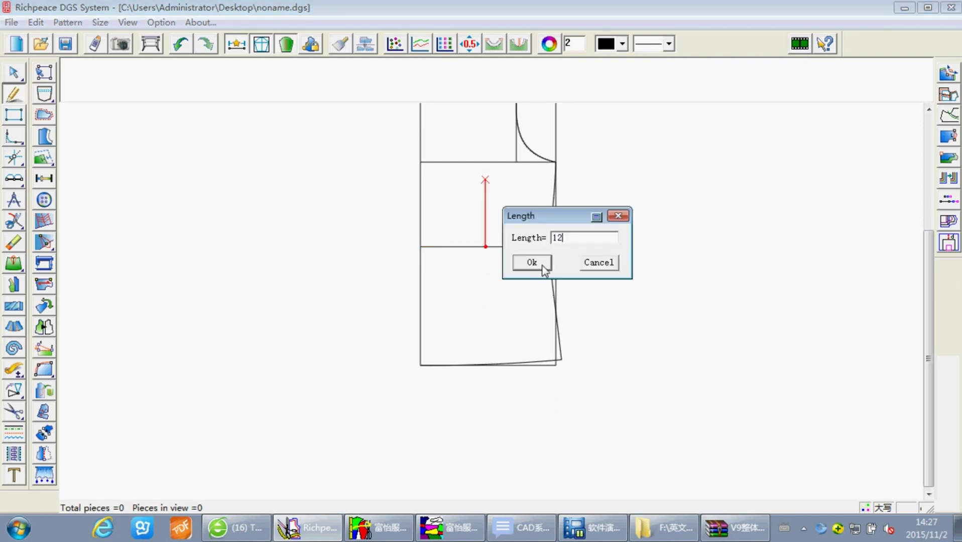
{"action": "left_click", "coordinate": [543, 263]}
{"action": "left_click", "coordinate": [485, 247]}
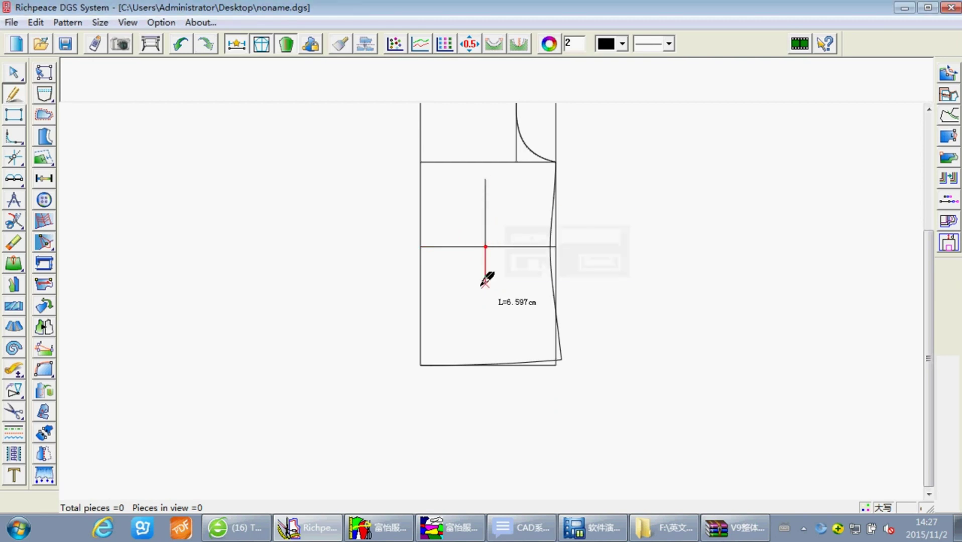
{"action": "left_click", "coordinate": [485, 320]}
{"action": "type", "text": "13"}
{"action": "left_click", "coordinate": [527, 272]}
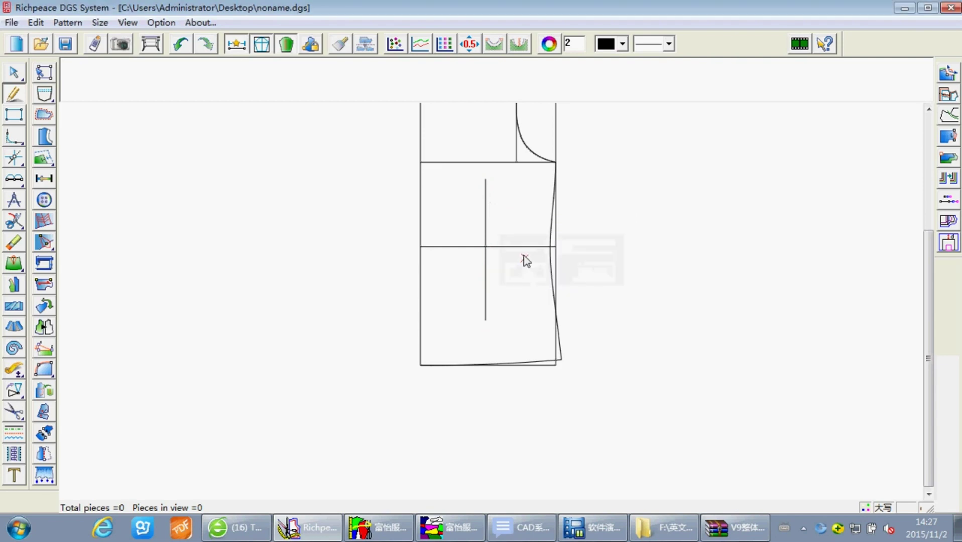
- Draw a curved dart leg from the dart top, 1 cm beside centre at the waist, to its bottom
{"action": "left_click", "coordinate": [485, 179]}
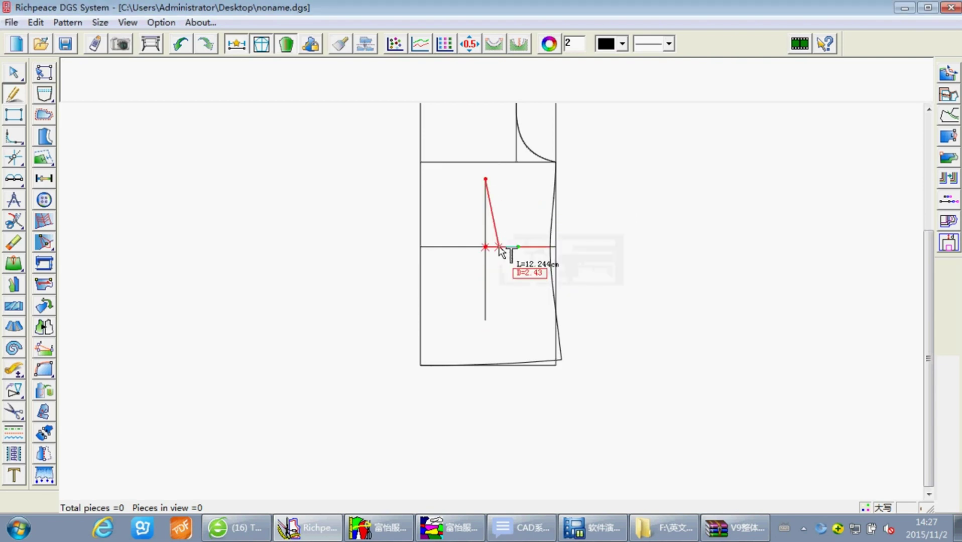
{"action": "left_click", "coordinate": [491, 248]}
{"action": "type", "text": "1"}
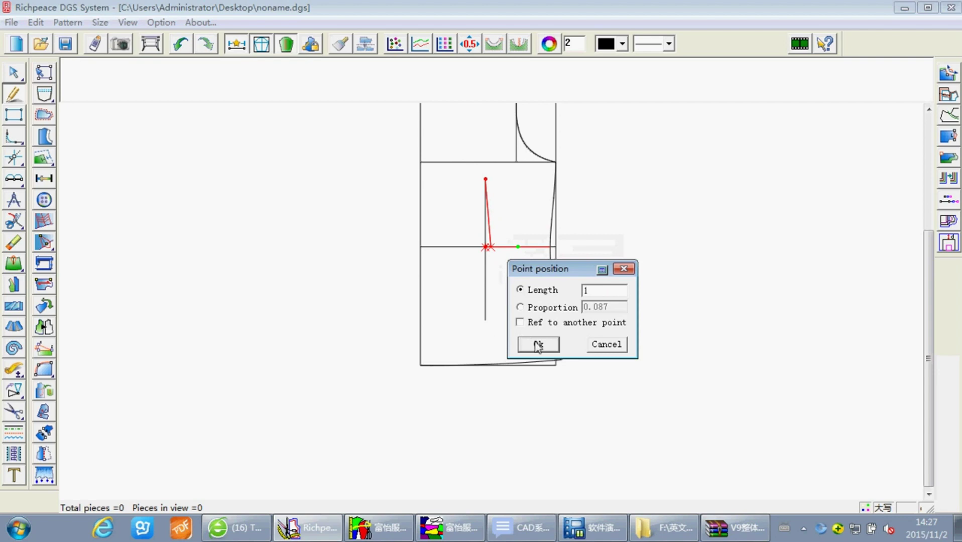
{"action": "left_click", "coordinate": [538, 345]}
{"action": "left_click", "coordinate": [485, 322]}
{"action": "right_click", "coordinate": [486, 321]}
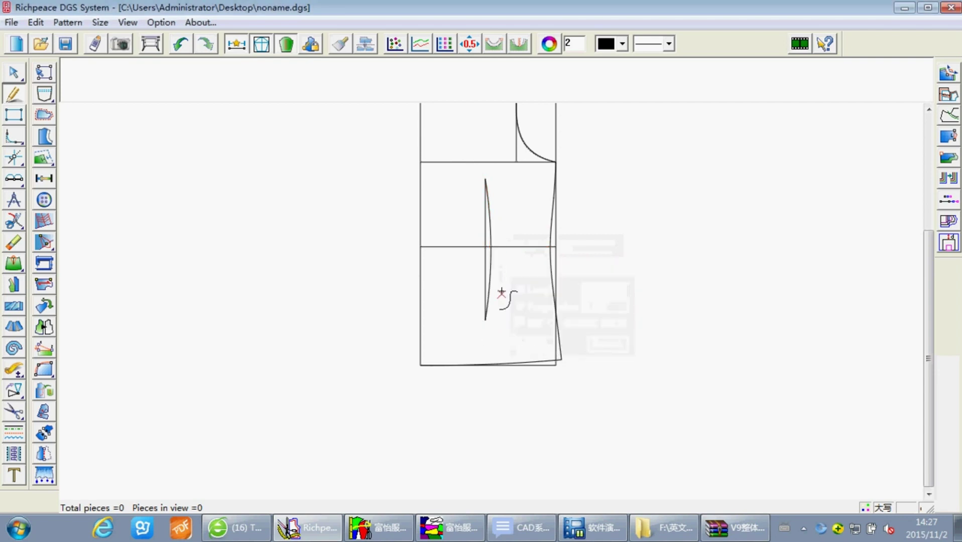
- Reshape the dart leg curve by moving one of its control points
{"action": "scroll", "coordinate": [494, 296], "scroll_direction": "up", "scroll_amount": 2}
{"action": "scroll", "coordinate": [494, 296], "scroll_direction": "up", "scroll_amount": 2}
{"action": "scroll", "coordinate": [487, 308], "scroll_direction": "up", "scroll_amount": 1}
{"action": "left_click", "coordinate": [485, 384]}
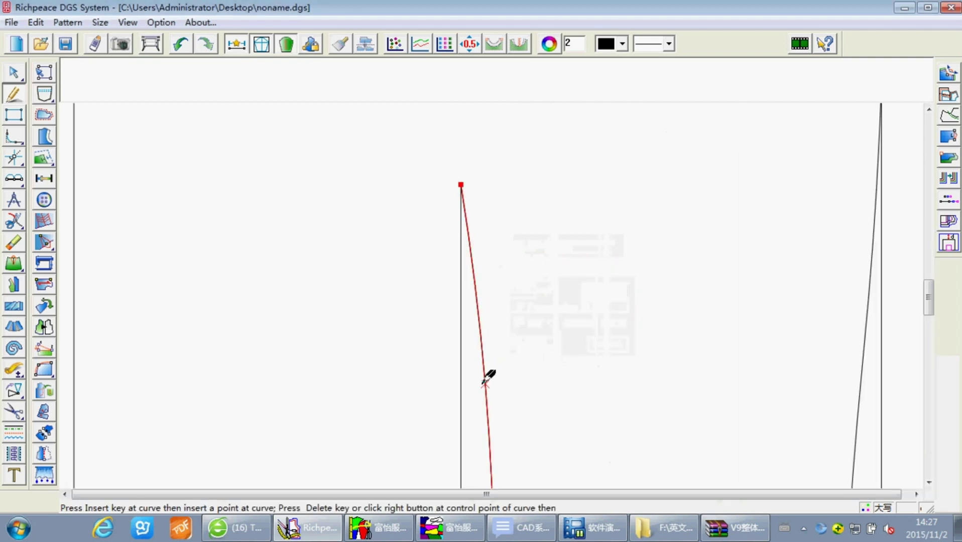
{"action": "left_click", "coordinate": [486, 394]}
{"action": "right_click", "coordinate": [518, 398]}
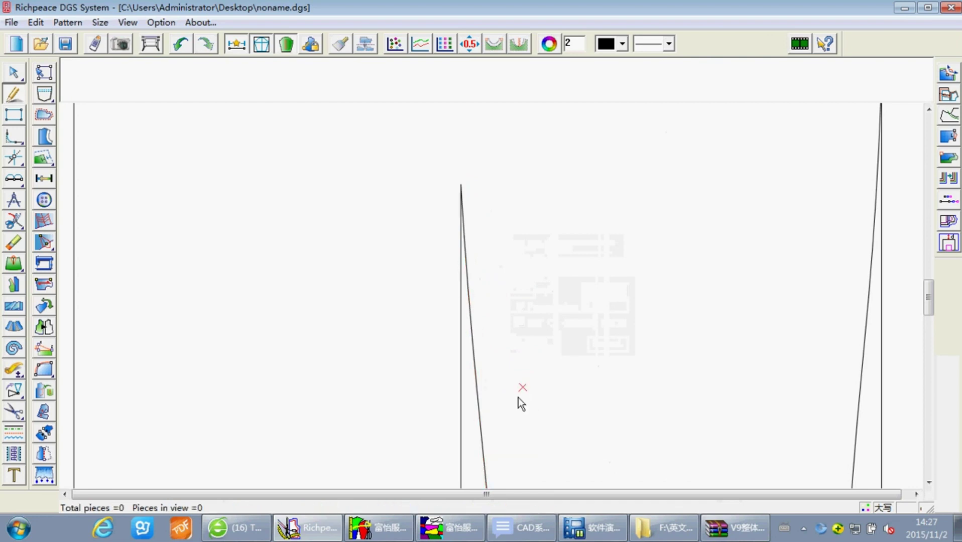
- Refine the dart leg further, pulling a control point to smooth it
{"action": "scroll", "coordinate": [515, 417], "scroll_direction": "down", "scroll_amount": 2}
{"action": "scroll", "coordinate": [512, 436], "scroll_direction": "down", "scroll_amount": 2}
{"action": "scroll", "coordinate": [489, 327], "scroll_direction": "up", "scroll_amount": 3}
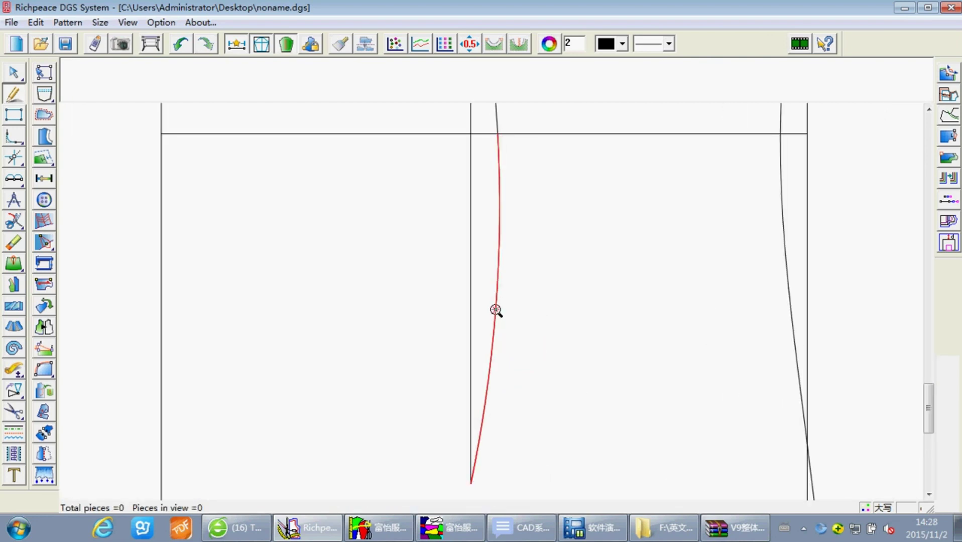
{"action": "left_click", "coordinate": [495, 310]}
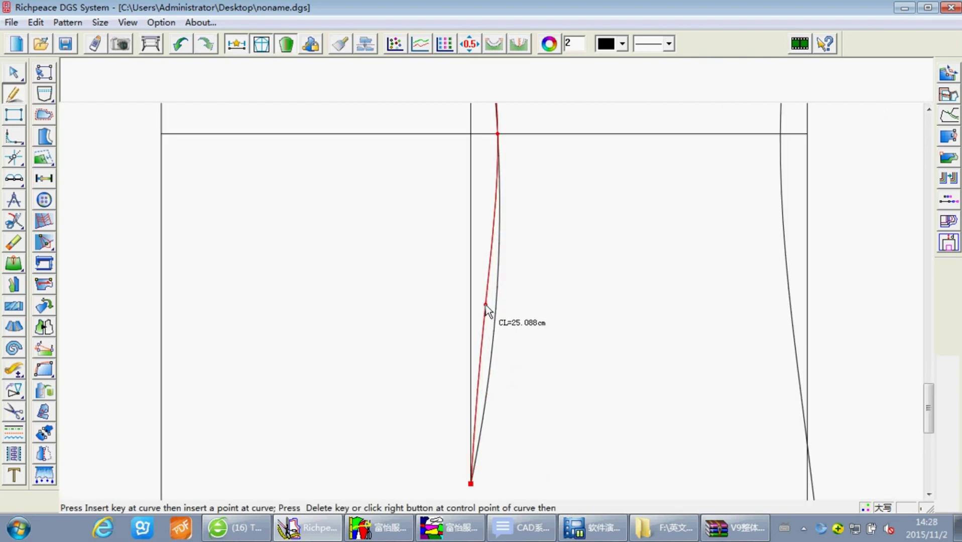
{"action": "left_click", "coordinate": [489, 308]}
{"action": "right_click", "coordinate": [518, 312]}
{"action": "scroll", "coordinate": [519, 309], "scroll_direction": "down", "scroll_amount": 2}
{"action": "left_click", "coordinate": [468, 275]}
{"action": "right_click", "coordinate": [468, 275]}
- Mirror the dart leg across the dart centre line to form a diamond-shaped dart
{"action": "left_click", "coordinate": [14, 390]}
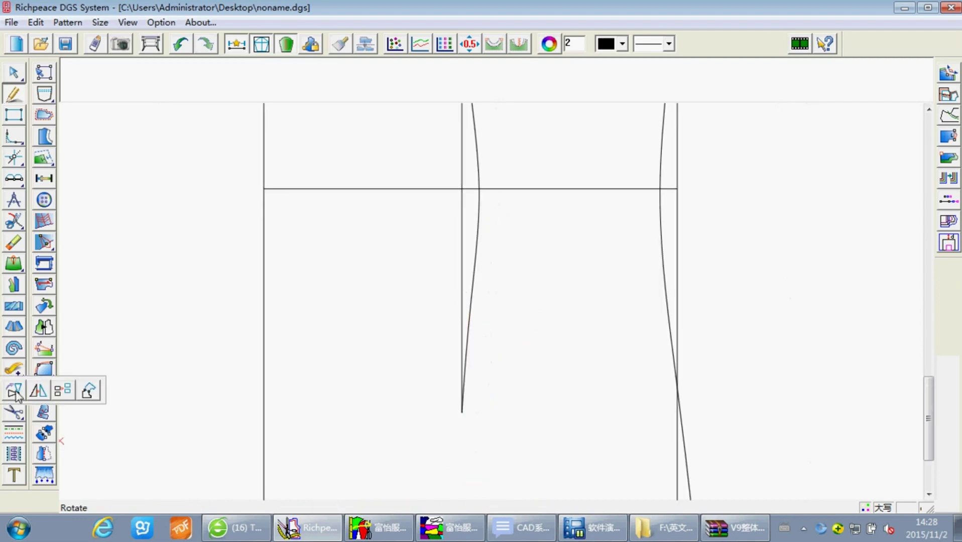
{"action": "left_click", "coordinate": [38, 391]}
{"action": "scroll", "coordinate": [494, 308], "scroll_direction": "down", "scroll_amount": 1}
{"action": "scroll", "coordinate": [499, 301], "scroll_direction": "down", "scroll_amount": 2}
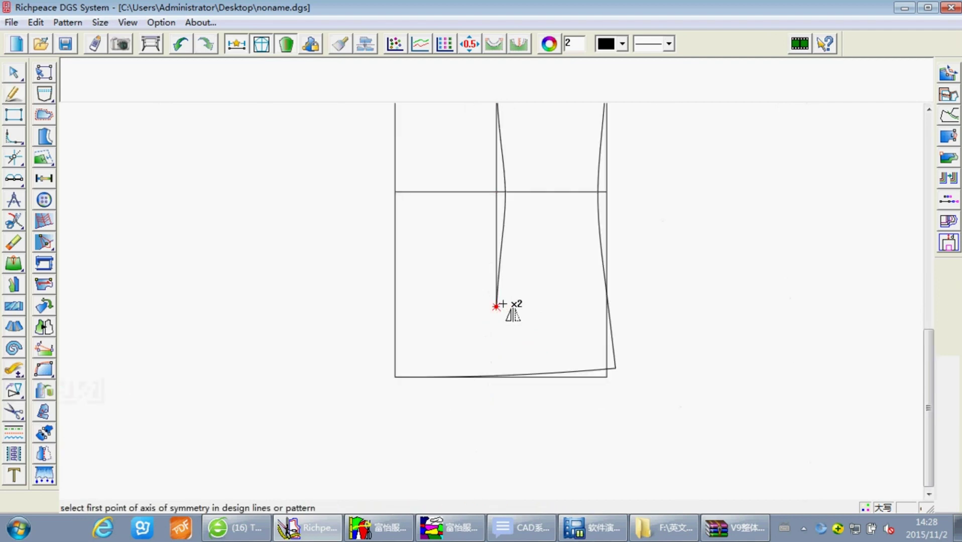
{"action": "scroll", "coordinate": [508, 236], "scroll_direction": "down", "scroll_amount": 2}
{"action": "left_click", "coordinate": [499, 164]}
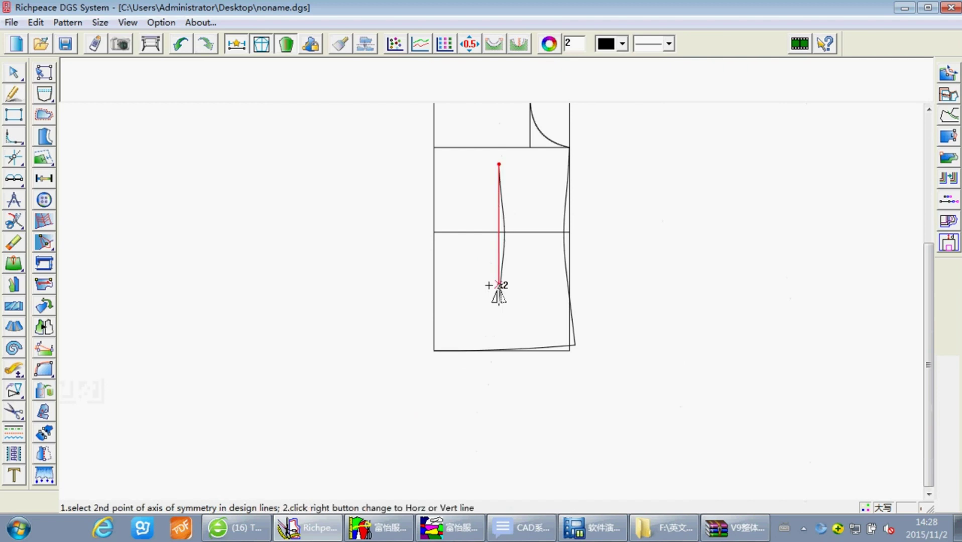
{"action": "left_click", "coordinate": [499, 306]}
{"action": "left_click", "coordinate": [505, 226]}
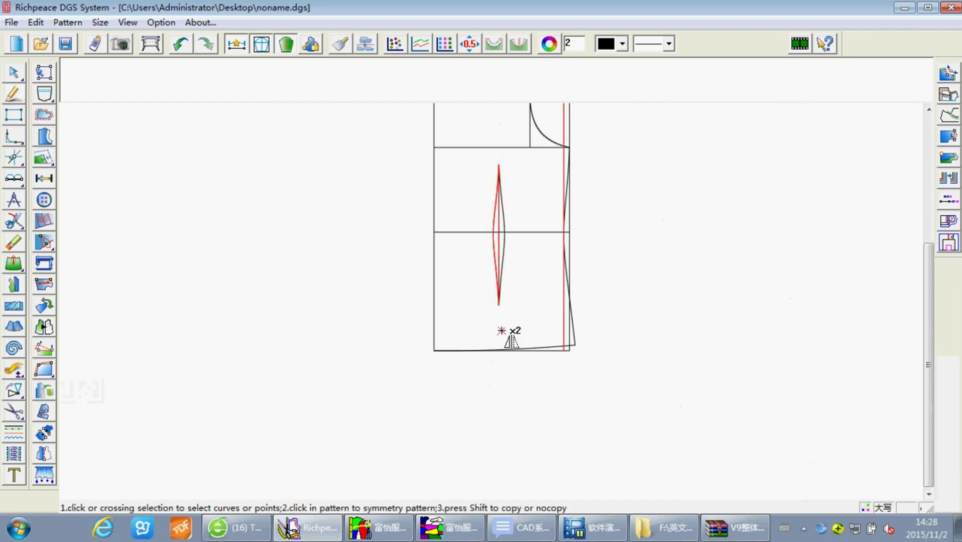
{"action": "right_click", "coordinate": [488, 309]}
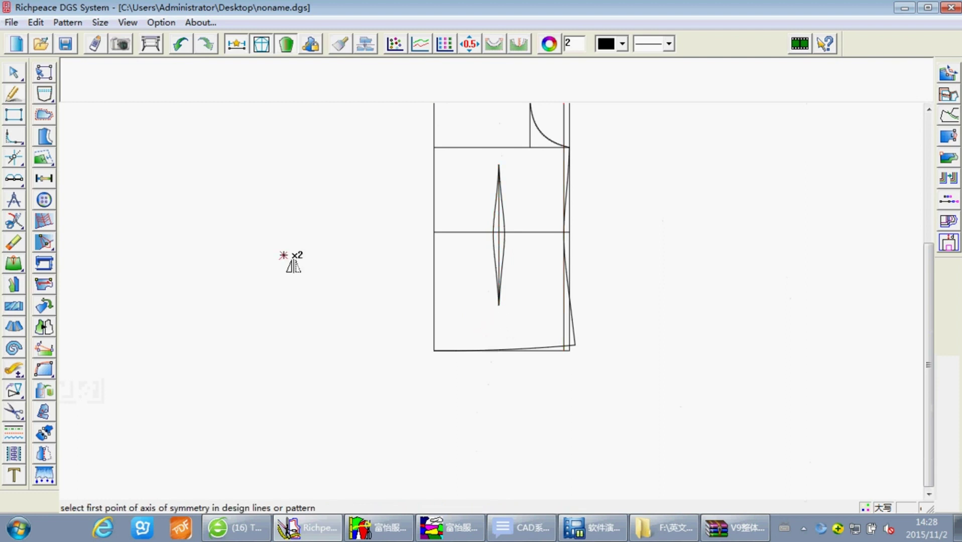
- Erase the stray vertical guide line from the draft
{"action": "left_click", "coordinate": [17, 247]}
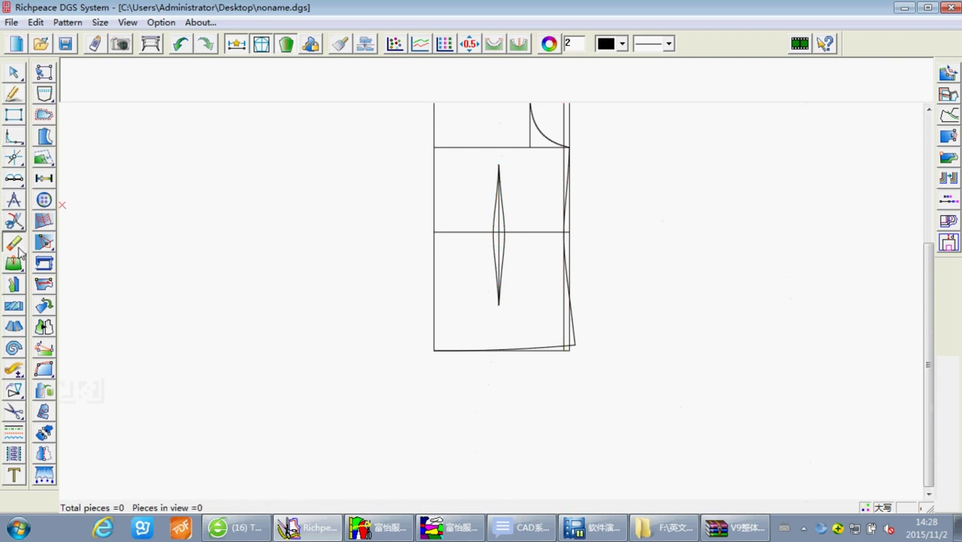
{"action": "left_click", "coordinate": [561, 334]}
{"action": "scroll", "coordinate": [558, 286], "scroll_direction": "down", "scroll_amount": 2}
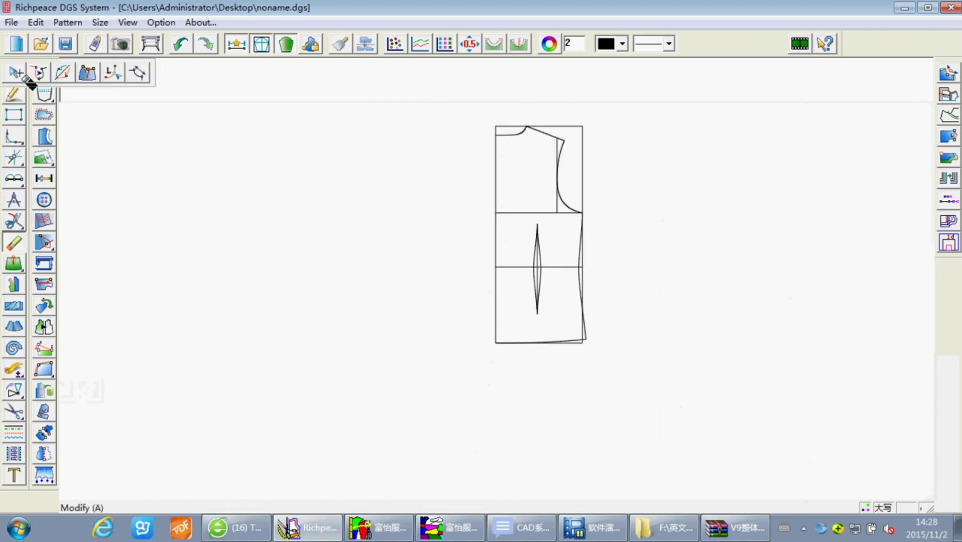
- Cut the bodice piece from its neckline, shoulder, armhole, side seam, hem and centre edge
{"action": "left_click", "coordinate": [13, 412]}
{"action": "left_click", "coordinate": [520, 133]}
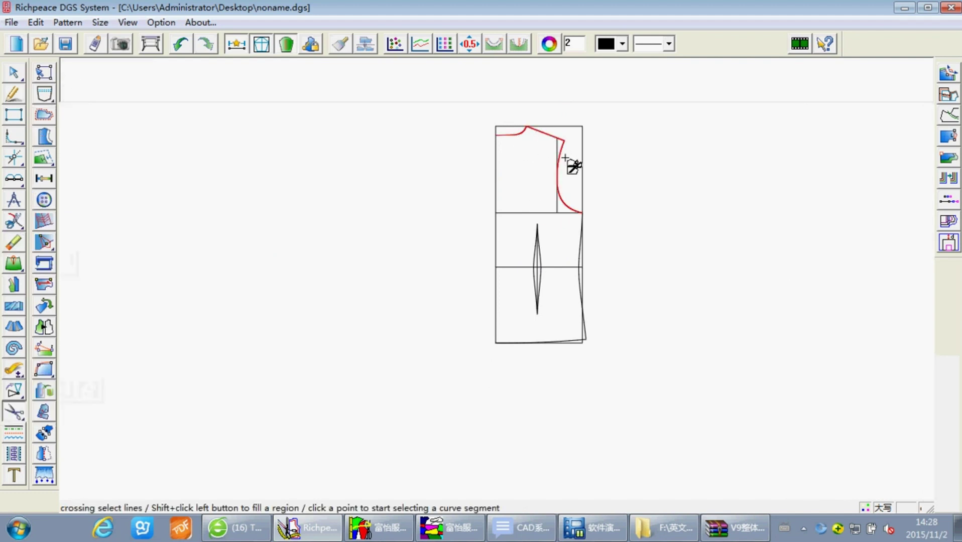
{"action": "left_click", "coordinate": [580, 241]}
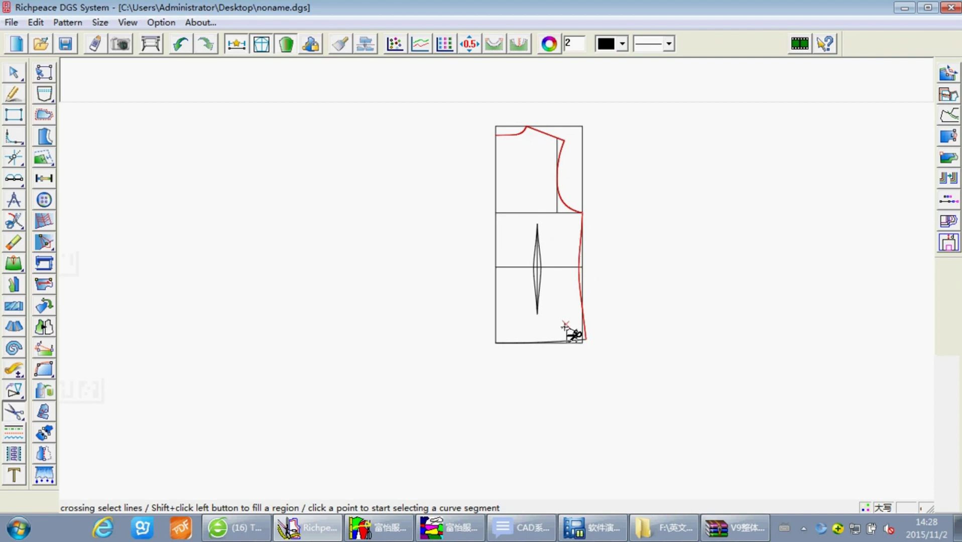
{"action": "left_click", "coordinate": [567, 340]}
{"action": "left_click", "coordinate": [518, 267]}
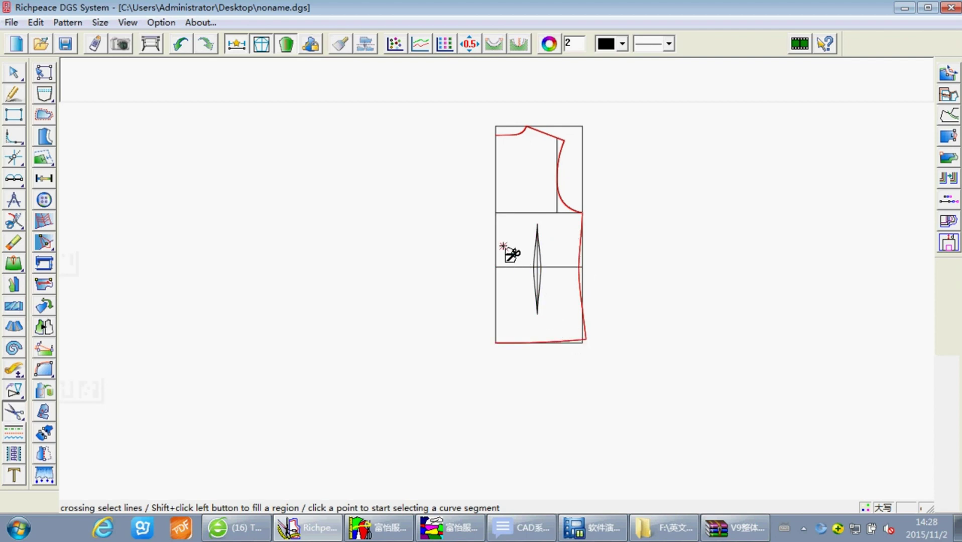
{"action": "left_click", "coordinate": [496, 258]}
{"action": "right_click", "coordinate": [502, 259]}
{"action": "scroll", "coordinate": [541, 244], "scroll_direction": "up", "scroll_amount": 3}
- Add both dart legs and the dart centre lines as inner lines of the piece
{"action": "left_click", "coordinate": [515, 312]}
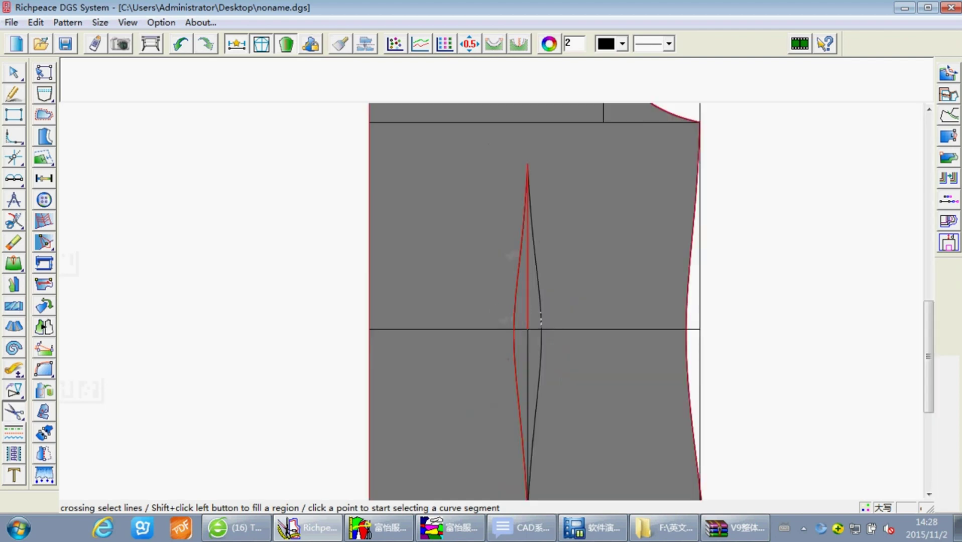
{"action": "left_click", "coordinate": [541, 324]}
{"action": "left_click", "coordinate": [528, 346]}
{"action": "left_click", "coordinate": [532, 329]}
{"action": "scroll", "coordinate": [541, 331], "scroll_direction": "down", "scroll_amount": 2}
{"action": "right_click", "coordinate": [525, 325]}
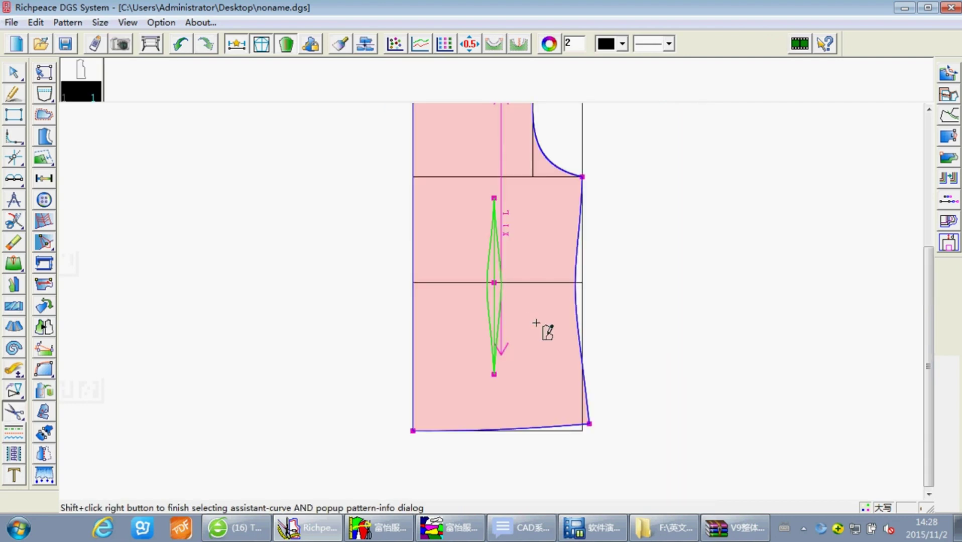
- Move the new bodice piece to the left of the original draft
{"action": "scroll", "coordinate": [526, 350], "scroll_direction": "down", "scroll_amount": 2}
{"action": "left_click_drag", "start_coordinate": [477, 317], "coordinate": [314, 312]}
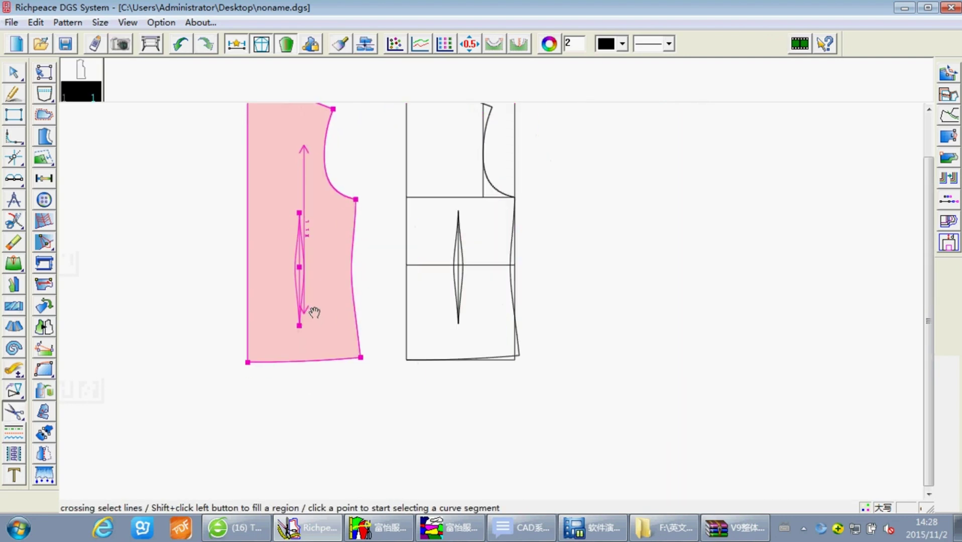
{"action": "scroll", "coordinate": [515, 280], "scroll_direction": "down", "scroll_amount": 2}
{"action": "scroll", "coordinate": [484, 307], "scroll_direction": "up", "scroll_amount": 3}
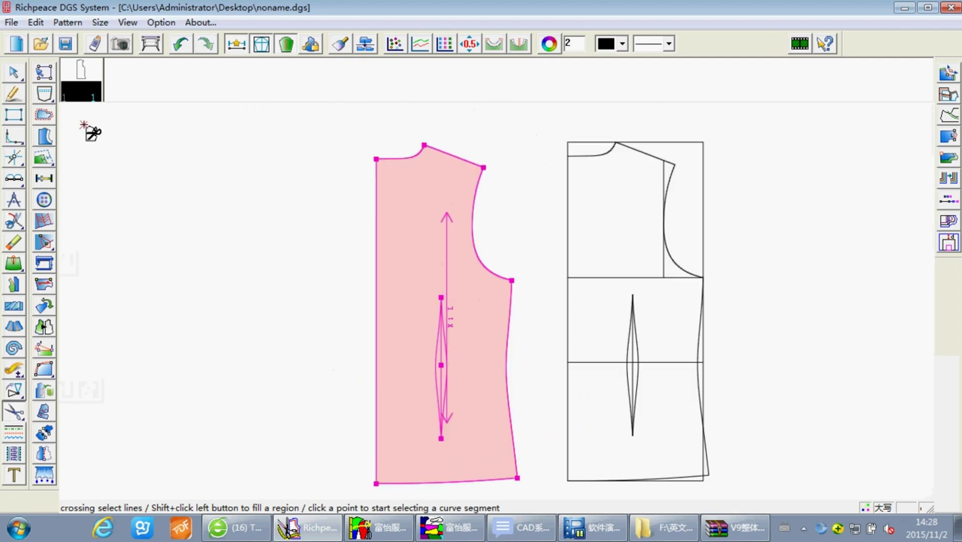
{"action": "scroll", "coordinate": [232, 239], "scroll_direction": "down", "scroll_amount": 1}
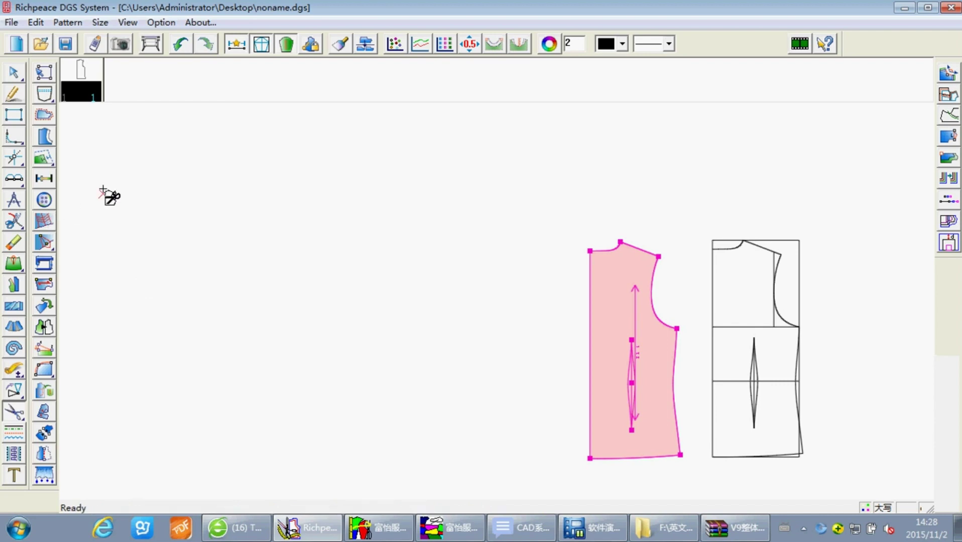
- Start an Auto Design from the 1休闲装A casual style and adjust the 衣长 body length
{"action": "left_click", "coordinate": [12, 23]}
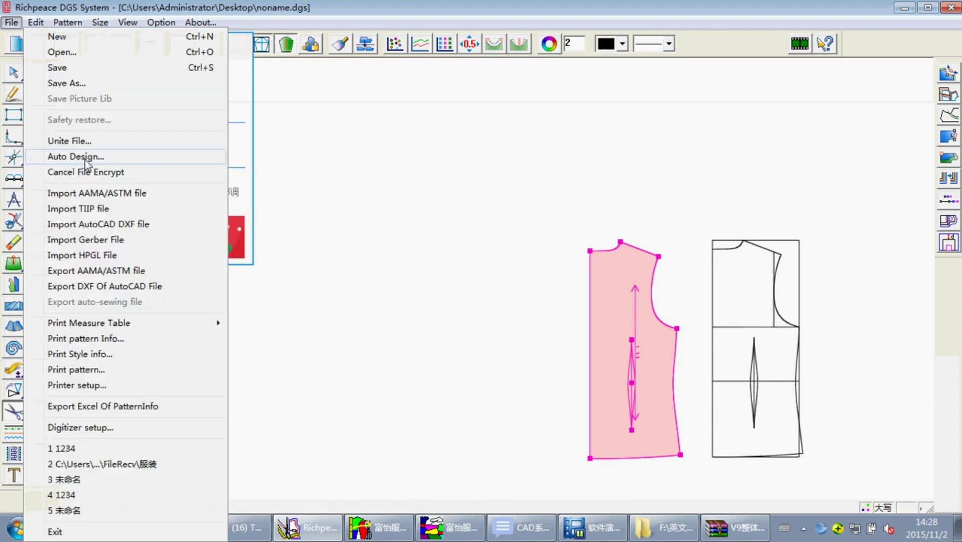
{"action": "left_click", "coordinate": [108, 156]}
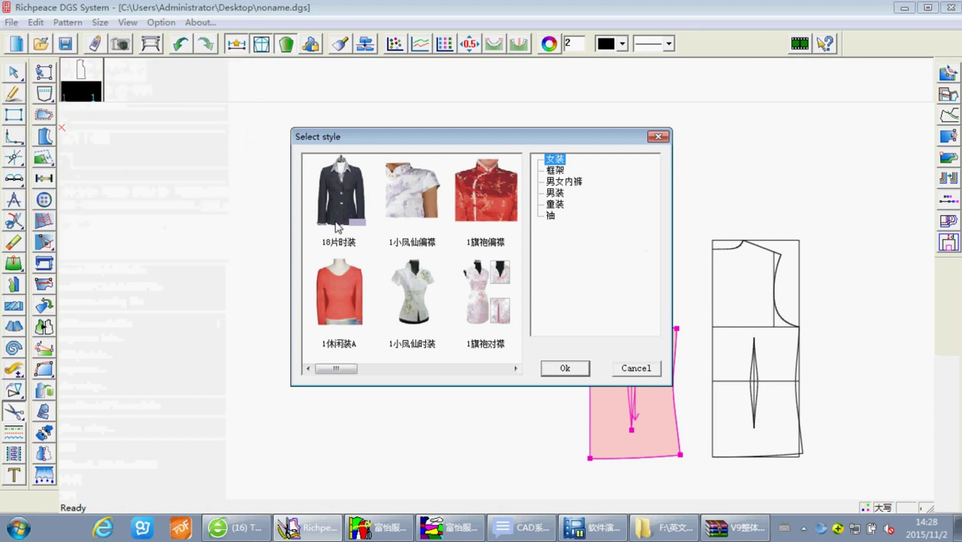
{"action": "left_click", "coordinate": [351, 296]}
{"action": "left_click", "coordinate": [564, 369]}
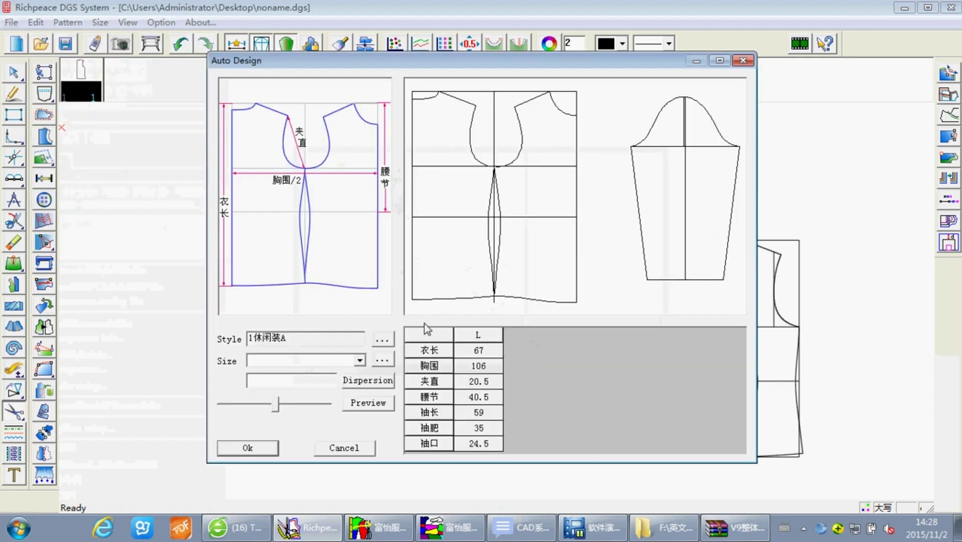
{"action": "left_click", "coordinate": [486, 353]}
{"action": "mouse_move", "coordinate": [285, 407]}
{"action": "left_mouse_down"}
{"action": "mouse_move", "coordinate": [298, 408]}
{"action": "mouse_move", "coordinate": [257, 409]}
{"action": "mouse_move", "coordinate": [302, 408]}
{"action": "mouse_move", "coordinate": [264, 411]}
{"action": "mouse_move", "coordinate": [274, 410]}
{"action": "left_mouse_up"}
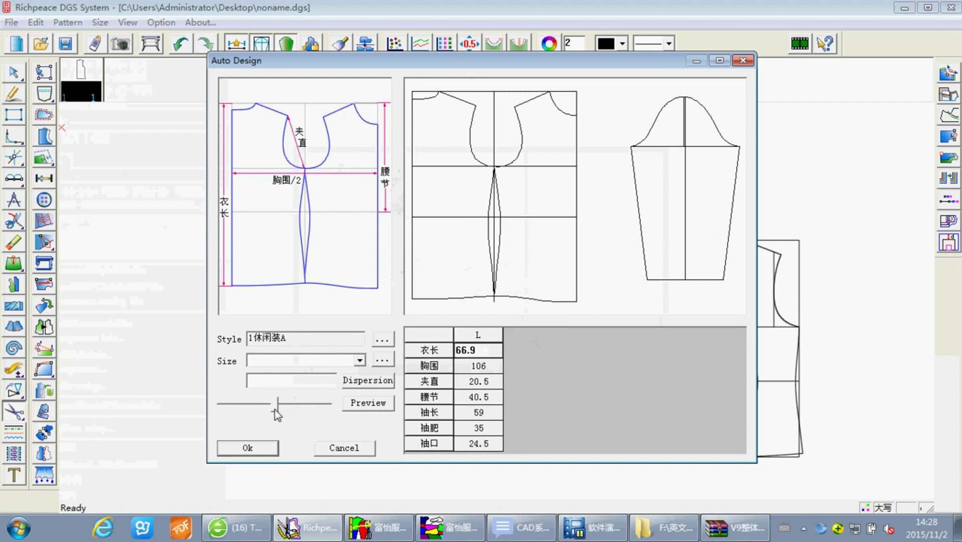
- Insert two size columns before L and name them S and M
{"action": "right_click", "coordinate": [485, 334]}
{"action": "left_click", "coordinate": [501, 316]}
{"action": "left_click", "coordinate": [522, 336]}
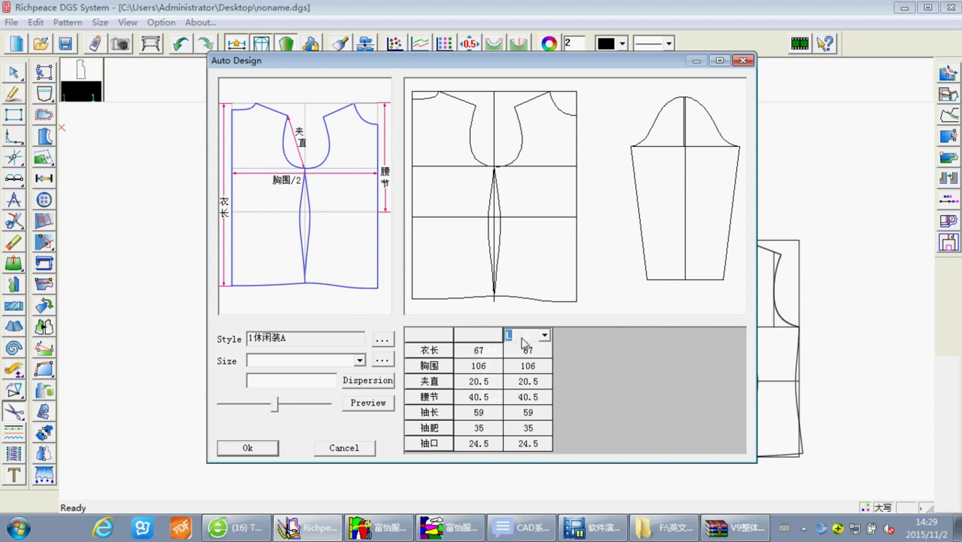
{"action": "right_click", "coordinate": [522, 338]}
{"action": "left_click", "coordinate": [540, 347]}
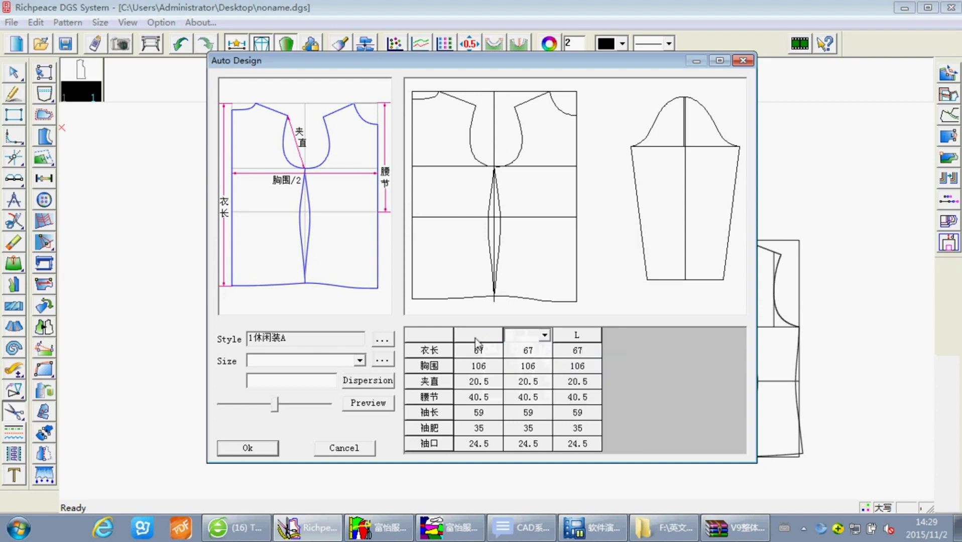
{"action": "left_click", "coordinate": [479, 334]}
{"action": "left_click", "coordinate": [531, 339]}
{"action": "type", "text": "M"}
- Make M the base size, set its 腰节 value to 40, and confirm the auto design
{"action": "right_click", "coordinate": [527, 334]}
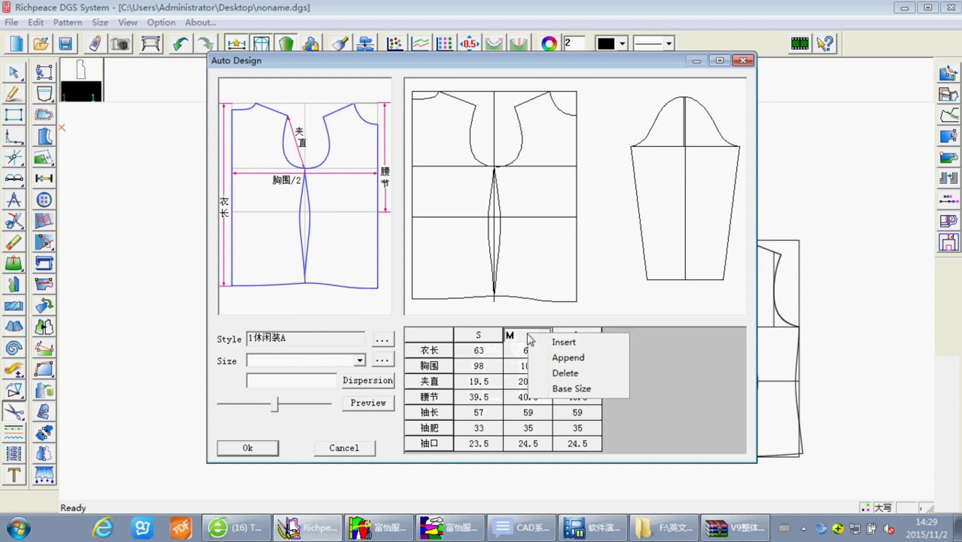
{"action": "left_click", "coordinate": [577, 389]}
{"action": "left_click", "coordinate": [532, 398]}
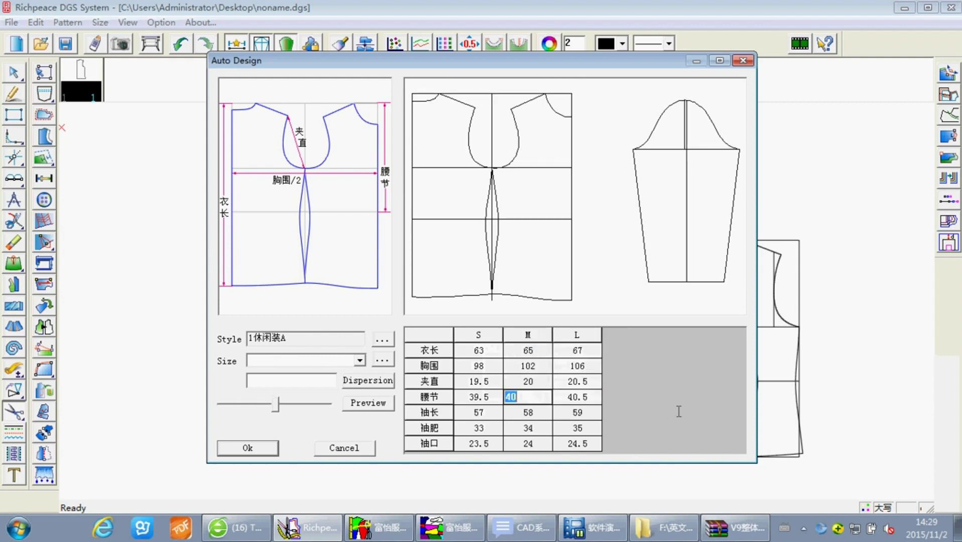
{"action": "left_click", "coordinate": [654, 412]}
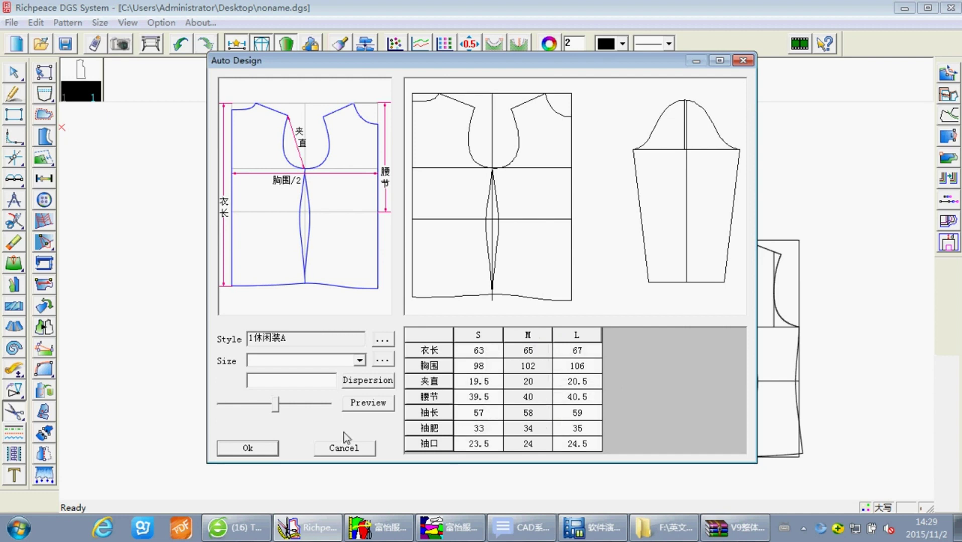
{"action": "left_click", "coordinate": [267, 451]}
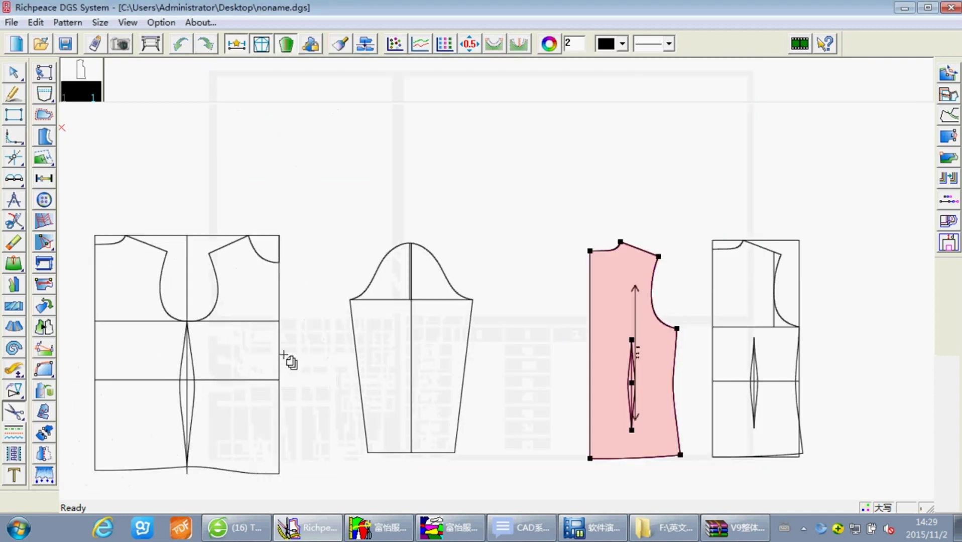
- Place the generated drafts, check the sleeve piece info, and show the back and front pieces
{"action": "left_click", "coordinate": [289, 359]}
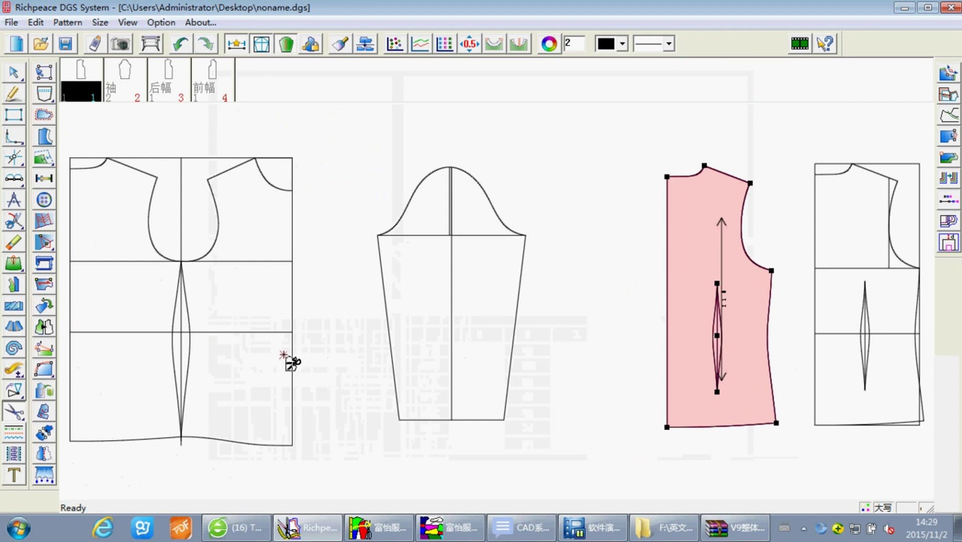
{"action": "double_click", "coordinate": [133, 88]}
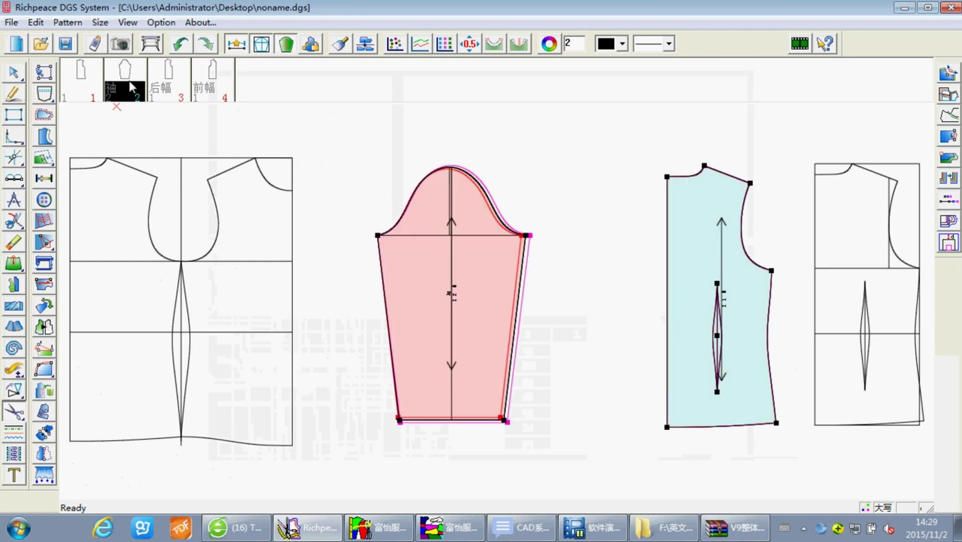
{"action": "left_click", "coordinate": [640, 245]}
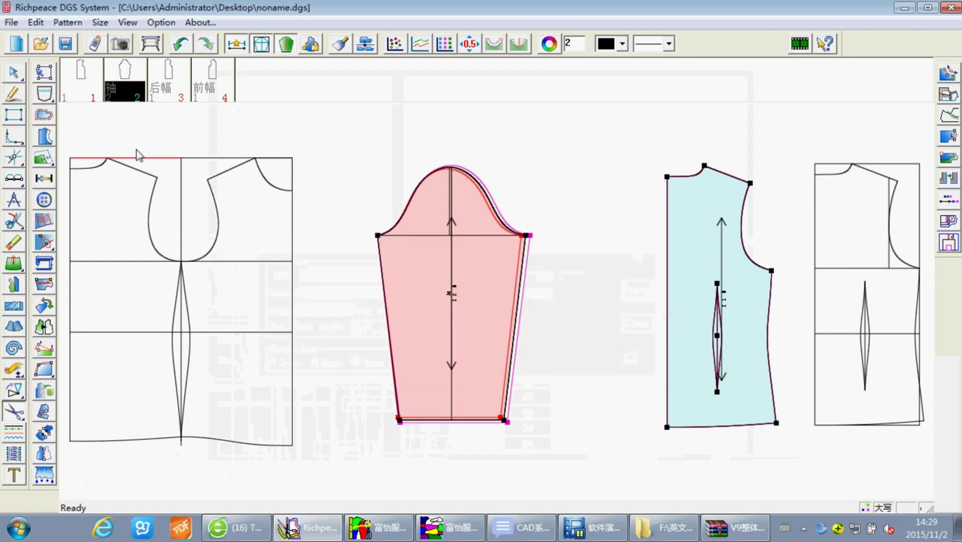
{"action": "left_click", "coordinate": [173, 91]}
{"action": "left_click", "coordinate": [215, 89]}
{"action": "scroll", "coordinate": [223, 364], "scroll_direction": "down", "scroll_amount": 2}
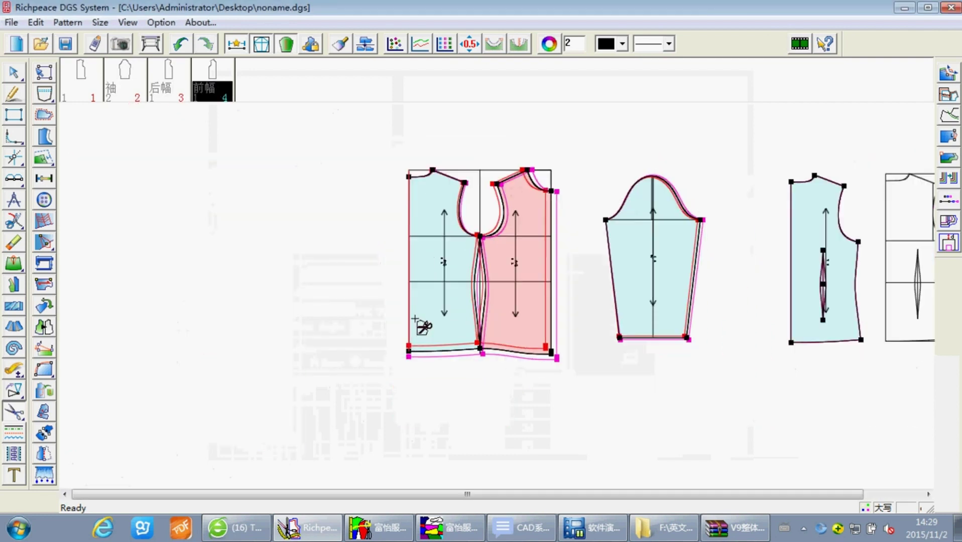
- Move the back, front and sleeve pieces off the draft, with the sleeve at far left
{"action": "left_click", "coordinate": [433, 326]}
{"action": "left_click_drag", "start_coordinate": [434, 325], "coordinate": [220, 348]}
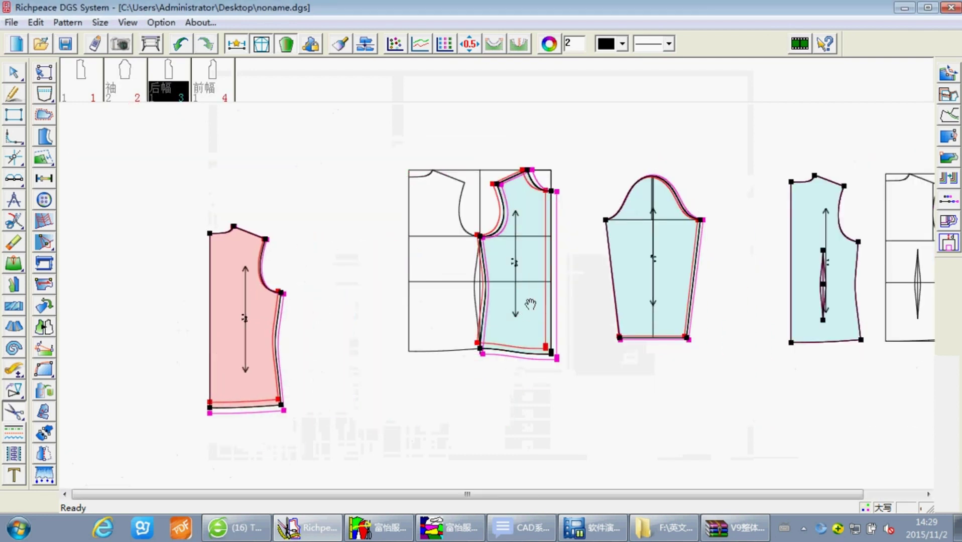
{"action": "mouse_move", "coordinate": [530, 304]}
{"action": "left_mouse_down"}
{"action": "mouse_move", "coordinate": [397, 364]}
{"action": "mouse_move", "coordinate": [369, 364]}
{"action": "left_mouse_up"}
{"action": "mouse_move", "coordinate": [647, 321]}
{"action": "left_mouse_down"}
{"action": "mouse_move", "coordinate": [452, 372]}
{"action": "mouse_move", "coordinate": [165, 382]}
{"action": "mouse_move", "coordinate": [131, 362]}
{"action": "left_mouse_up"}
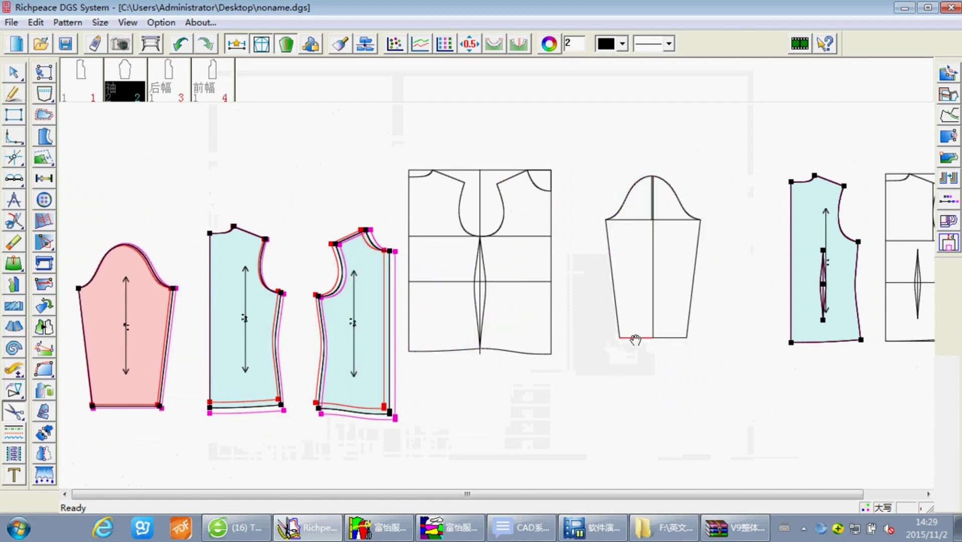
- Delete the hand-drafted bodice piece and toggle the draft and piece outlines off and on
{"action": "left_click_drag", "start_coordinate": [819, 305], "coordinate": [805, 298]}
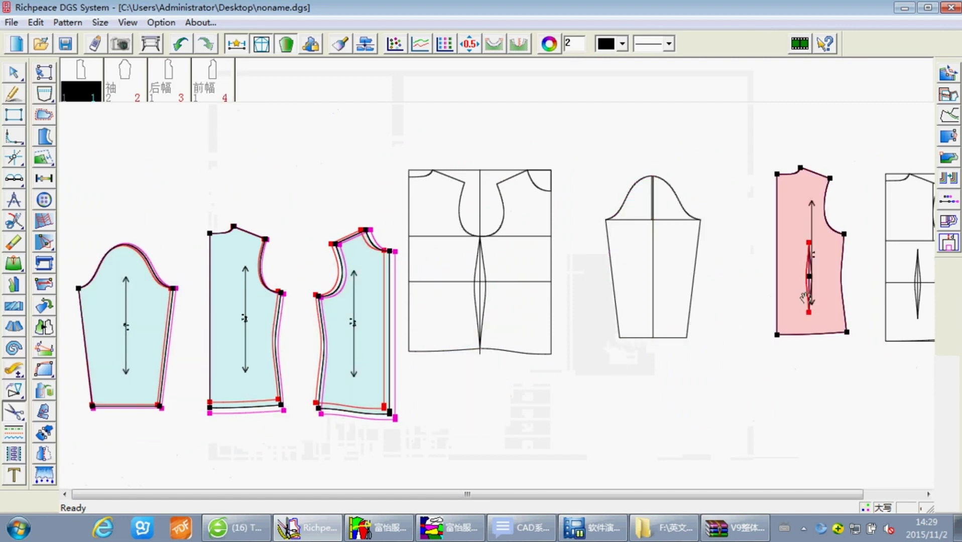
{"action": "key", "text": "Delete"}
{"action": "left_click", "coordinate": [461, 348]}
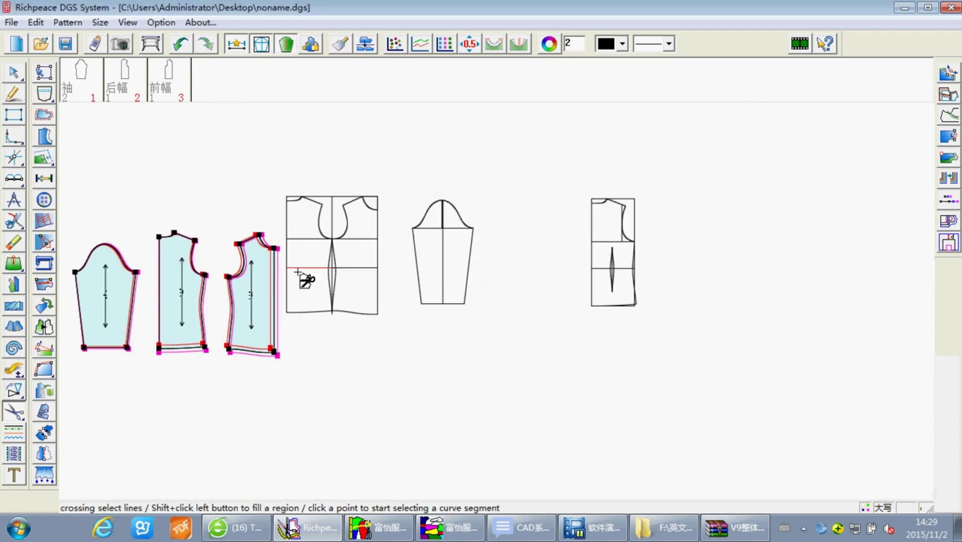
{"action": "left_click", "coordinate": [260, 46]}
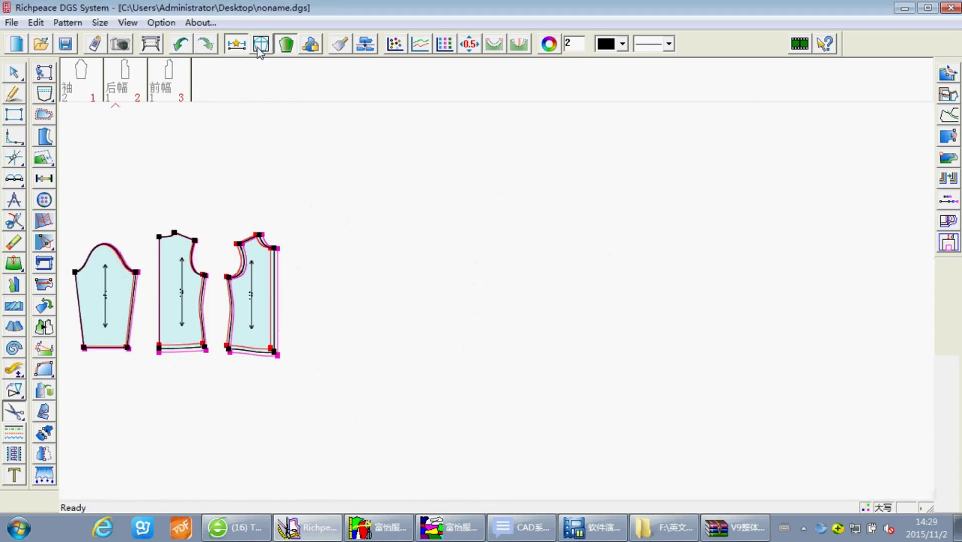
{"action": "left_click", "coordinate": [260, 46]}
{"action": "left_click", "coordinate": [286, 46]}
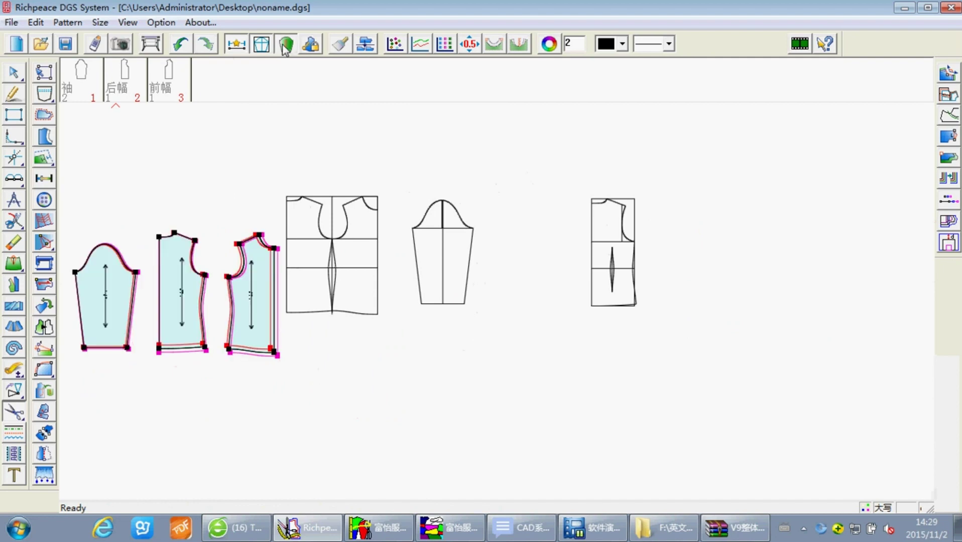
{"action": "scroll", "coordinate": [497, 301], "scroll_direction": "up", "scroll_amount": 1}
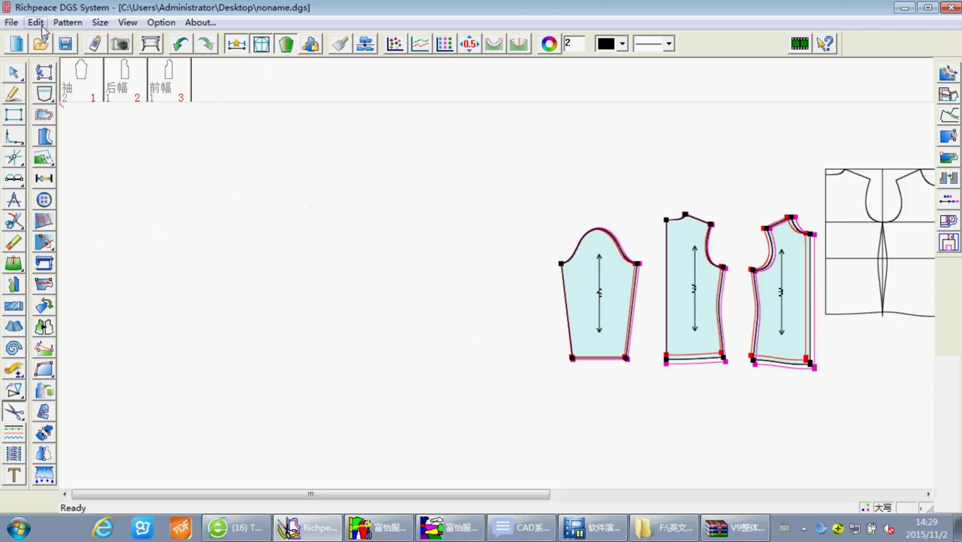
- Save the pattern to the Desktop under the name yanshi.dgs
{"action": "left_click", "coordinate": [12, 23]}
{"action": "left_click", "coordinate": [67, 78]}
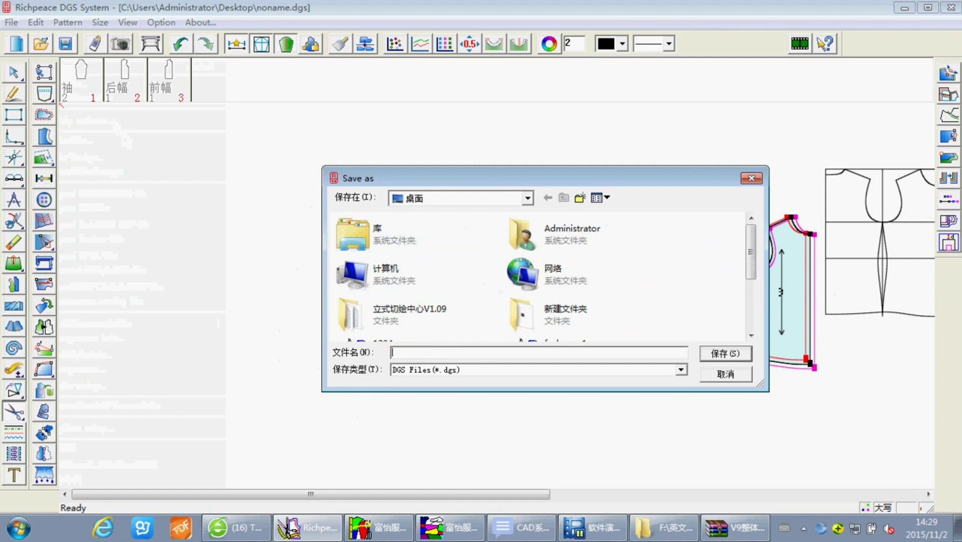
{"action": "type", "text": "yanshi"}
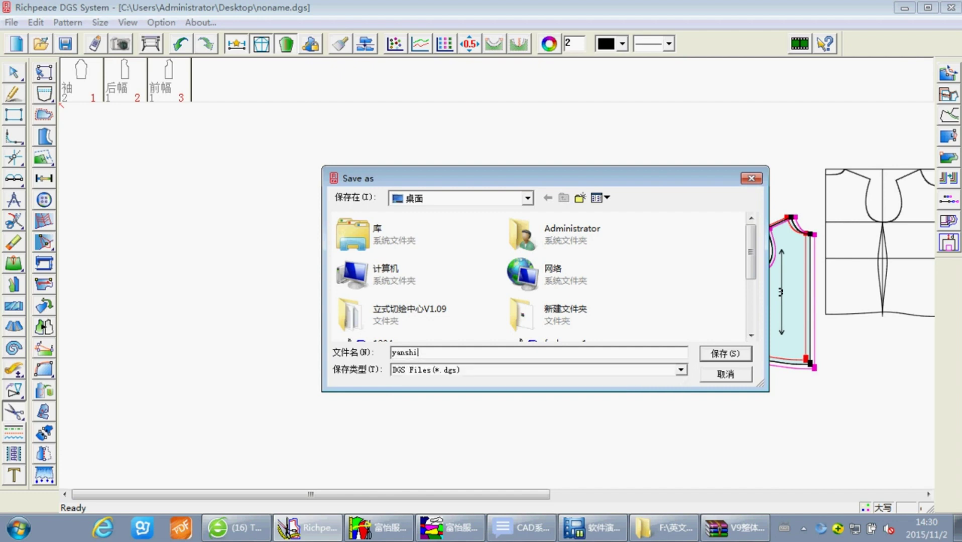
{"action": "left_click", "coordinate": [717, 354]}
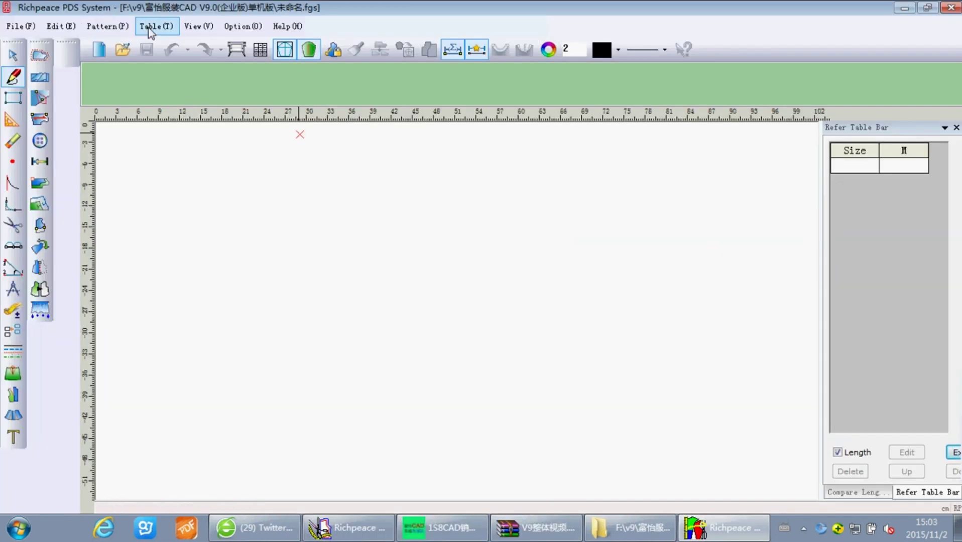
- Load the shirt size file 衬衫尺寸.siz into the size and measurement table
{"action": "left_click", "coordinate": [149, 28]}
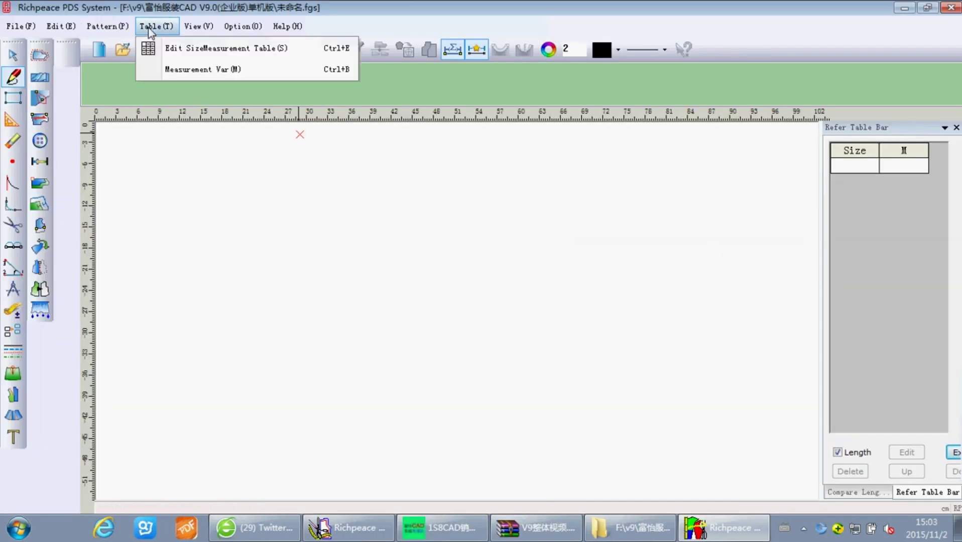
{"action": "left_click", "coordinate": [168, 46]}
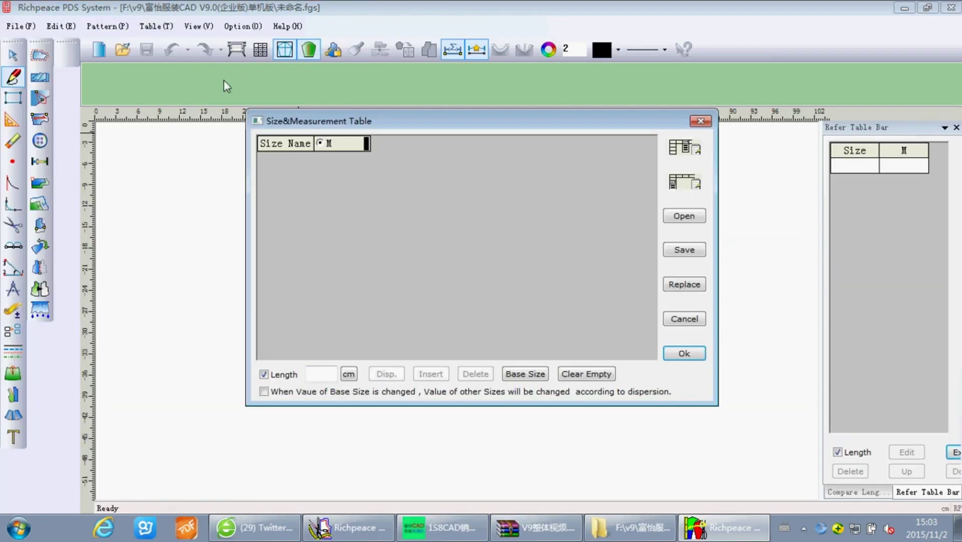
{"action": "left_click", "coordinate": [685, 216]}
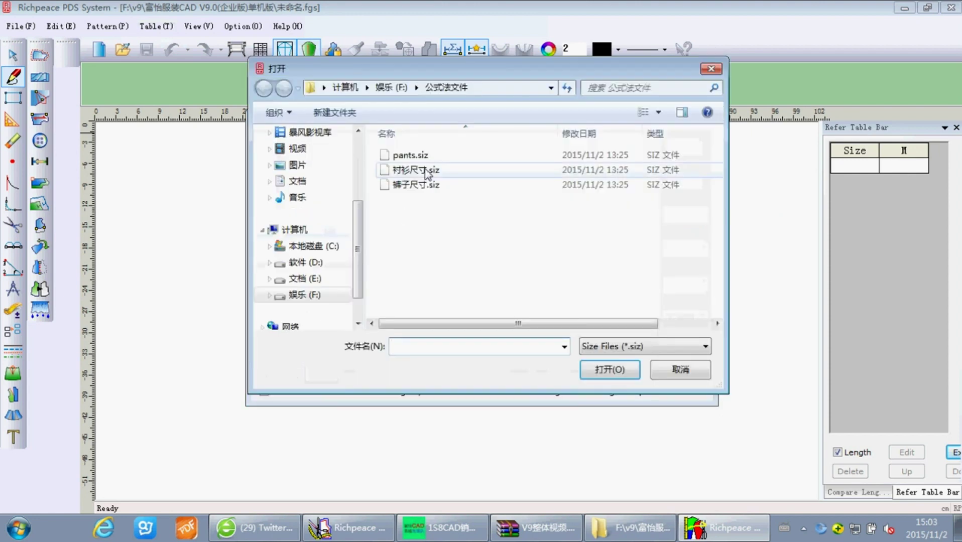
{"action": "left_click", "coordinate": [426, 173]}
{"action": "left_click", "coordinate": [610, 370]}
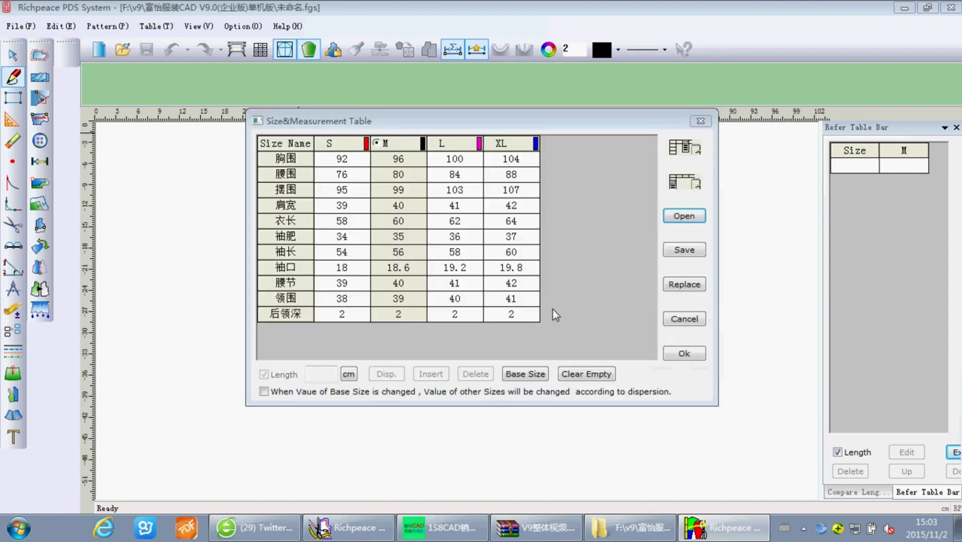
- Accept the size table and draw a rectangle 胸围/4 wide and 衣长 tall
{"action": "left_click", "coordinate": [694, 354]}
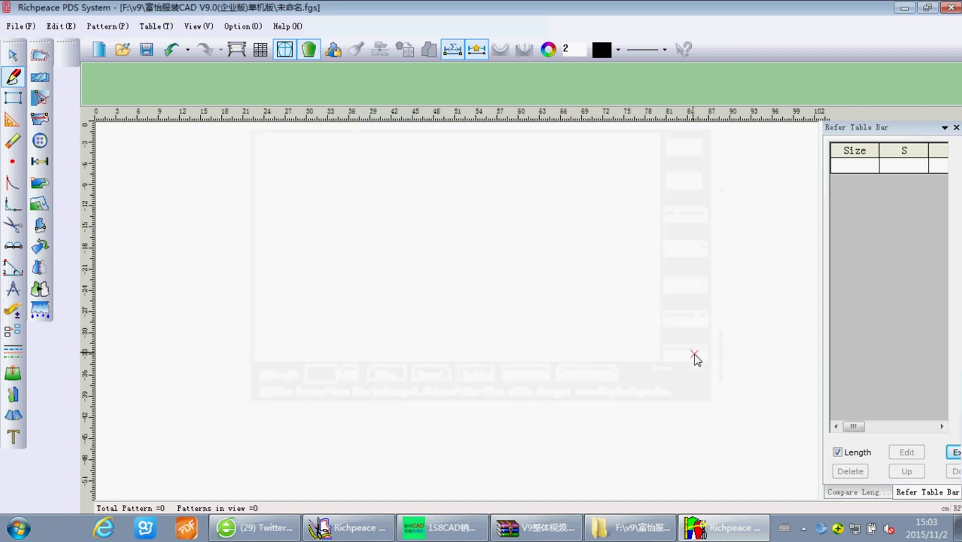
{"action": "left_click_drag", "start_coordinate": [194, 171], "coordinate": [352, 379]}
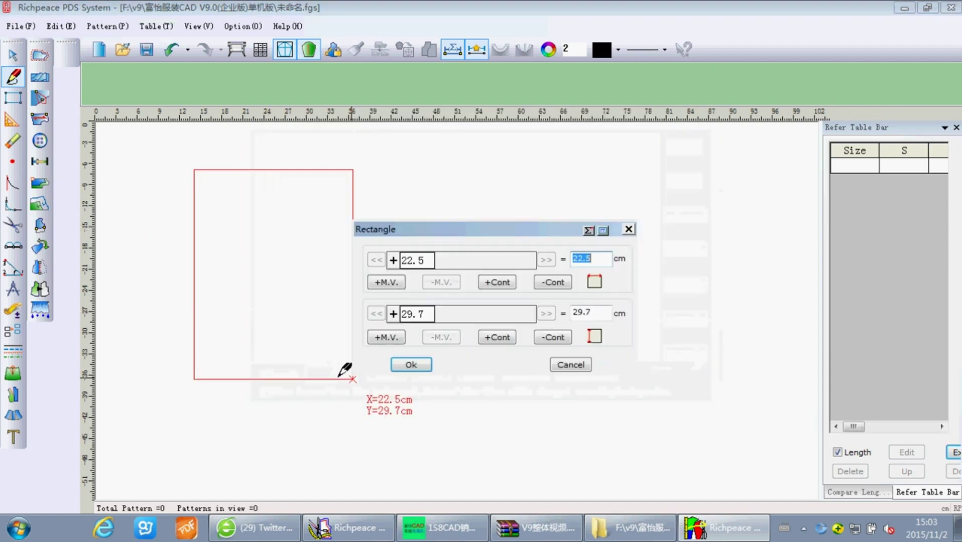
{"action": "left_click", "coordinate": [393, 283]}
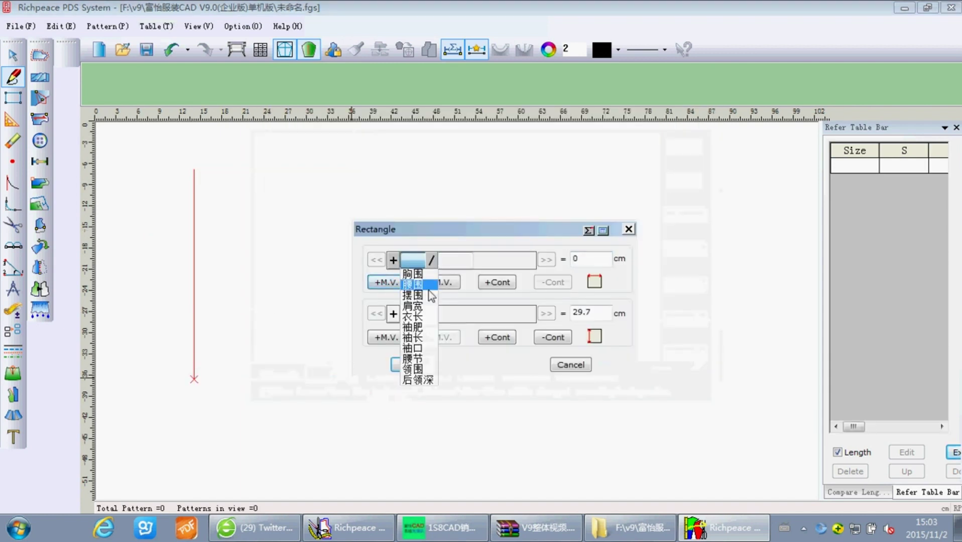
{"action": "left_click", "coordinate": [424, 260]}
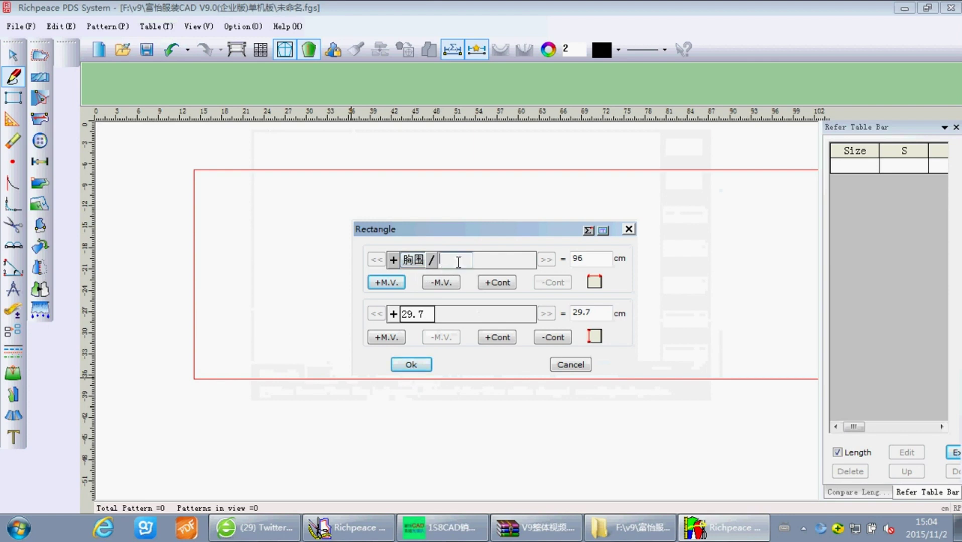
{"action": "type", "text": "4"}
{"action": "left_click", "coordinate": [409, 312]}
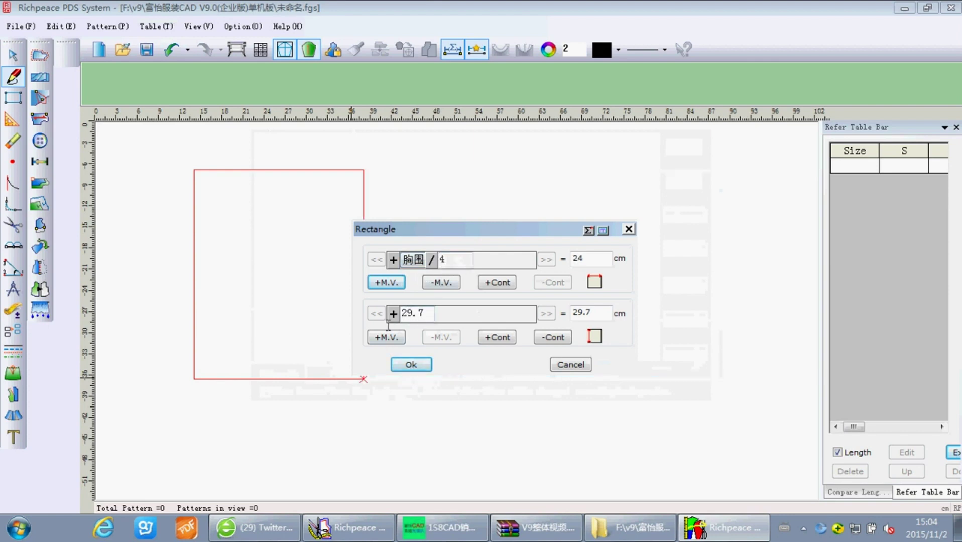
{"action": "left_click", "coordinate": [386, 337]}
{"action": "left_click", "coordinate": [413, 314]}
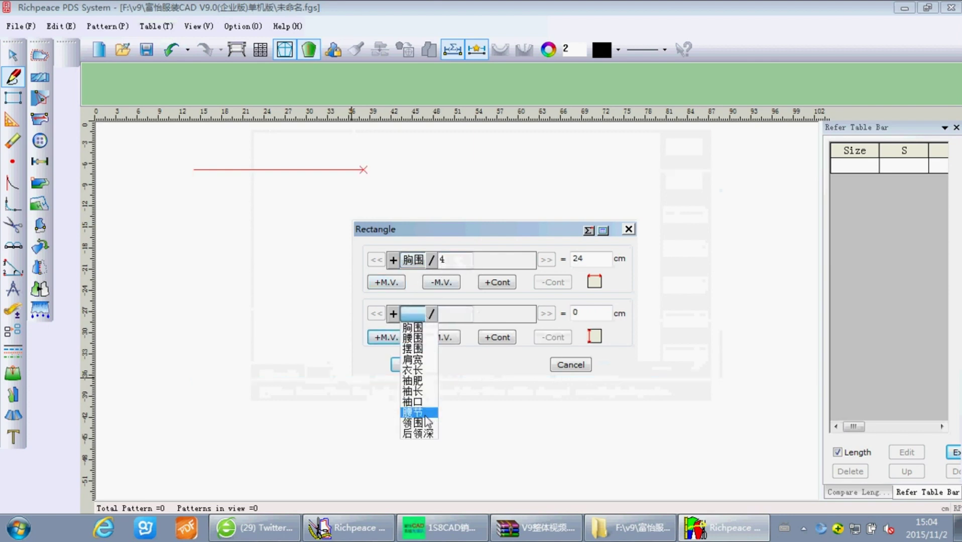
{"action": "left_click", "coordinate": [413, 371]}
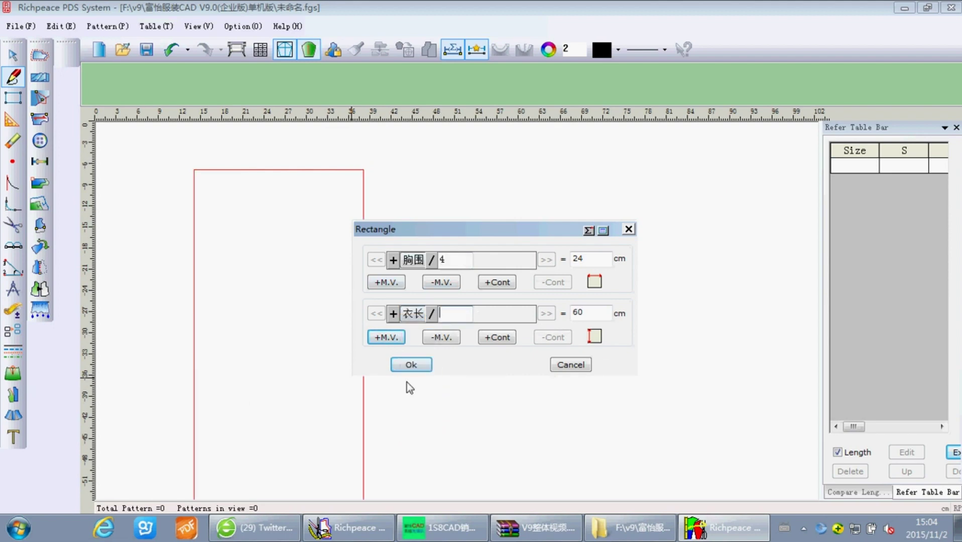
{"action": "left_click", "coordinate": [411, 365]}
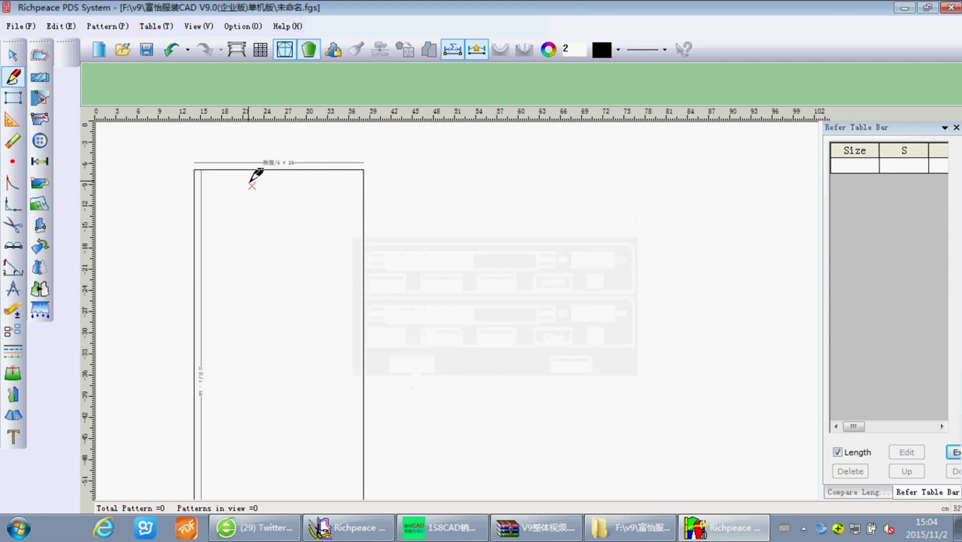
- Hide dimension labels and mark a point 2.5 cm down the left edge from 后领深
{"action": "left_click", "coordinate": [451, 50]}
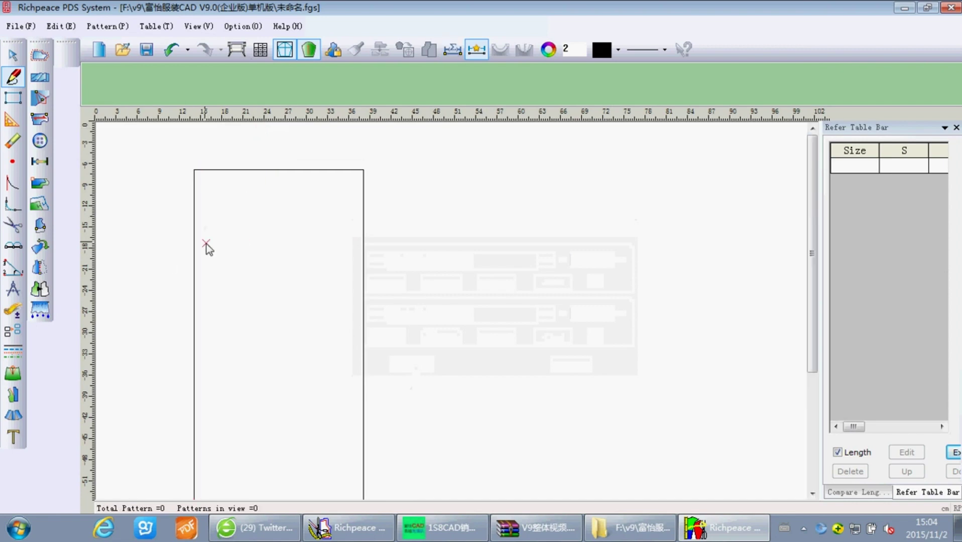
{"action": "scroll", "coordinate": [210, 223], "scroll_direction": "up", "scroll_amount": 3}
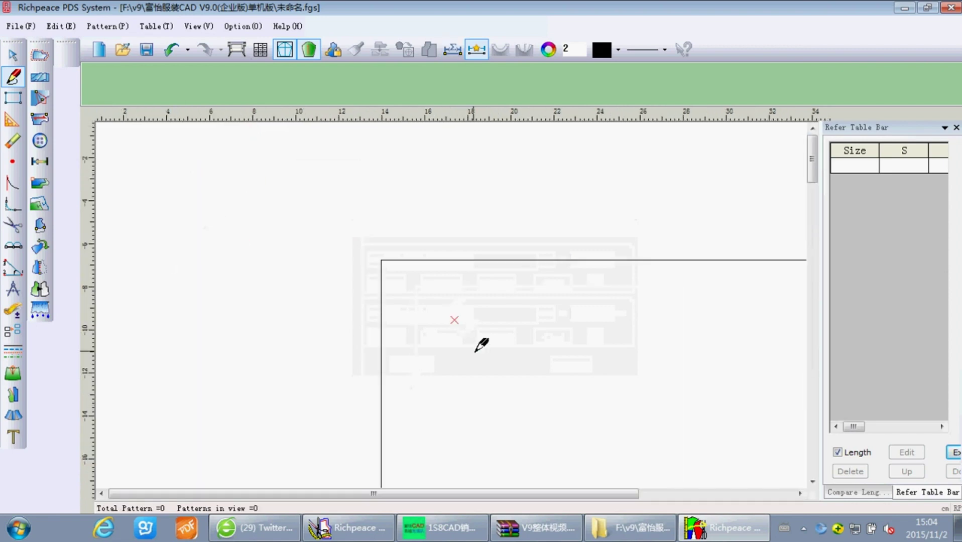
{"action": "left_click", "coordinate": [381, 316]}
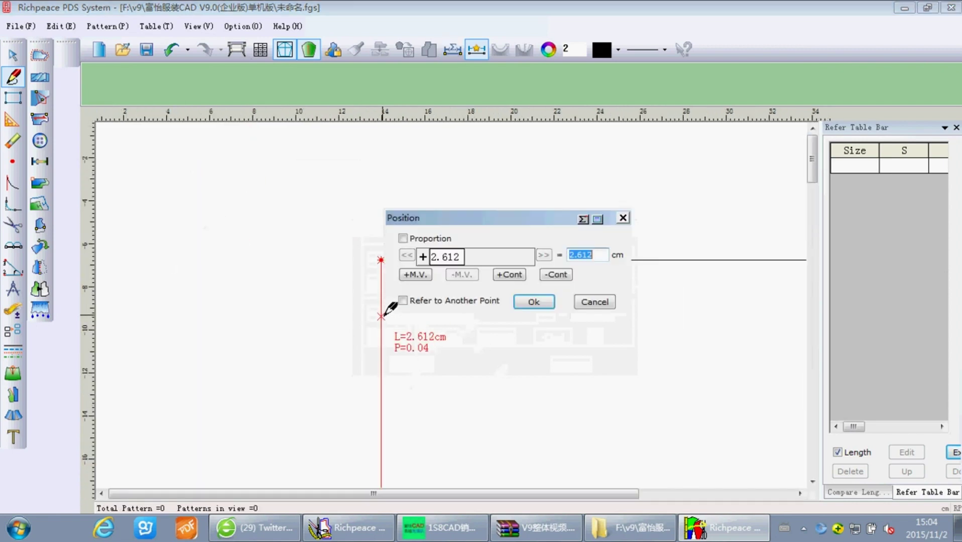
{"action": "left_click", "coordinate": [418, 276]}
{"action": "left_click", "coordinate": [448, 377]}
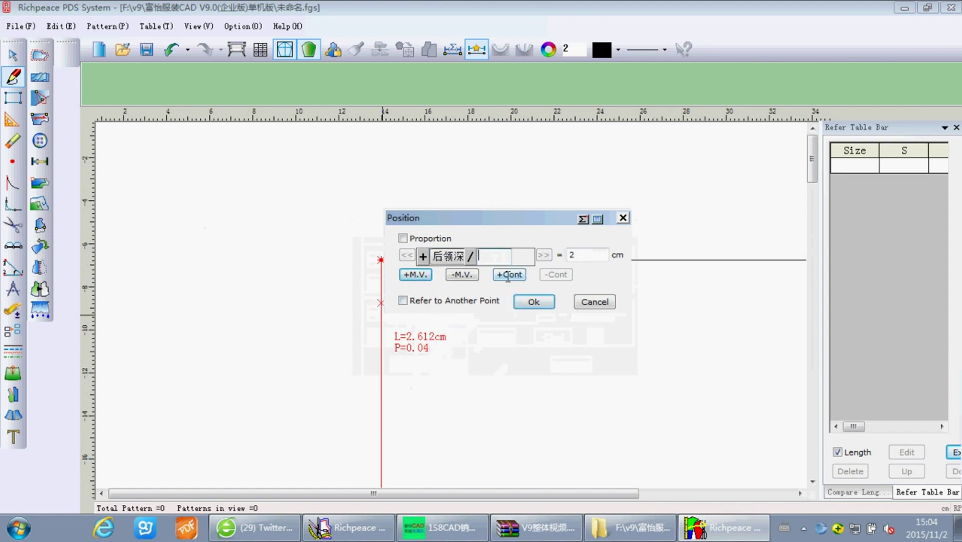
{"action": "left_click", "coordinate": [508, 275]}
{"action": "type", "text": ".5"}
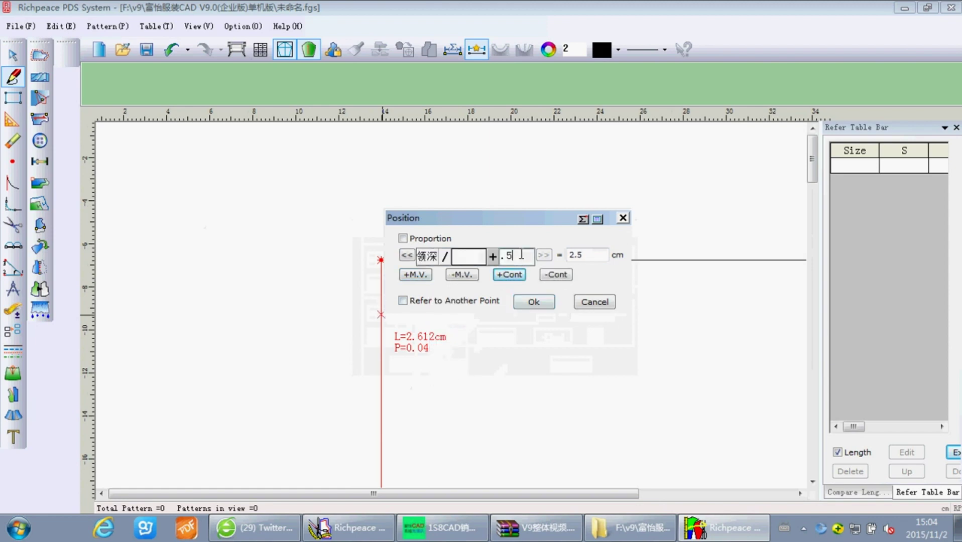
{"action": "left_click", "coordinate": [533, 303]}
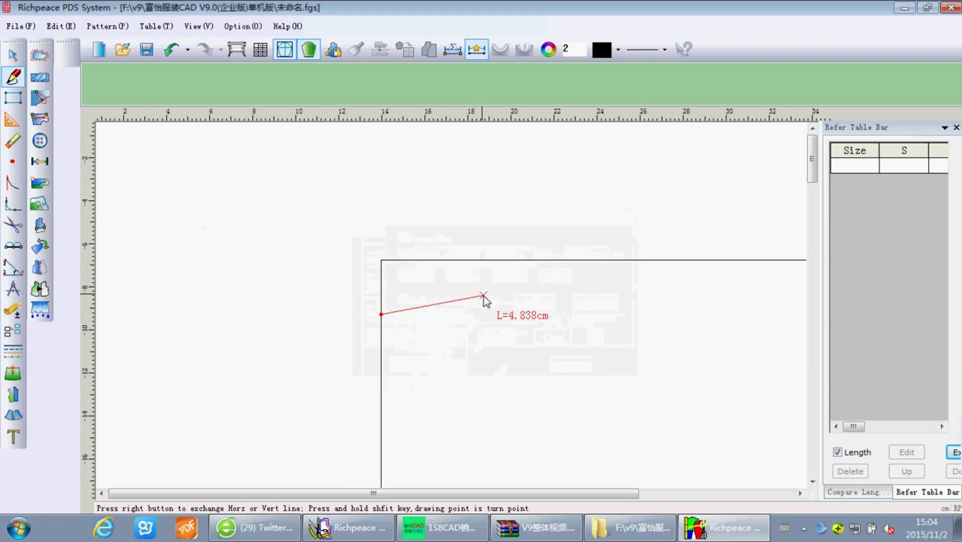
- Mark the neck width point at 领围/4 − 1 (8.75 cm) along the top line
{"action": "left_click", "coordinate": [519, 260]}
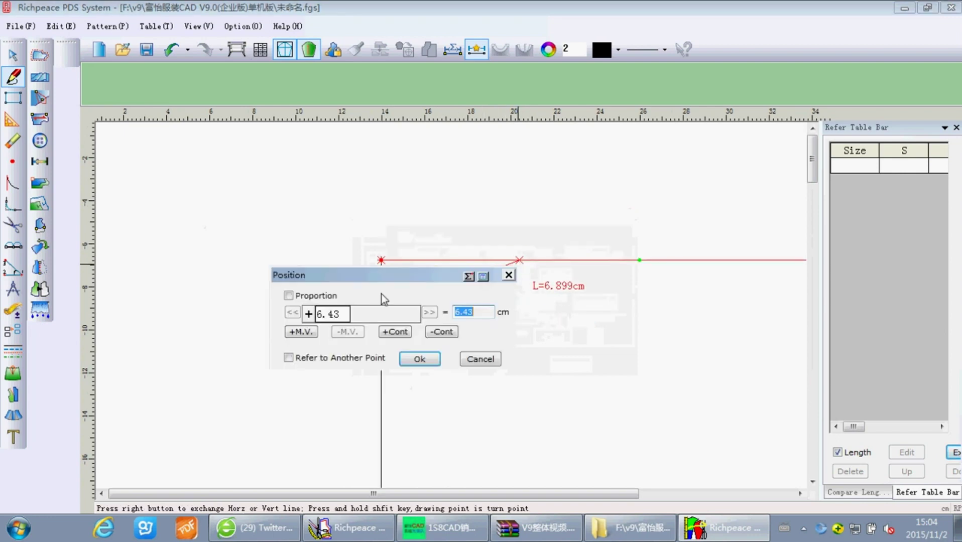
{"action": "left_click", "coordinate": [314, 331]}
{"action": "left_click", "coordinate": [327, 315]}
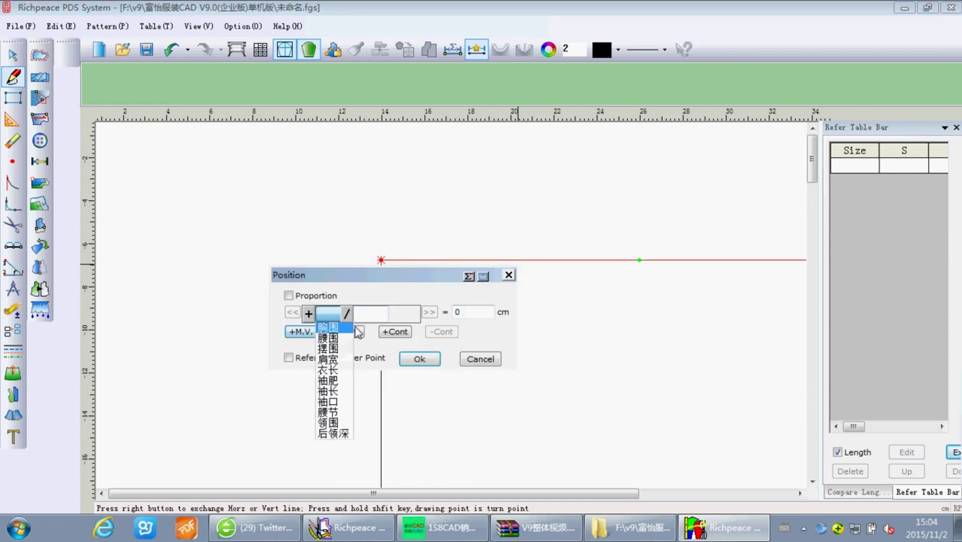
{"action": "left_click", "coordinate": [335, 423]}
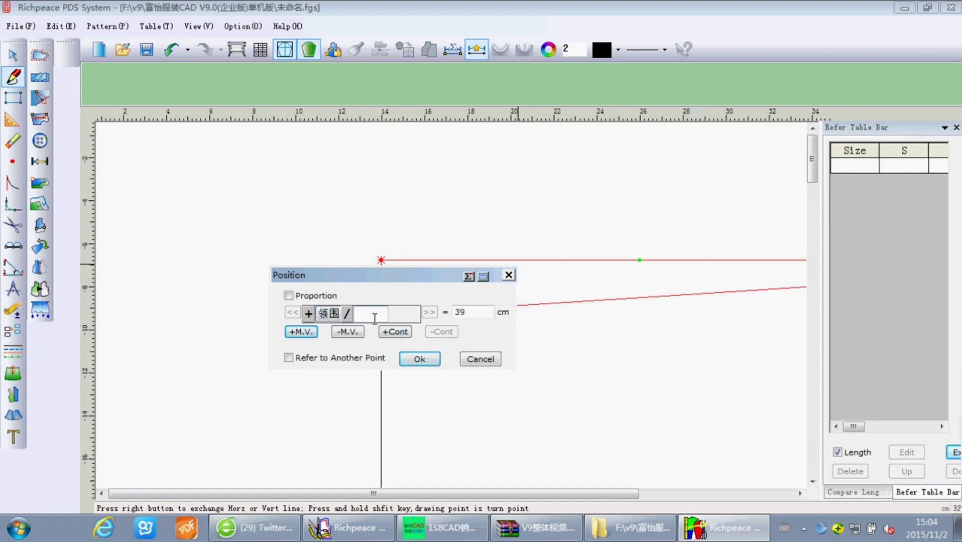
{"action": "type", "text": "5"}
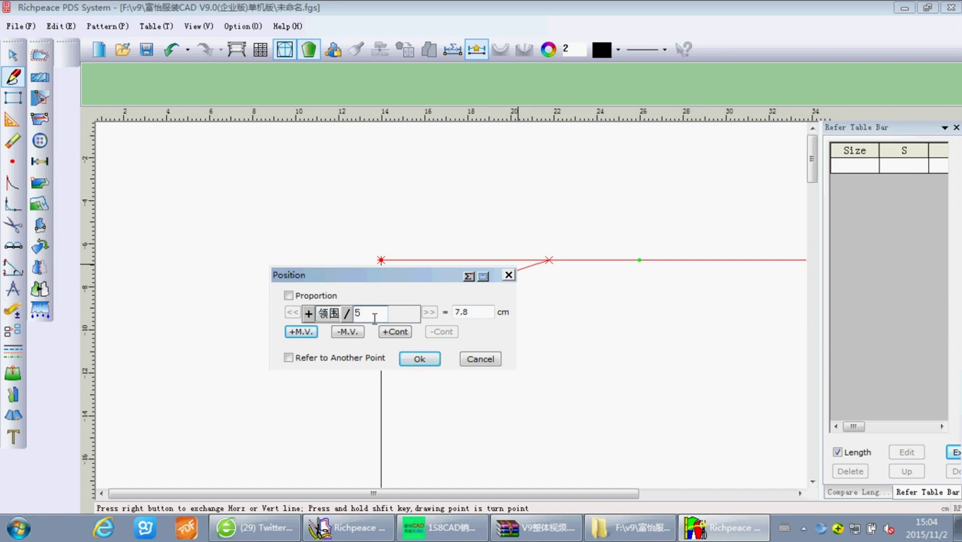
{"action": "key", "text": "BackSpace"}
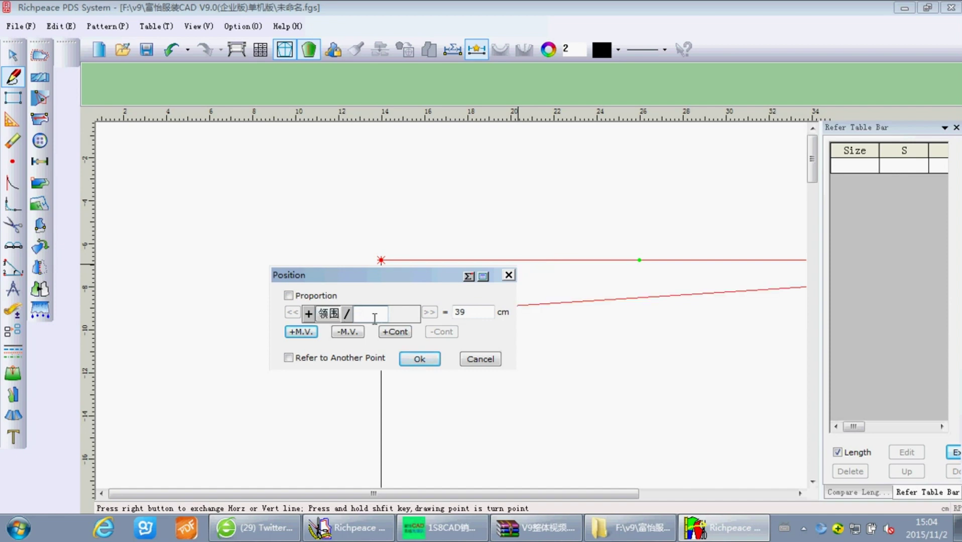
{"action": "type", "text": "4"}
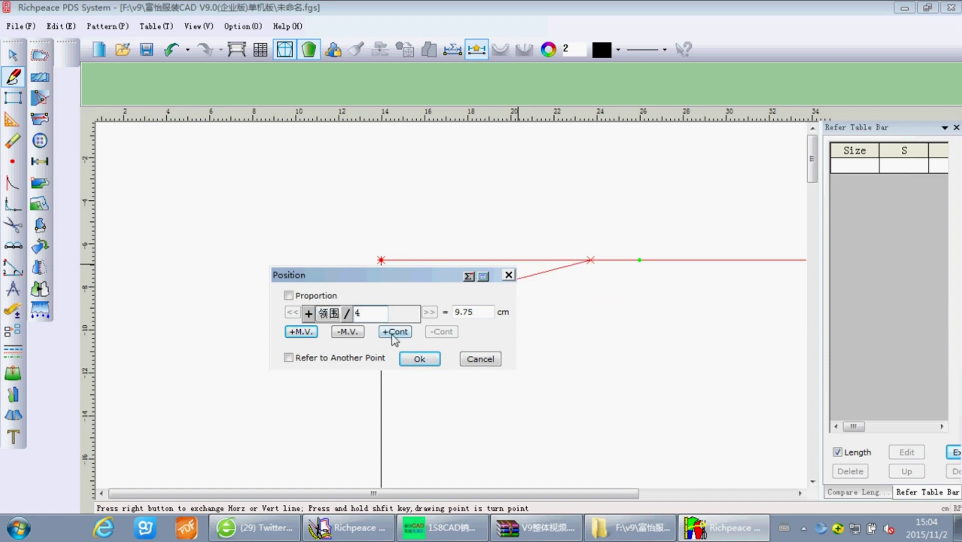
{"action": "left_click", "coordinate": [392, 334]}
{"action": "type", "text": "1"}
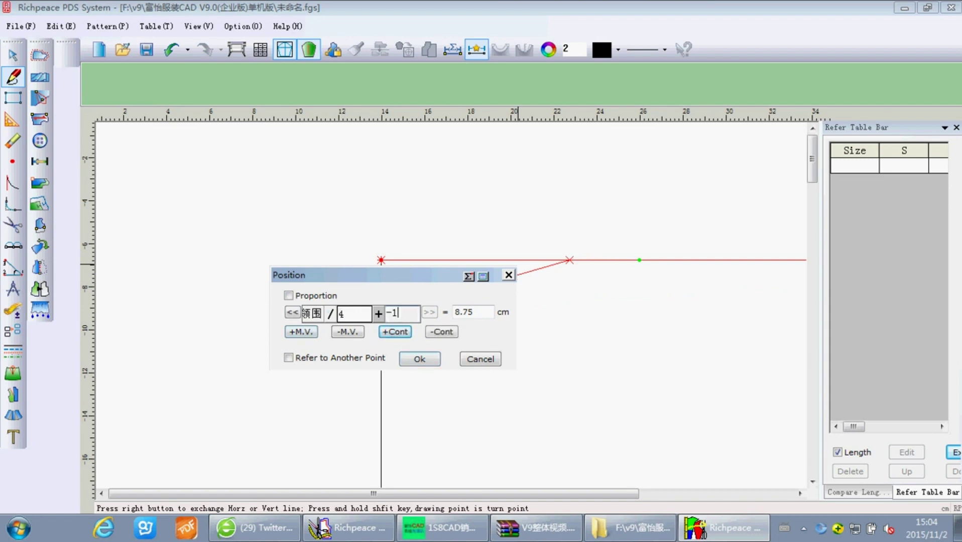
{"action": "left_click", "coordinate": [420, 359]}
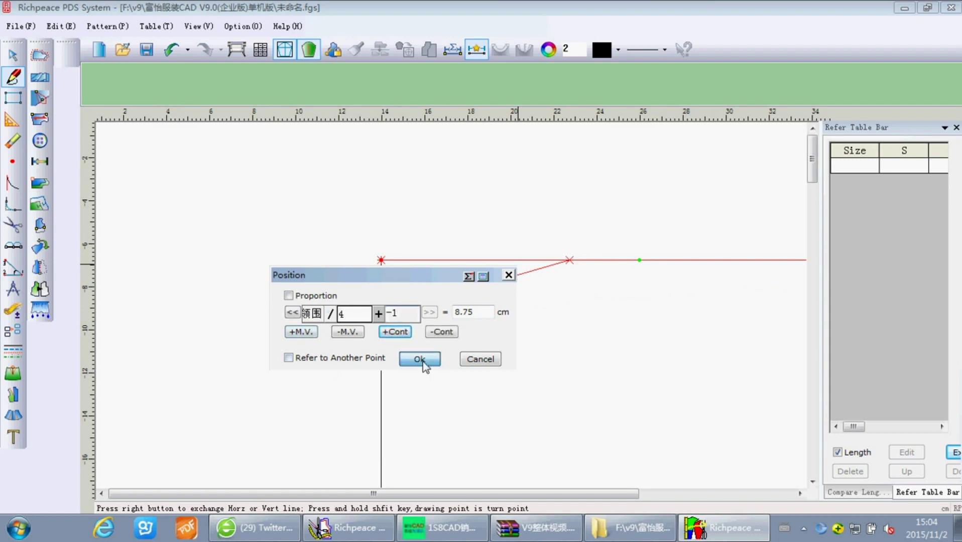
{"action": "right_click", "coordinate": [452, 371]}
- Bend the sloped guide into a smooth curved neckline
{"action": "scroll", "coordinate": [437, 397], "scroll_direction": "up", "scroll_amount": 1}
{"action": "scroll", "coordinate": [451, 303], "scroll_direction": "down", "scroll_amount": 1}
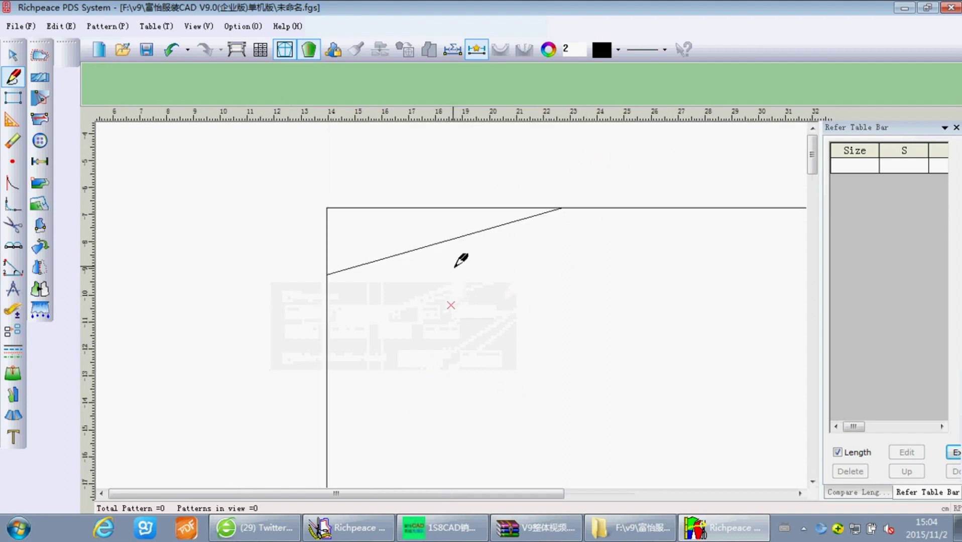
{"action": "scroll", "coordinate": [451, 305], "scroll_direction": "up", "scroll_amount": 1}
{"action": "left_click_drag", "start_coordinate": [477, 265], "coordinate": [530, 311]}
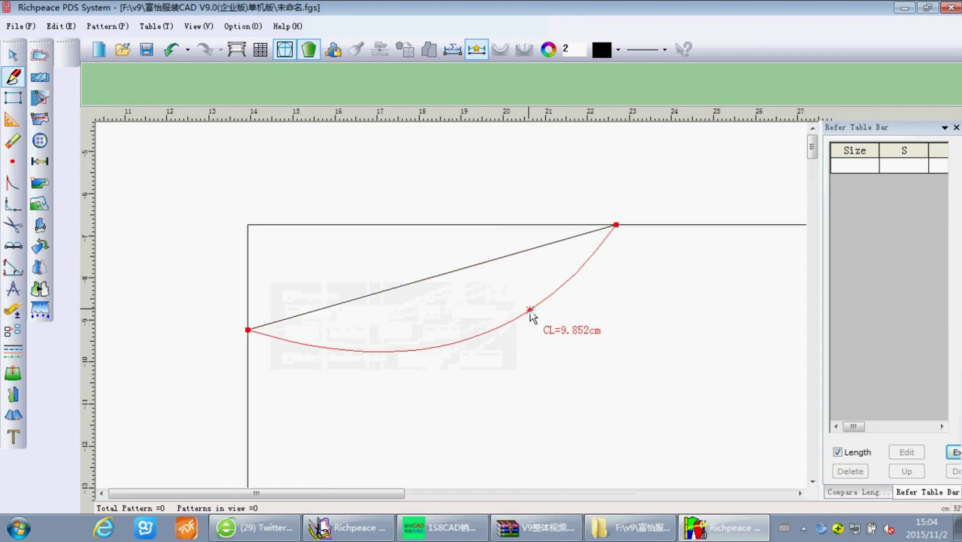
{"action": "left_click_drag", "start_coordinate": [419, 351], "coordinate": [402, 332]}
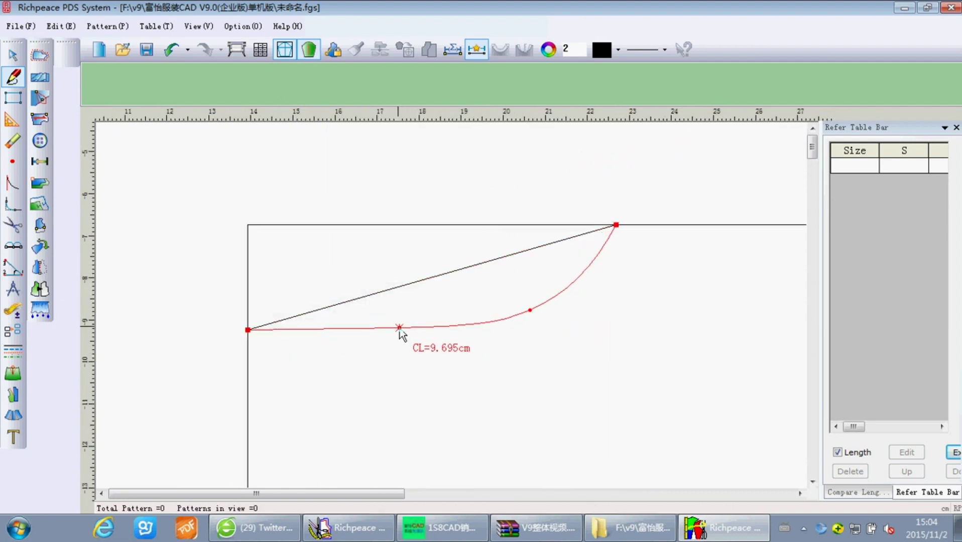
{"action": "left_click", "coordinate": [398, 329]}
{"action": "left_click", "coordinate": [530, 310]}
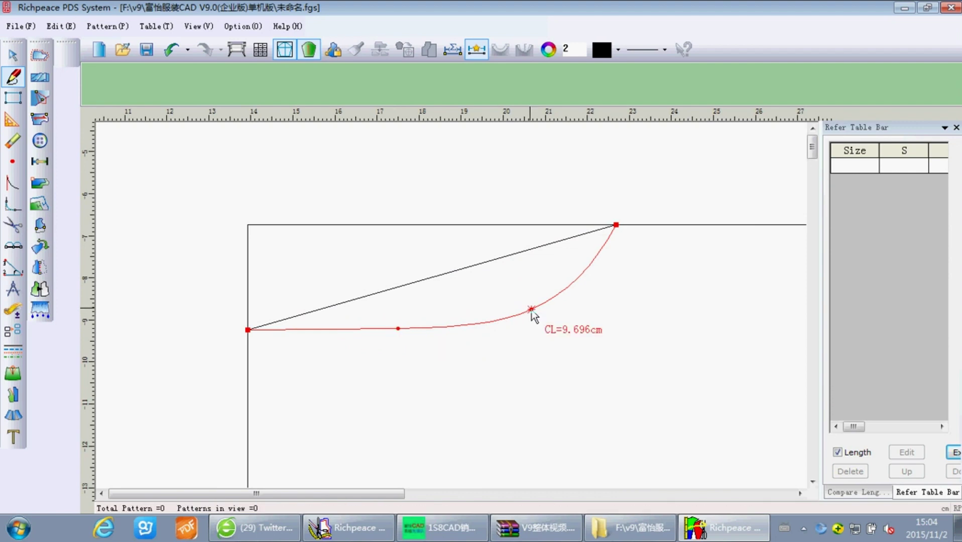
{"action": "right_click", "coordinate": [576, 339]}
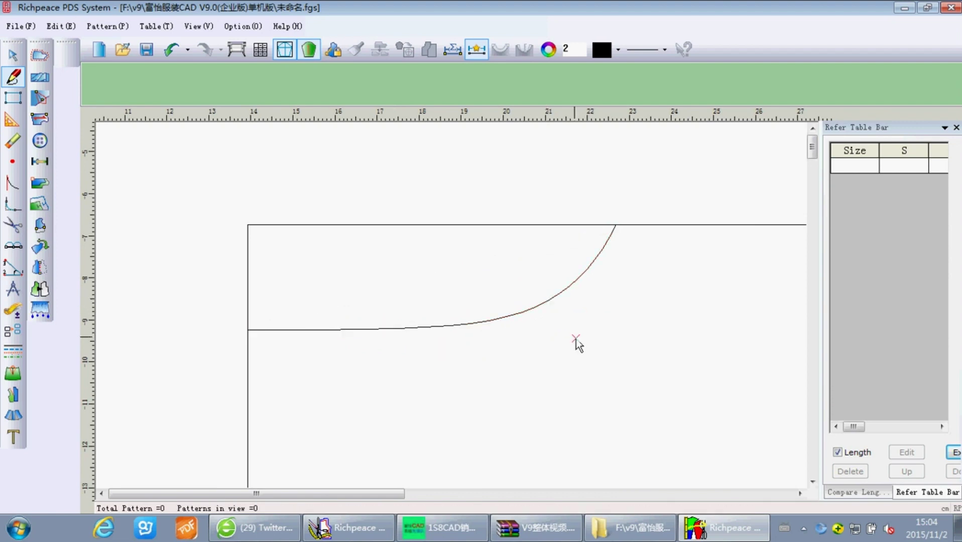
{"action": "scroll", "coordinate": [552, 354], "scroll_direction": "down", "scroll_amount": 2}
- Draw the shoulder line to a point offset 19 cm across and 5 cm down
{"action": "key", "text": "Return"}
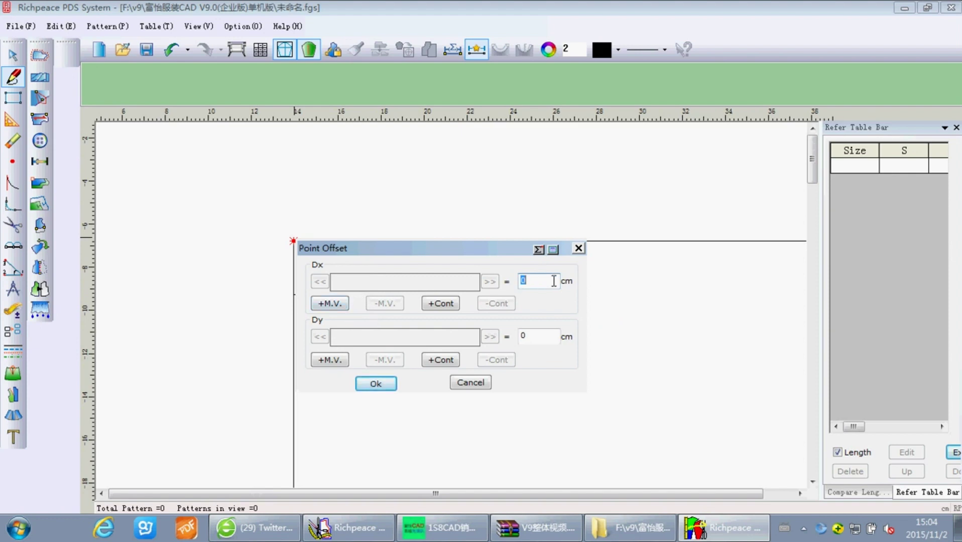
{"action": "type", "text": "19"}
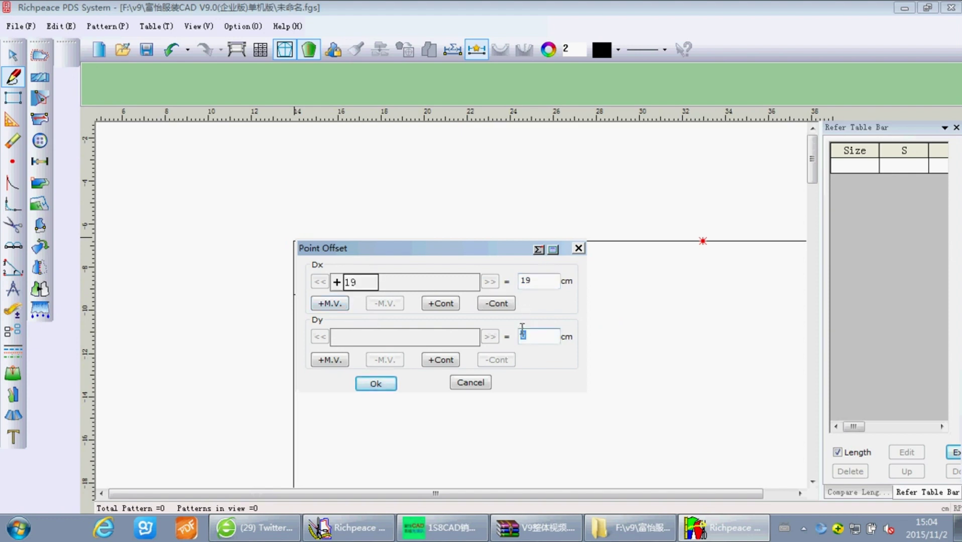
{"action": "type", "text": "-5"}
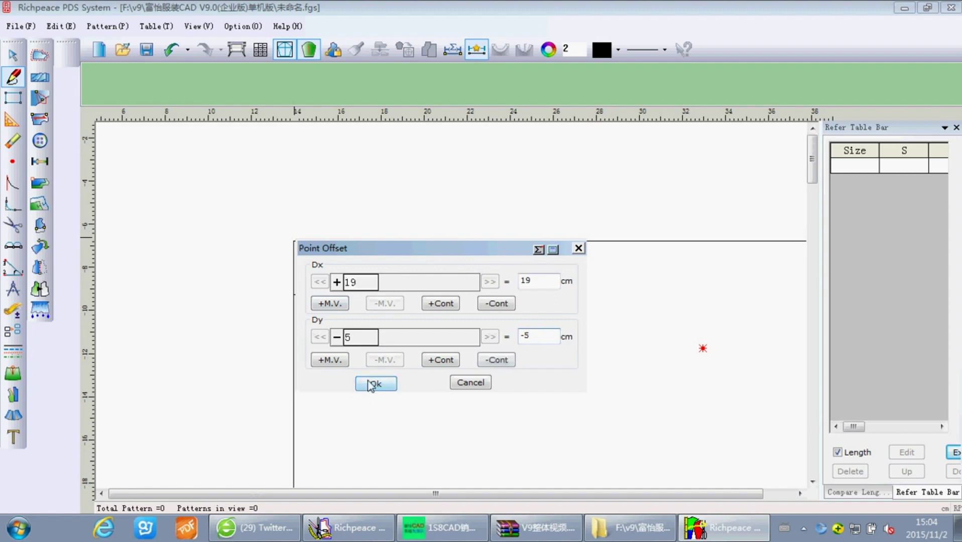
{"action": "left_click", "coordinate": [371, 384]}
{"action": "left_click", "coordinate": [484, 242]}
{"action": "right_click", "coordinate": [483, 243]}
{"action": "scroll", "coordinate": [476, 330], "scroll_direction": "down", "scroll_amount": 2}
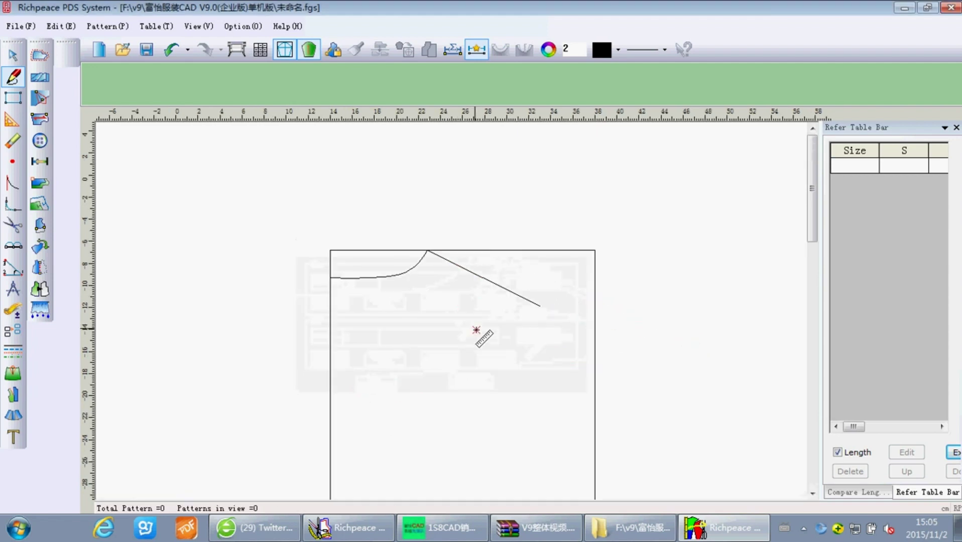
- Add two parallel lines below the top line, at 24 cm and a further 15 cm
{"action": "left_click_drag", "start_coordinate": [535, 250], "coordinate": [517, 390]}
{"action": "left_click", "coordinate": [514, 391]}
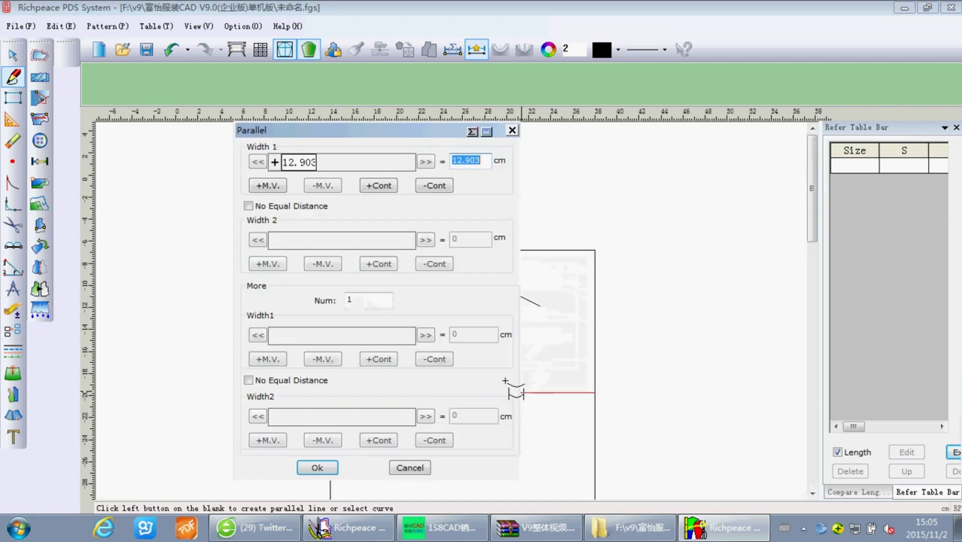
{"action": "type", "text": "24"}
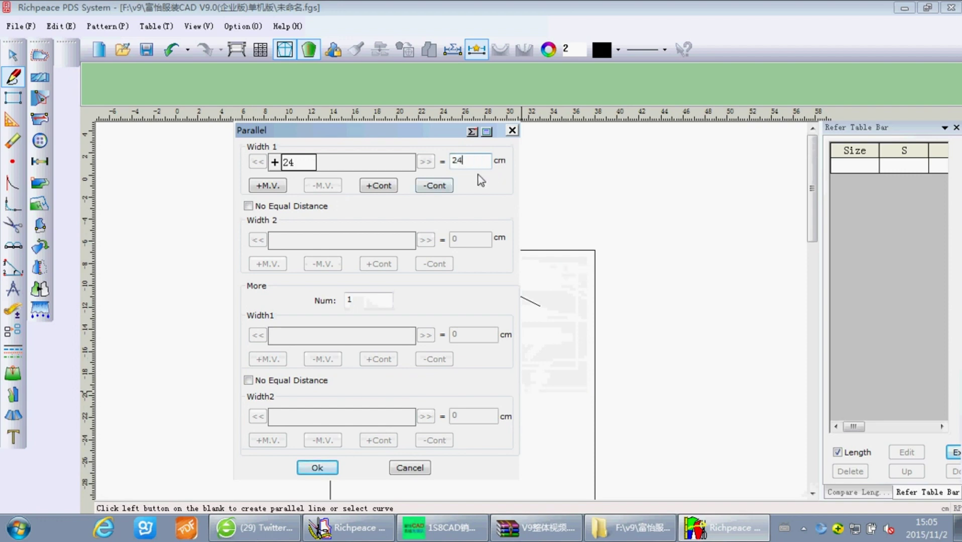
{"action": "double_click", "coordinate": [341, 299]}
{"action": "type", "text": "2"}
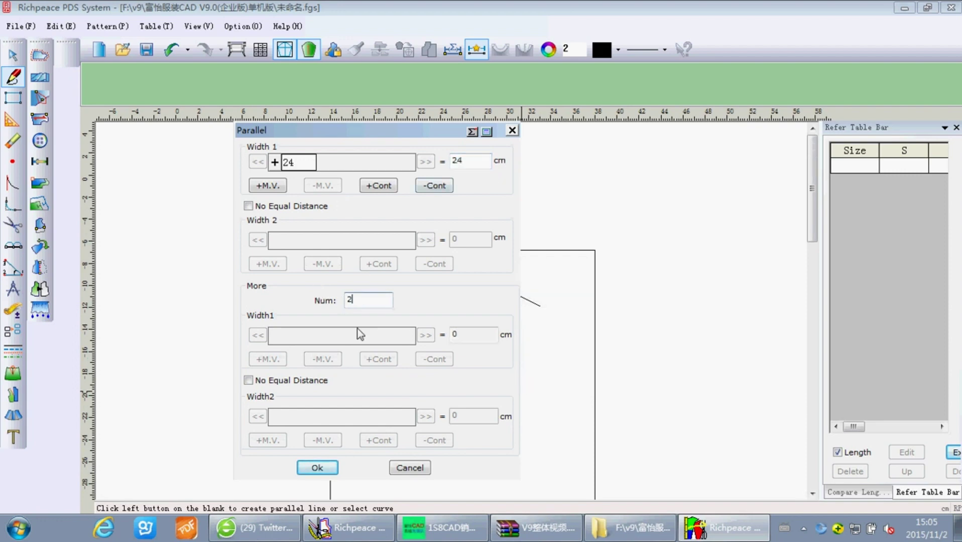
{"action": "type", "text": "15"}
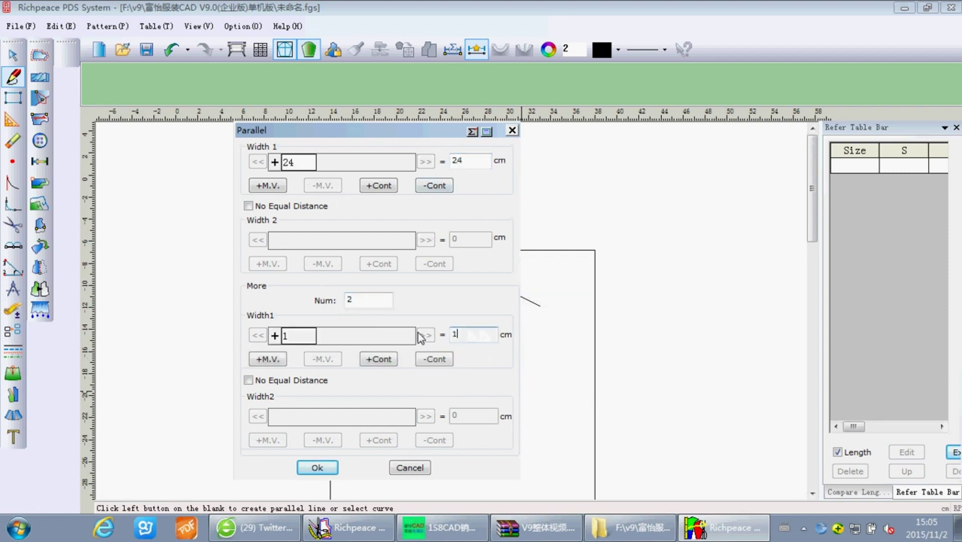
{"action": "left_click", "coordinate": [317, 469]}
- Place a point 1 cm along the chest line
{"action": "scroll", "coordinate": [442, 392], "scroll_direction": "down", "scroll_amount": 1}
{"action": "scroll", "coordinate": [468, 351], "scroll_direction": "down", "scroll_amount": 1}
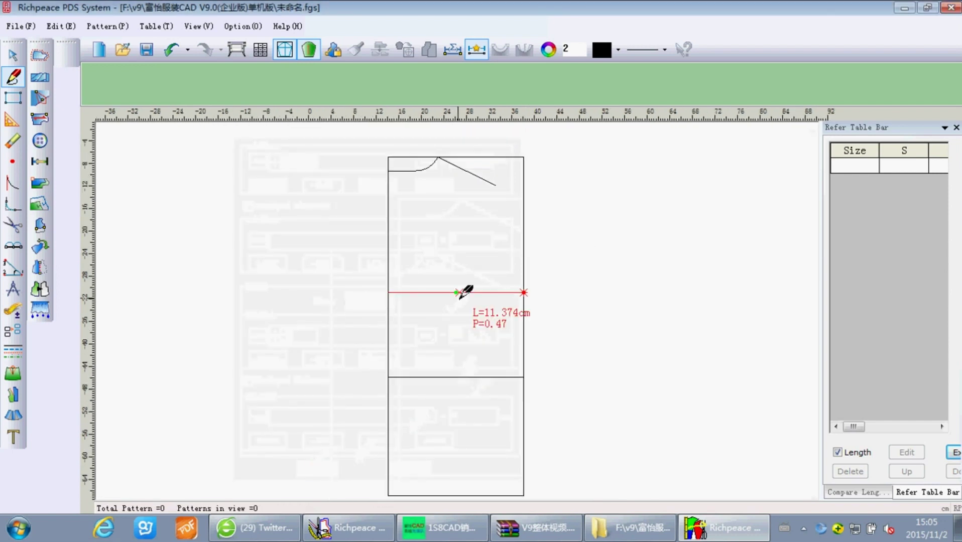
{"action": "scroll", "coordinate": [461, 294], "scroll_direction": "up", "scroll_amount": 1}
{"action": "left_click", "coordinate": [437, 291]}
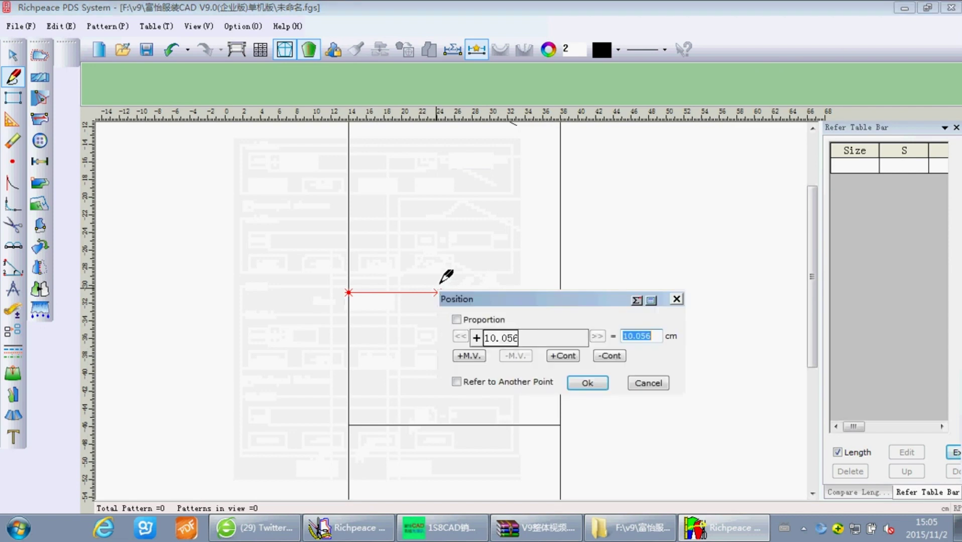
{"action": "type", "text": "17"}
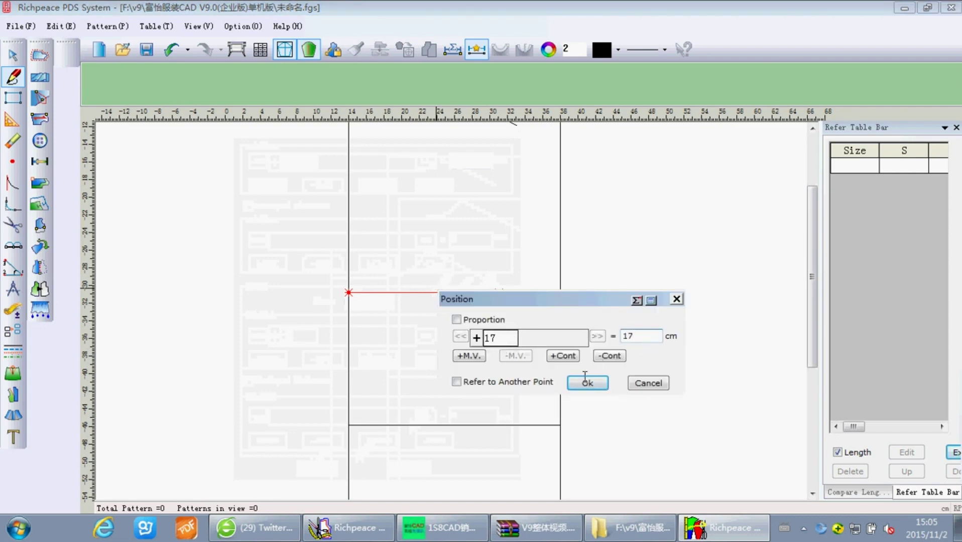
{"action": "left_click", "coordinate": [585, 381]}
- Draw a vertical guide to the shoulder line and an armhole curve to the chest-line corner
{"action": "scroll", "coordinate": [445, 295], "scroll_direction": "down", "scroll_amount": 1}
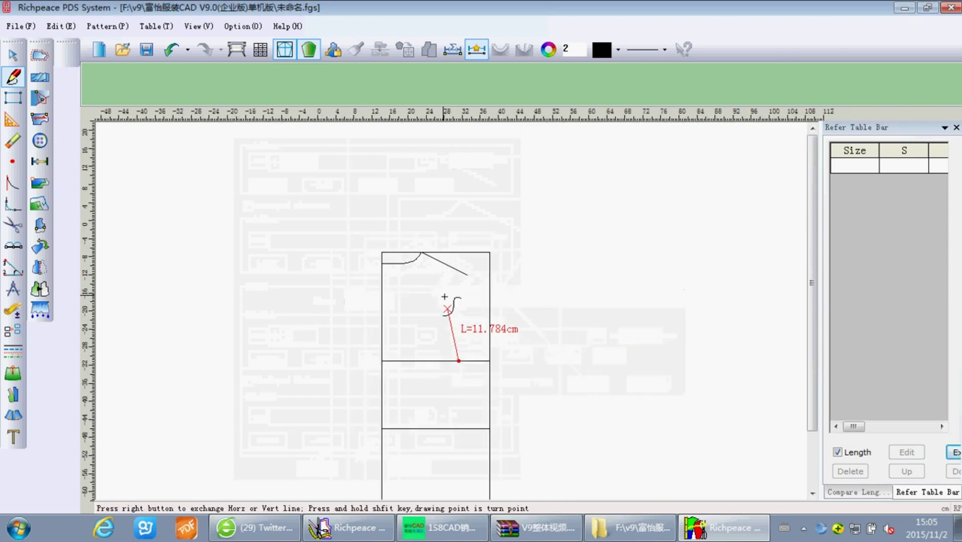
{"action": "scroll", "coordinate": [418, 351], "scroll_direction": "up", "scroll_amount": 2}
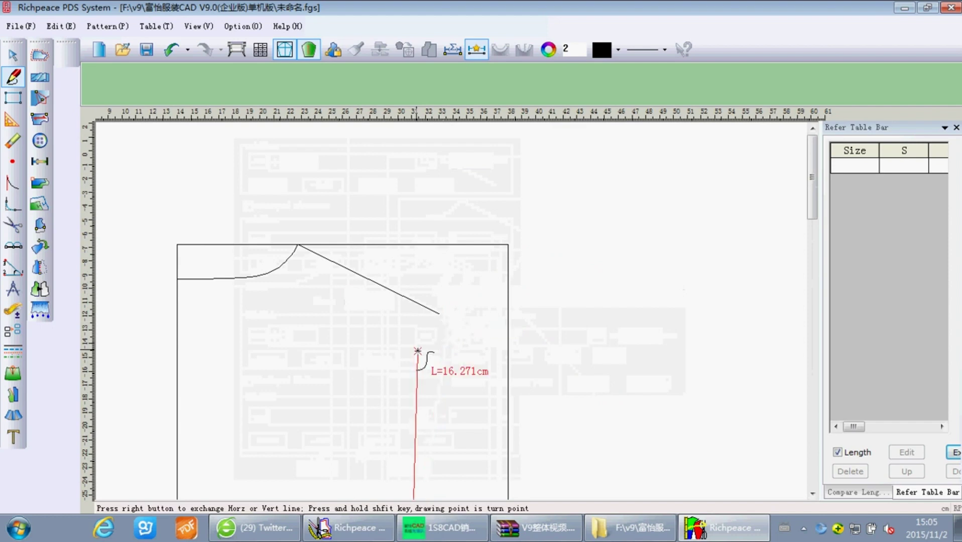
{"action": "left_click", "coordinate": [418, 304]}
{"action": "scroll", "coordinate": [451, 314], "scroll_direction": "down", "scroll_amount": 1}
{"action": "scroll", "coordinate": [469, 272], "scroll_direction": "down", "scroll_amount": 1}
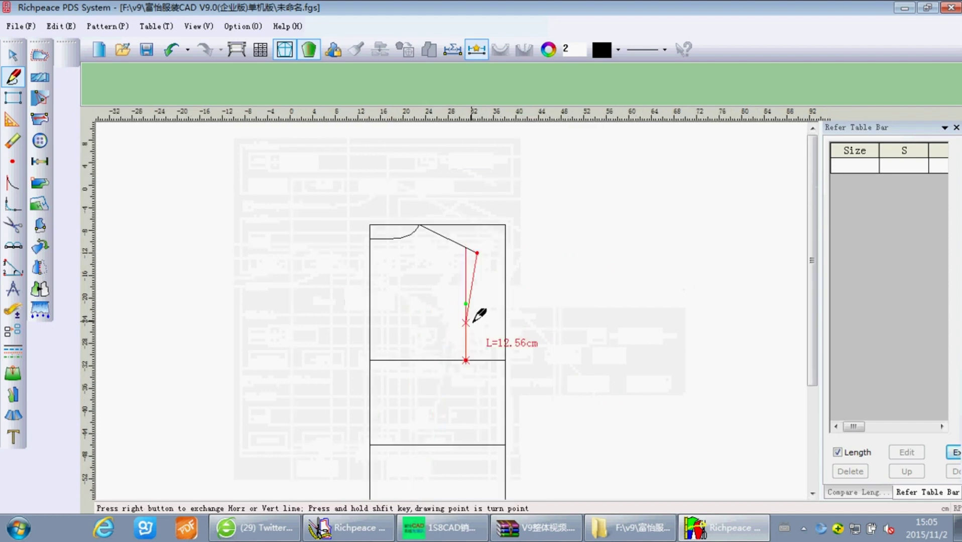
{"action": "scroll", "coordinate": [462, 302], "scroll_direction": "up", "scroll_amount": 1}
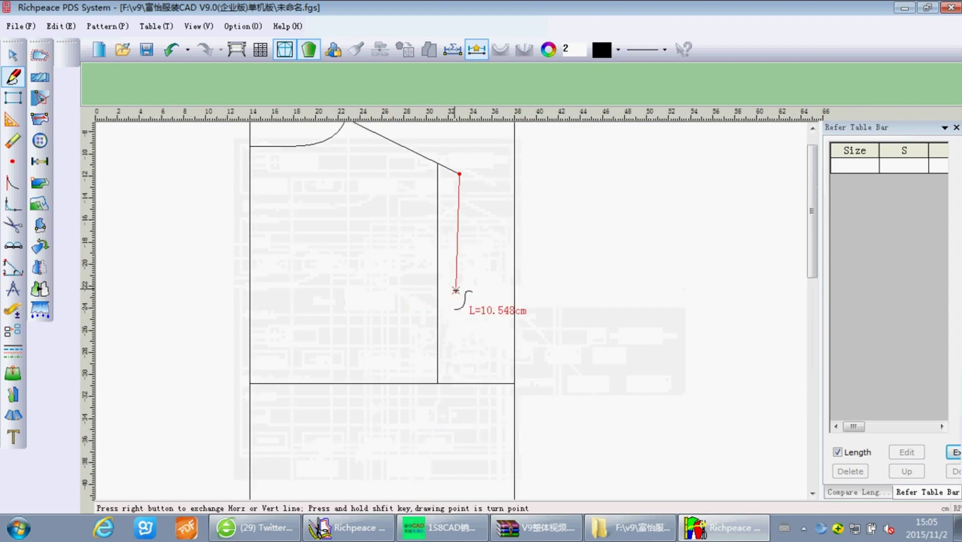
{"action": "left_click", "coordinate": [438, 274]}
{"action": "left_click", "coordinate": [448, 342]}
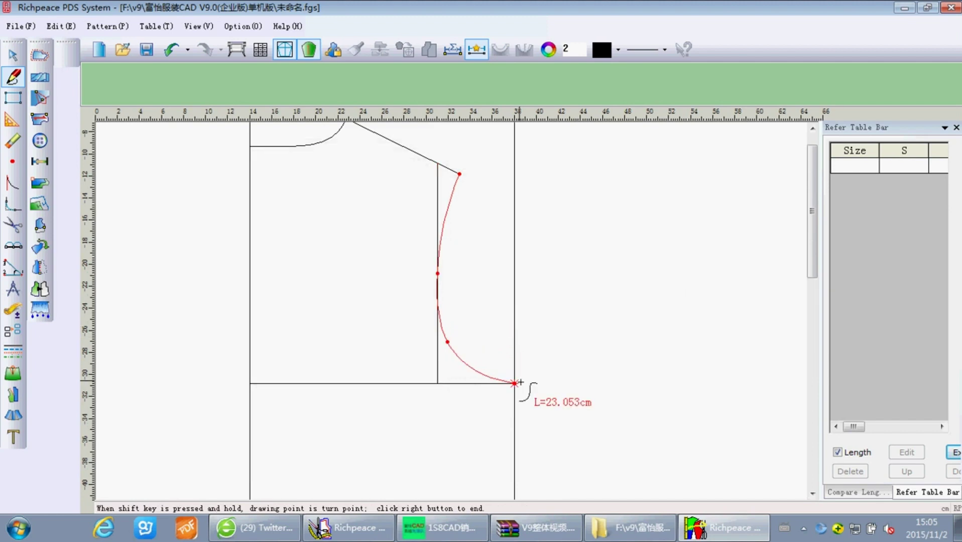
{"action": "right_click", "coordinate": [514, 383]}
- Reshape two armhole points to smooth the curve
{"action": "left_click", "coordinate": [454, 201]}
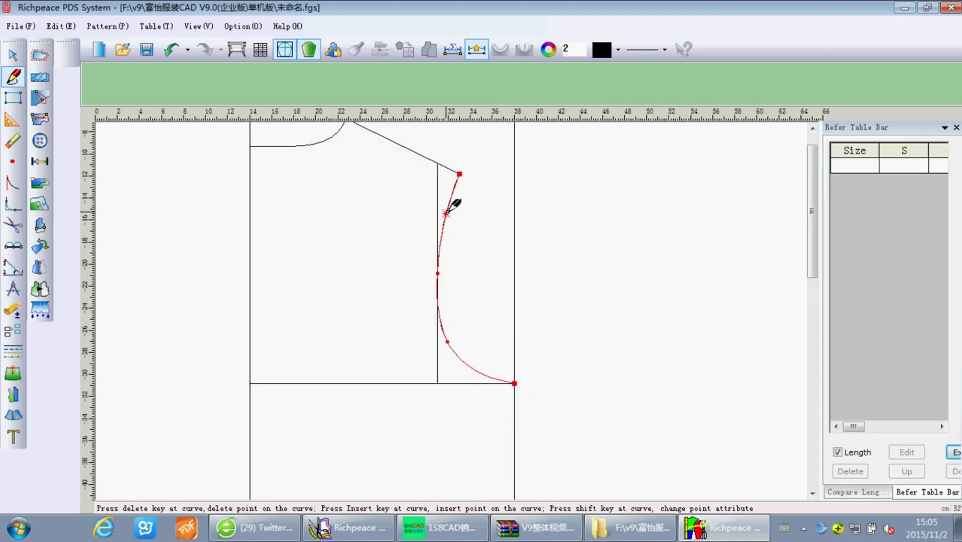
{"action": "scroll", "coordinate": [450, 215], "scroll_direction": "up", "scroll_amount": 1}
{"action": "scroll", "coordinate": [450, 316], "scroll_direction": "up", "scroll_amount": 1}
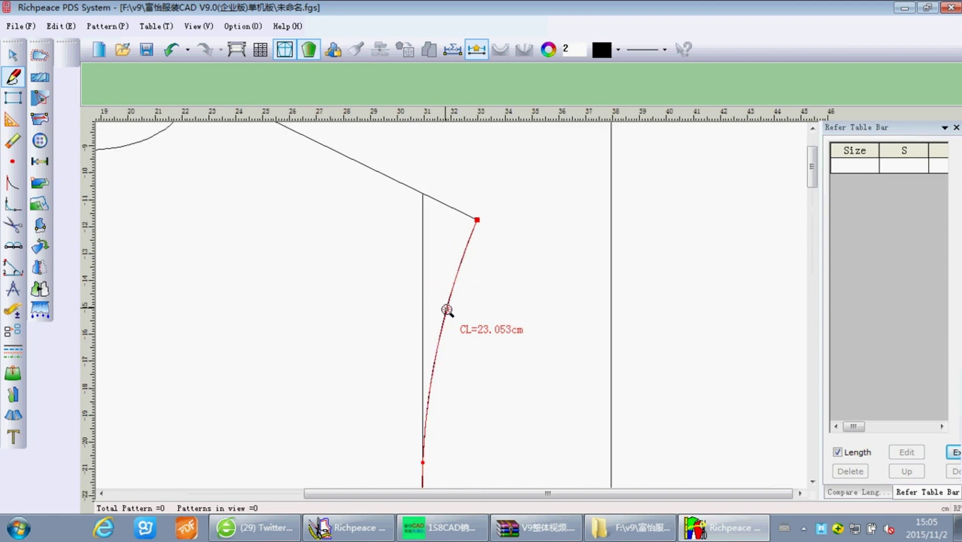
{"action": "left_click", "coordinate": [449, 311]}
{"action": "scroll", "coordinate": [455, 344], "scroll_direction": "down", "scroll_amount": 2}
{"action": "left_click", "coordinate": [447, 430]}
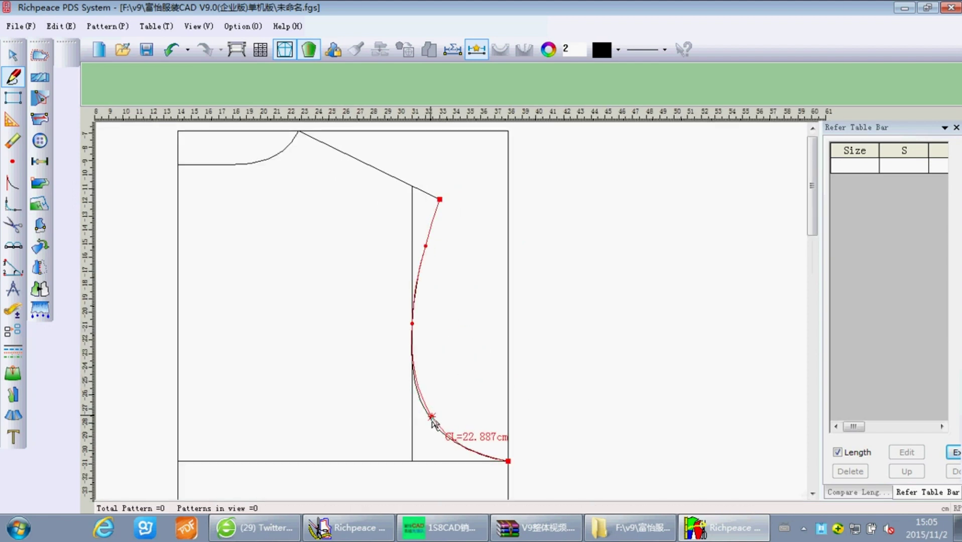
{"action": "left_click", "coordinate": [433, 423]}
{"action": "scroll", "coordinate": [451, 317], "scroll_direction": "down", "scroll_amount": 1}
{"action": "scroll", "coordinate": [451, 328], "scroll_direction": "down", "scroll_amount": 1}
- Draw the side seam from 1 cm off the armhole corner to 1 cm off the hem corner
{"action": "scroll", "coordinate": [476, 320], "scroll_direction": "down", "scroll_amount": 2}
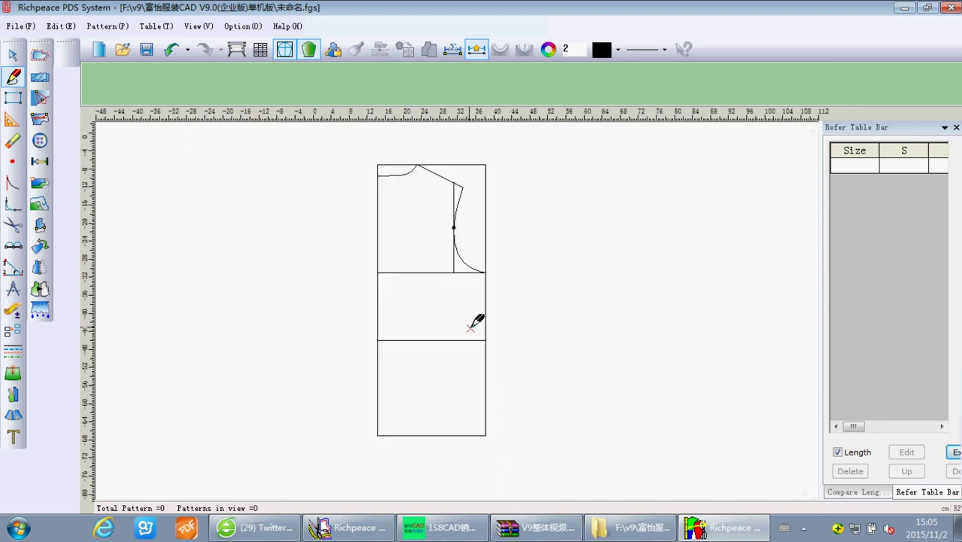
{"action": "scroll", "coordinate": [475, 306], "scroll_direction": "up", "scroll_amount": 2}
{"action": "scroll", "coordinate": [474, 307], "scroll_direction": "down", "scroll_amount": 1}
{"action": "left_click", "coordinate": [489, 266]}
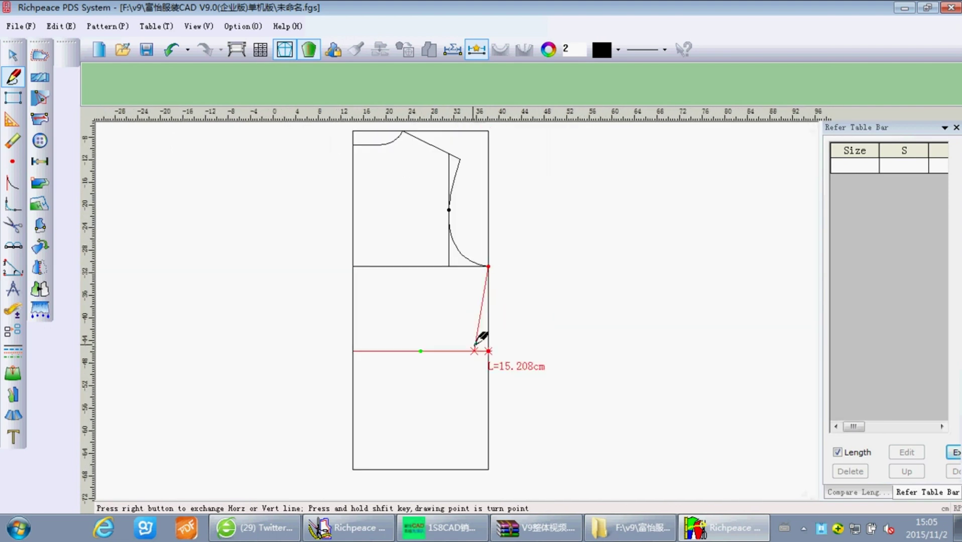
{"action": "left_click", "coordinate": [480, 351]}
{"action": "type", "text": "1"}
{"action": "left_click", "coordinate": [391, 335]}
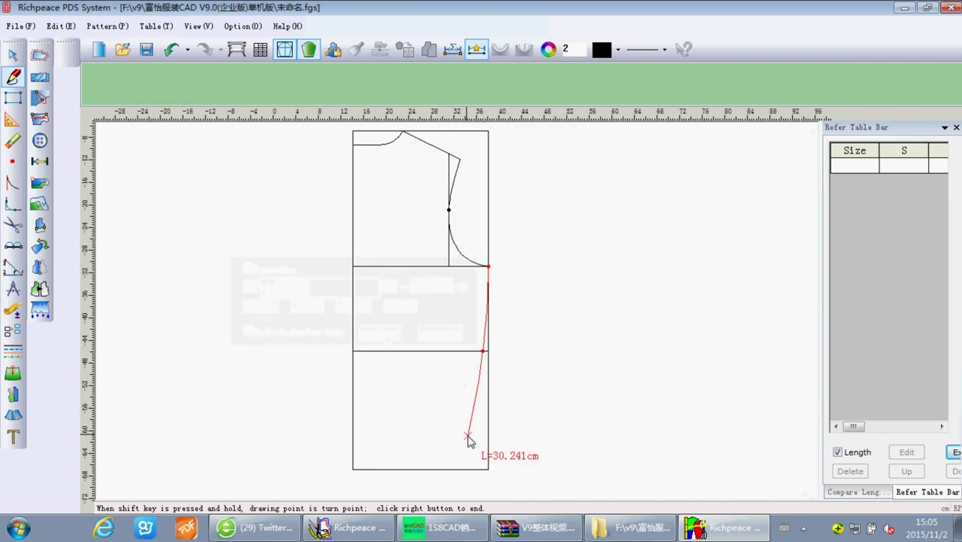
{"action": "left_click", "coordinate": [493, 472]}
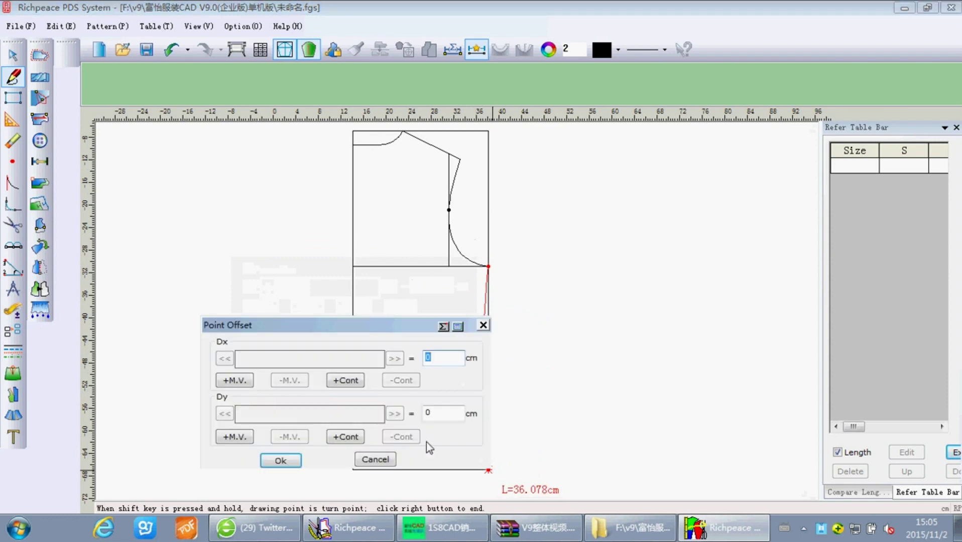
{"action": "type", "text": "11"}
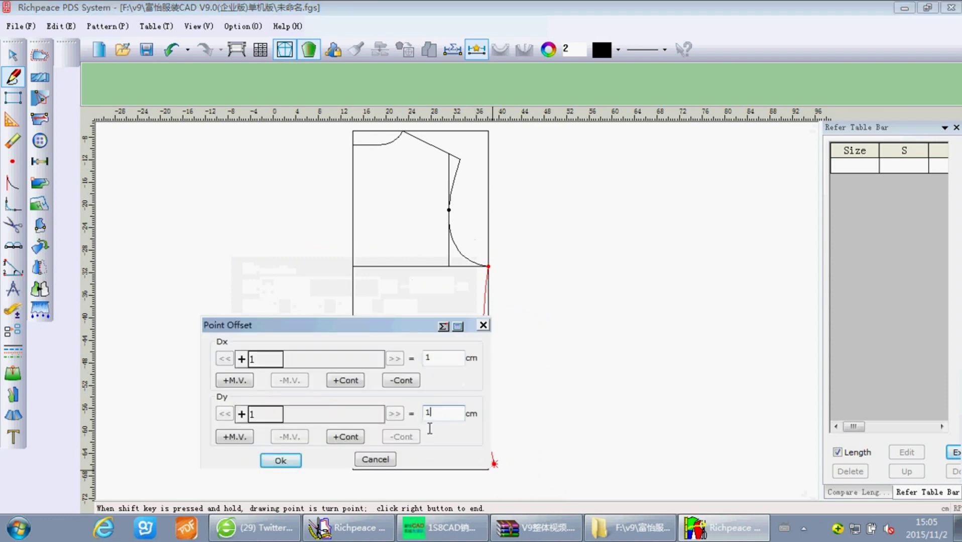
{"action": "left_click", "coordinate": [282, 461]}
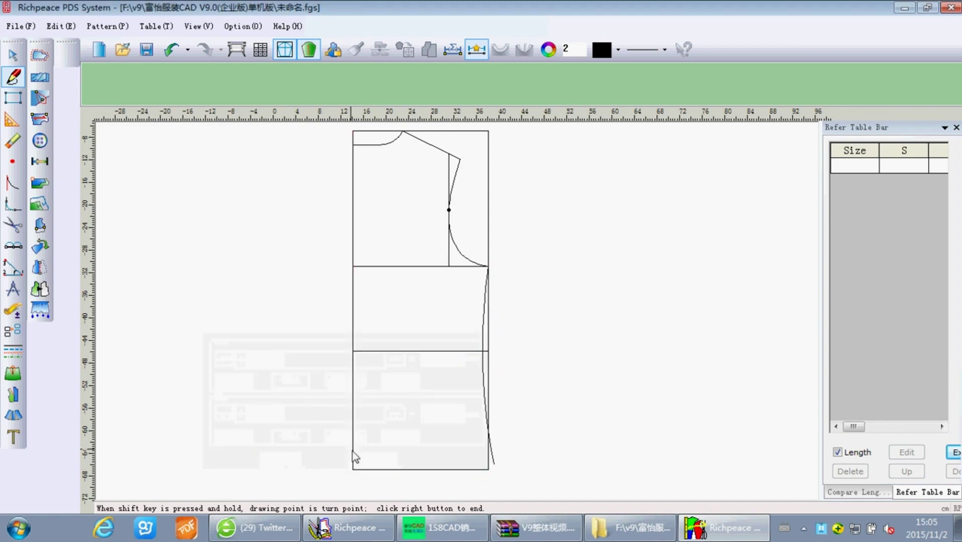
{"action": "left_click", "coordinate": [458, 347]}
- Reshape the side seam curve, adjusting its lower part
{"action": "left_click", "coordinate": [517, 253]}
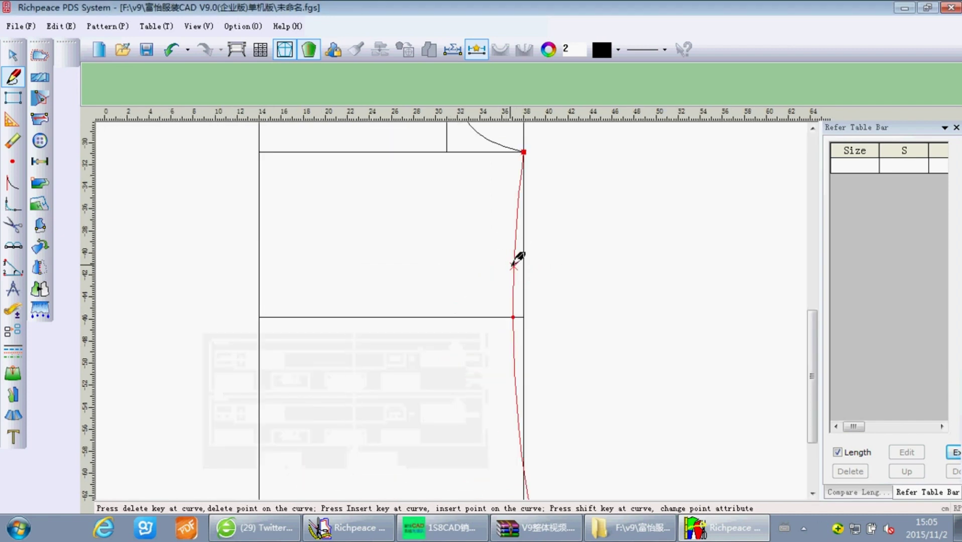
{"action": "right_click", "coordinate": [589, 289]}
{"action": "scroll", "coordinate": [451, 382], "scroll_direction": "down", "scroll_amount": 2}
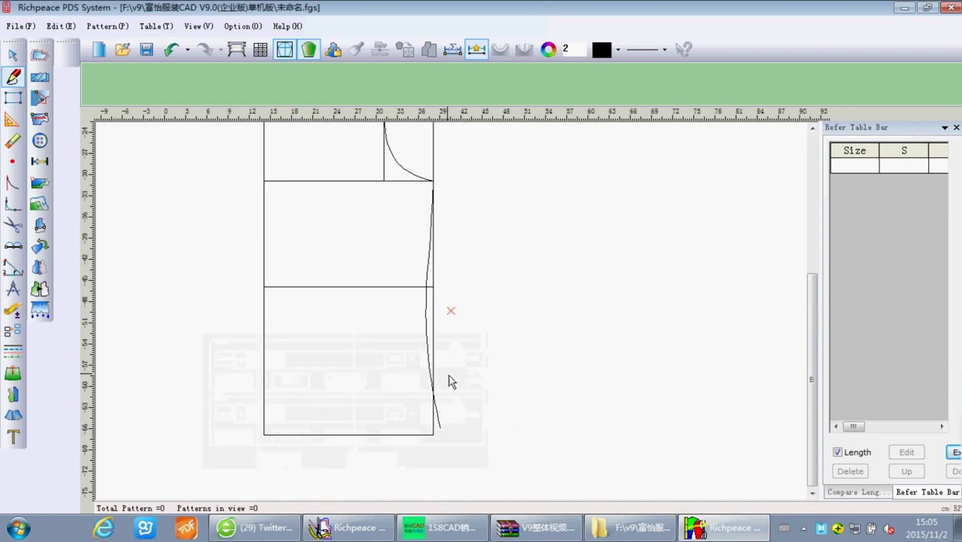
{"action": "scroll", "coordinate": [432, 393], "scroll_direction": "up", "scroll_amount": 2}
{"action": "left_click", "coordinate": [446, 280]}
{"action": "left_click_drag", "start_coordinate": [447, 281], "coordinate": [453, 284]}
{"action": "right_click", "coordinate": [515, 295]}
{"action": "scroll", "coordinate": [448, 315], "scroll_direction": "down", "scroll_amount": 1}
{"action": "scroll", "coordinate": [448, 314], "scroll_direction": "down", "scroll_amount": 1}
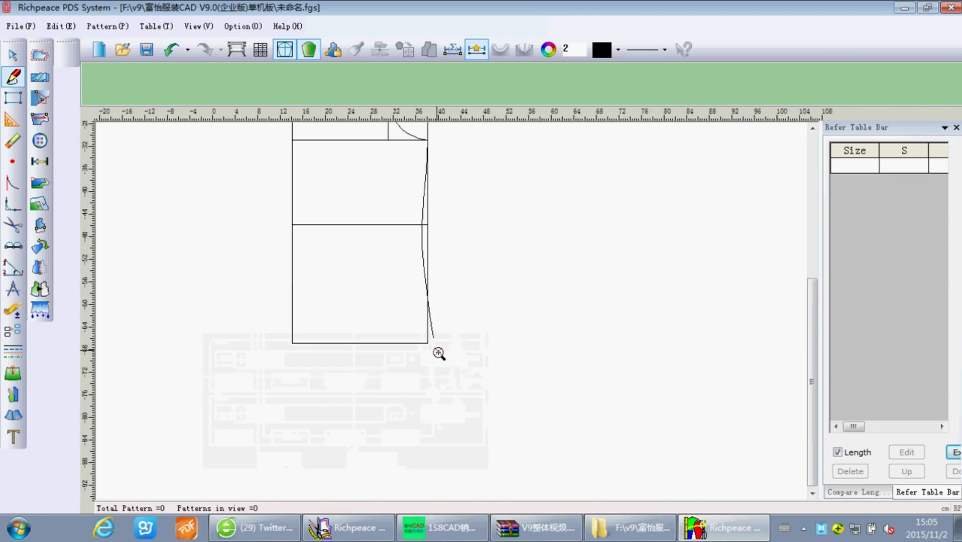
- Draw the hem line from the bottom-right to the bottom-left corner and curve it gently
{"action": "left_click", "coordinate": [433, 337]}
{"action": "left_click", "coordinate": [292, 344]}
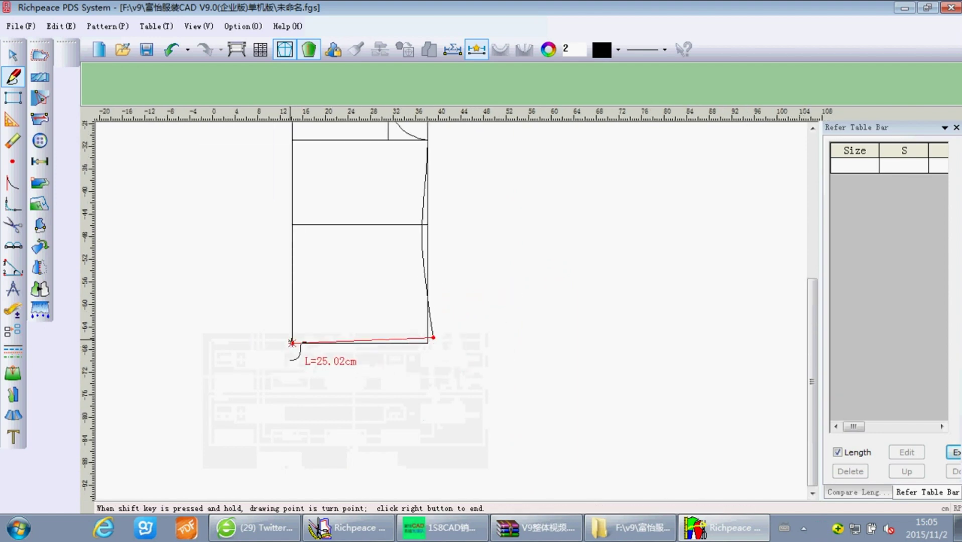
{"action": "right_click", "coordinate": [296, 346]}
{"action": "scroll", "coordinate": [312, 349], "scroll_direction": "up", "scroll_amount": 2}
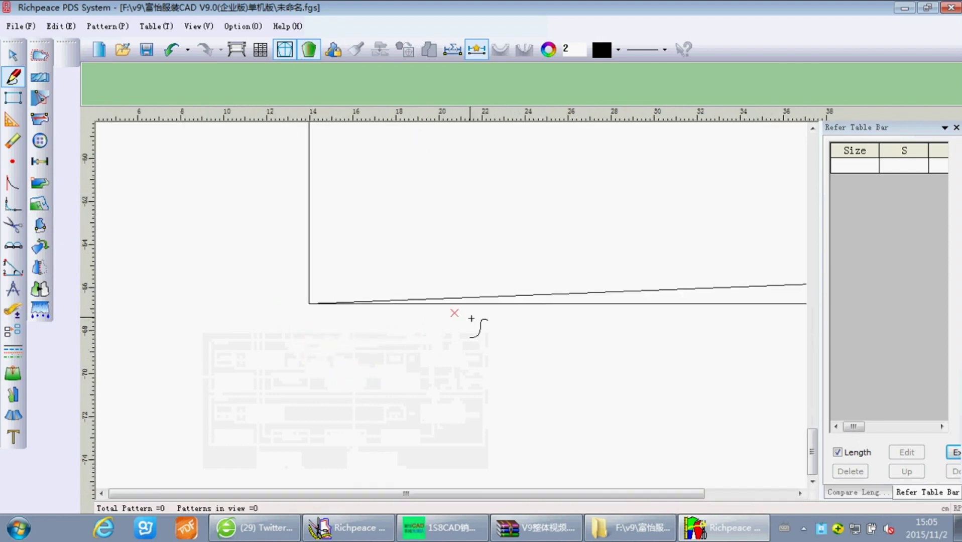
{"action": "left_click", "coordinate": [554, 290]}
{"action": "left_click", "coordinate": [559, 300]}
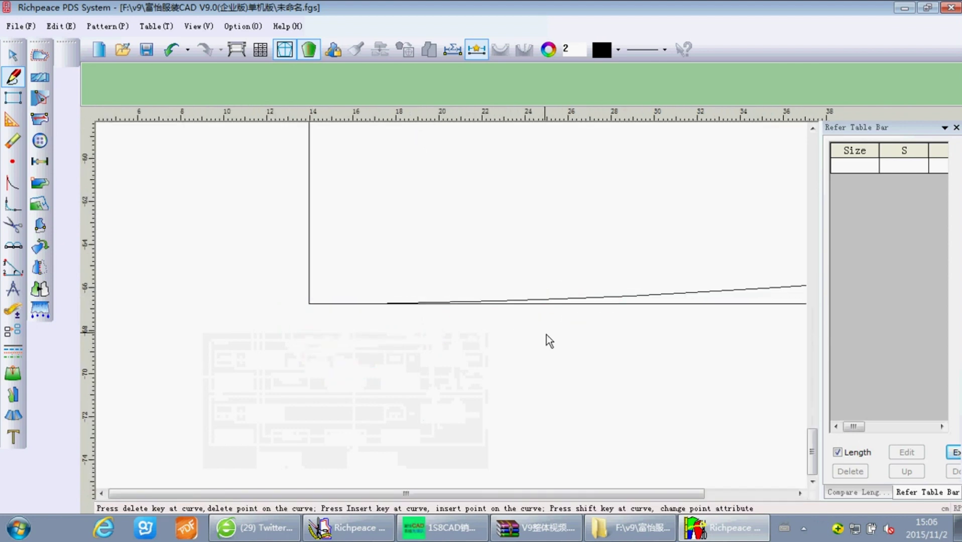
{"action": "scroll", "coordinate": [453, 312], "scroll_direction": "down", "scroll_amount": 2}
{"action": "scroll", "coordinate": [458, 294], "scroll_direction": "down", "scroll_amount": 1}
{"action": "scroll", "coordinate": [455, 301], "scroll_direction": "down", "scroll_amount": 1}
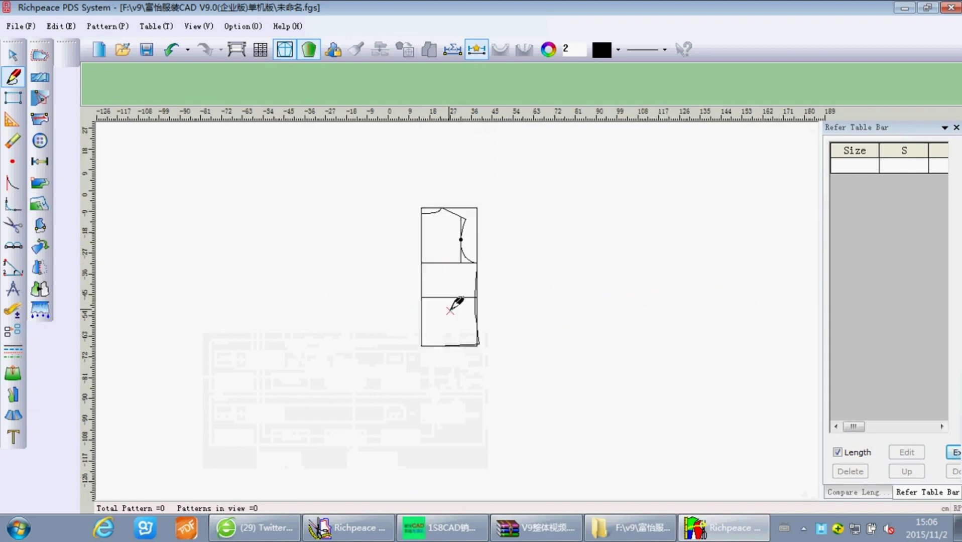
{"action": "scroll", "coordinate": [457, 310], "scroll_direction": "up", "scroll_amount": 2}
- Cut the neckline, shoulder, armhole, side seam, hem and centre-front outline into a piece, then move it left
{"action": "left_click", "coordinate": [12, 226]}
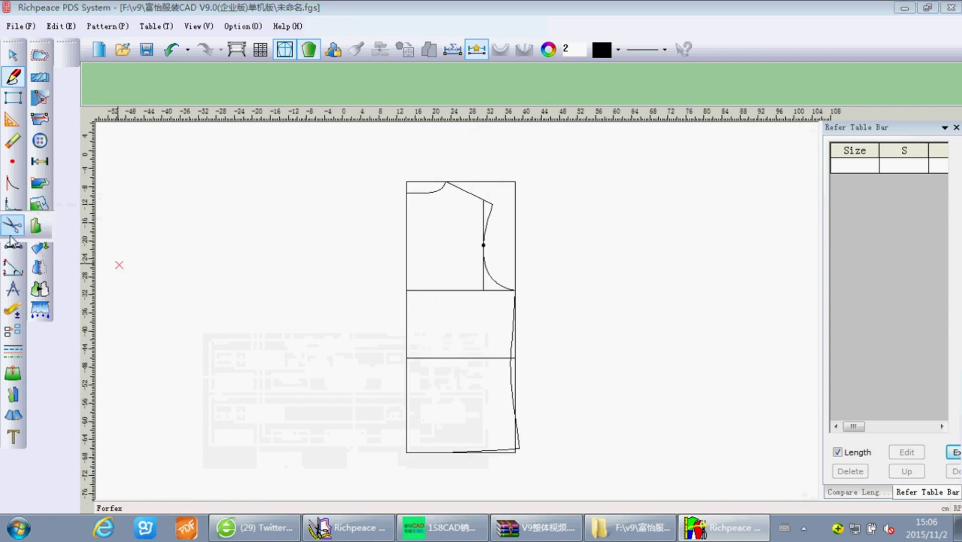
{"action": "left_click", "coordinate": [13, 226]}
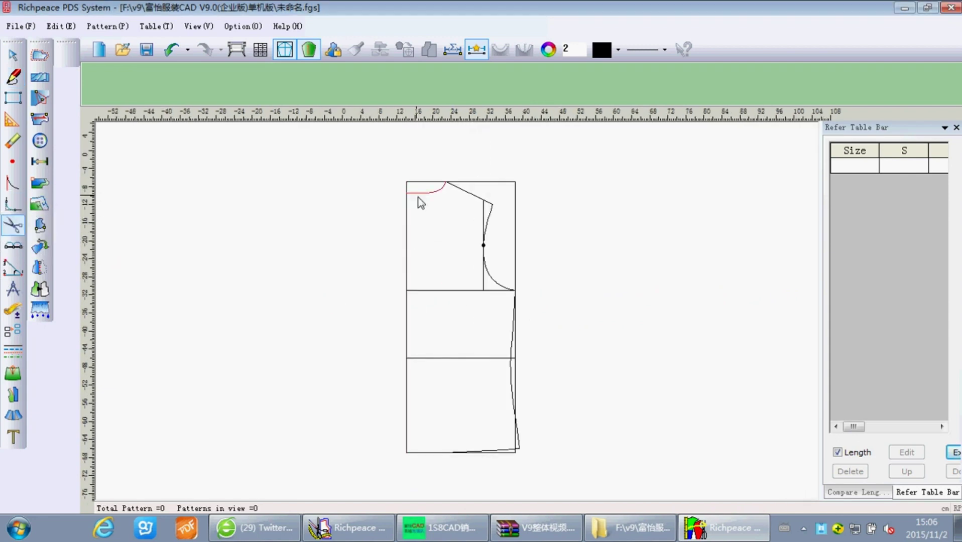
{"action": "left_click", "coordinate": [459, 189]}
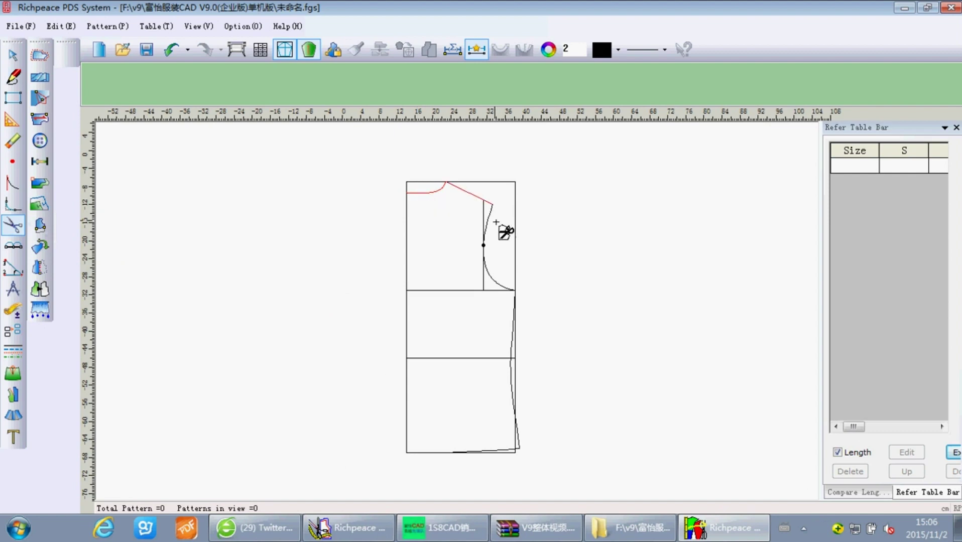
{"action": "left_click", "coordinate": [491, 219]}
{"action": "left_click", "coordinate": [510, 327]}
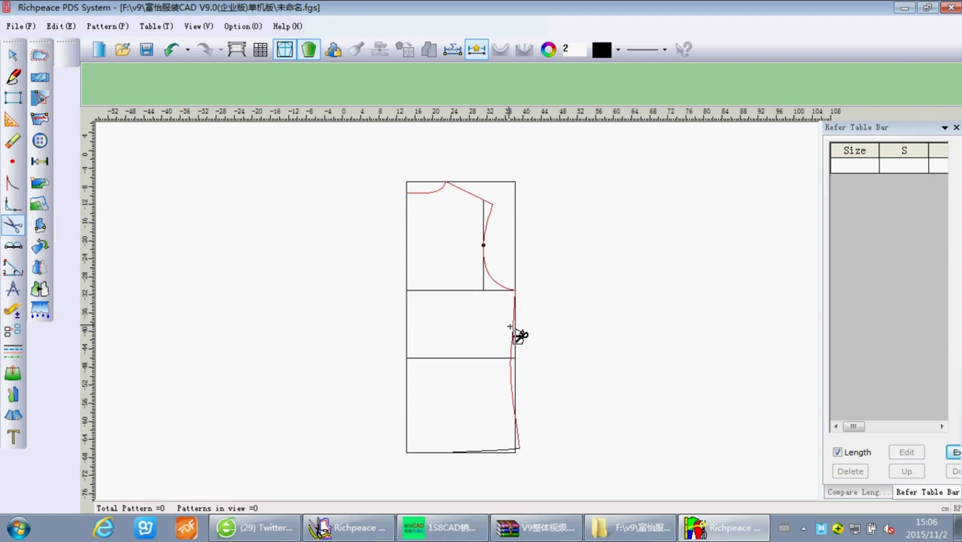
{"action": "left_click", "coordinate": [501, 448]}
{"action": "left_click", "coordinate": [407, 404]}
{"action": "right_click", "coordinate": [430, 359]}
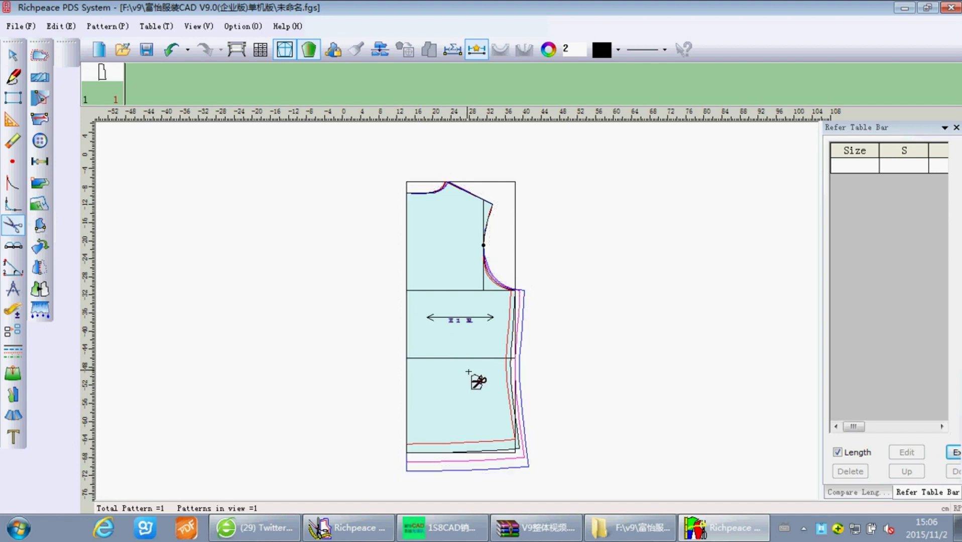
{"action": "left_click_drag", "start_coordinate": [475, 379], "coordinate": [302, 382]}
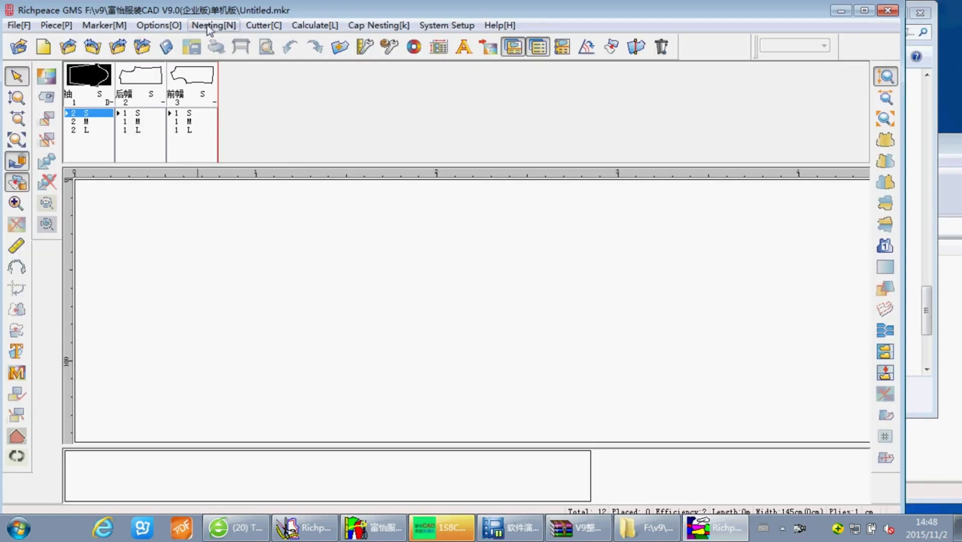
- Run SuperNest with the Efficiency target set to 90%, then check a placed piece
{"action": "left_click", "coordinate": [213, 25]}
{"action": "left_click", "coordinate": [281, 253]}
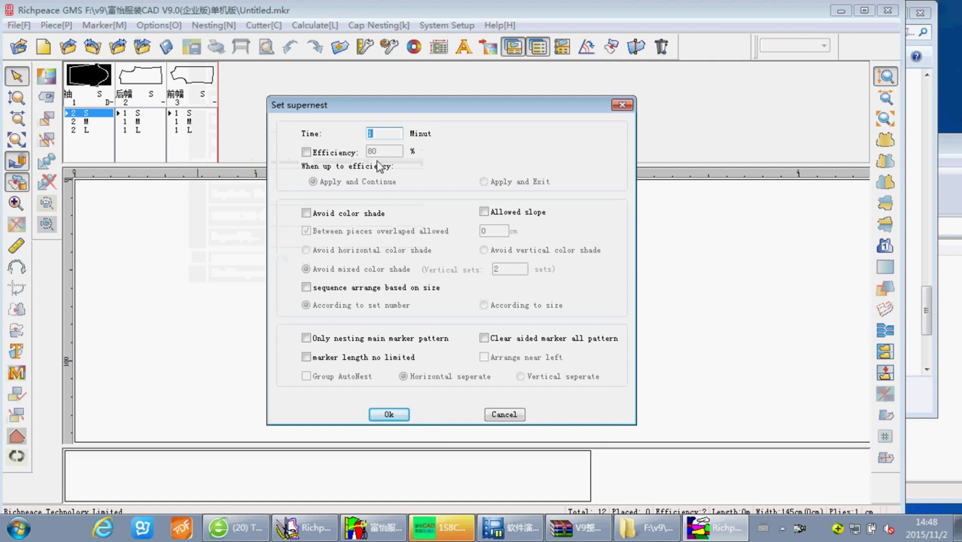
{"action": "left_click", "coordinate": [306, 152]}
{"action": "double_click", "coordinate": [371, 151]}
{"action": "type", "text": "9"}
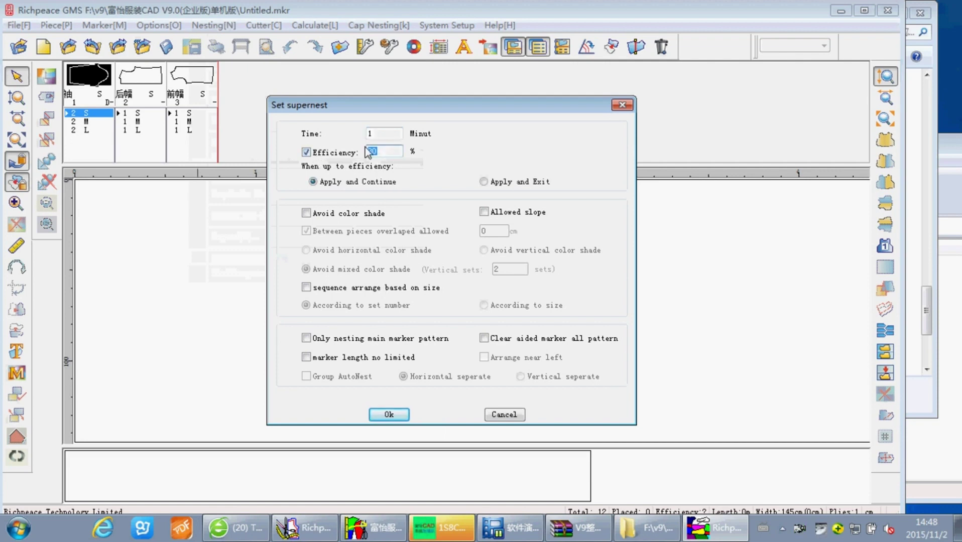
{"action": "type", "text": "0"}
{"action": "left_click", "coordinate": [390, 414]}
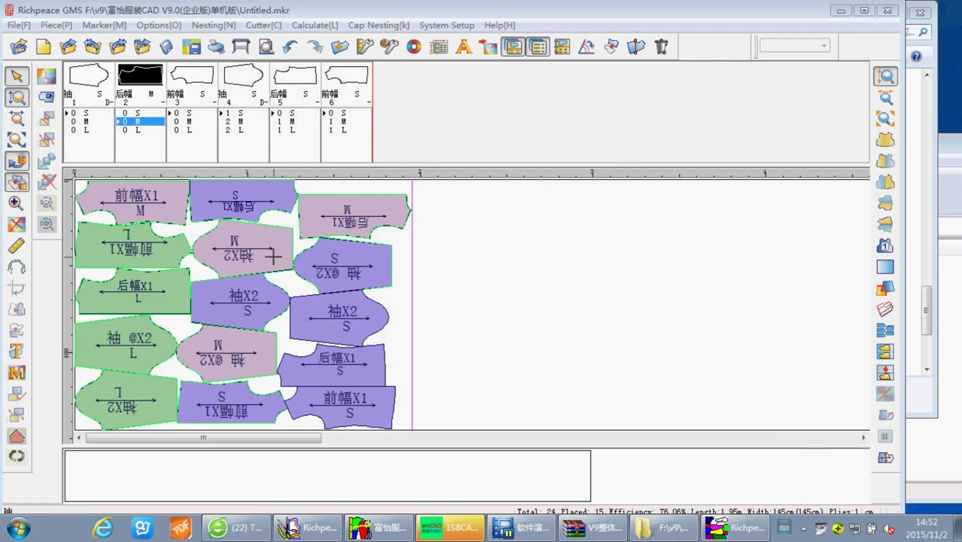
{"action": "left_click", "coordinate": [344, 261]}
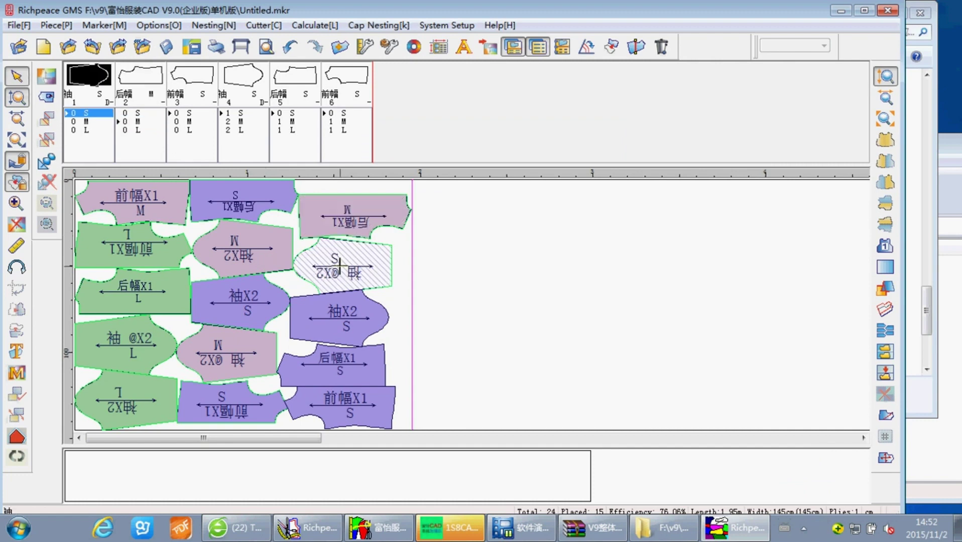
{"action": "left_click", "coordinate": [462, 276]}
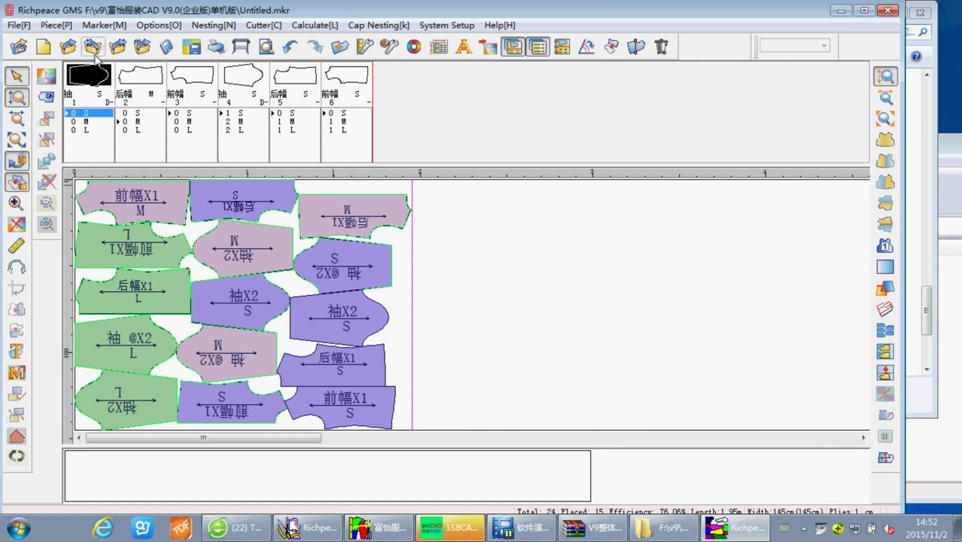
- Save the marker with Save As under the file name AD123
{"action": "left_click", "coordinate": [18, 25]}
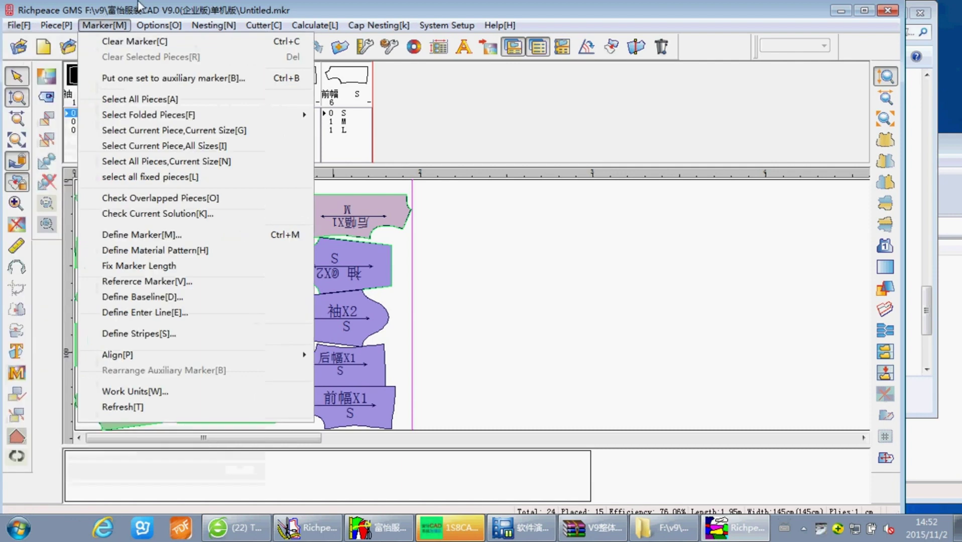
{"action": "left_click", "coordinate": [43, 56]}
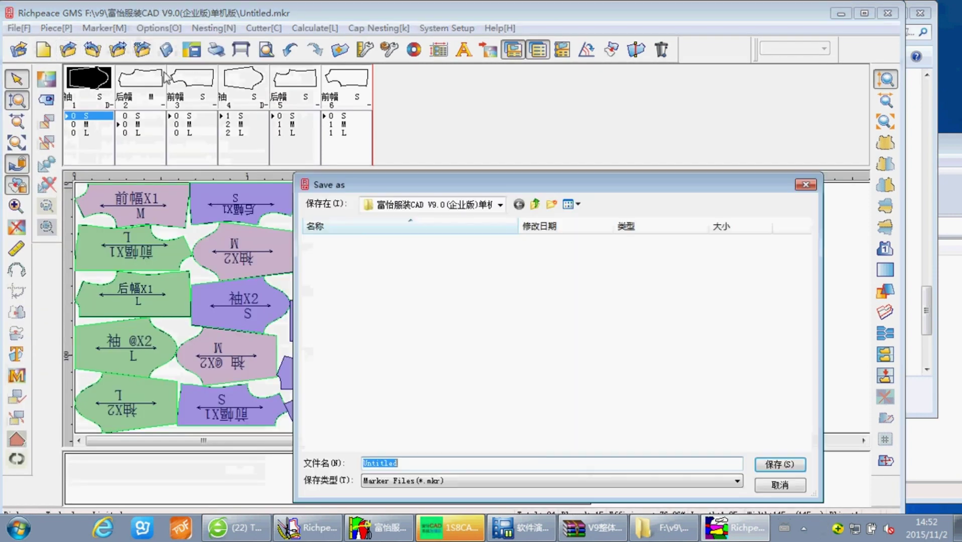
{"action": "left_click", "coordinate": [142, 51]}
{"action": "left_click_drag", "start_coordinate": [494, 183], "coordinate": [479, 106]}
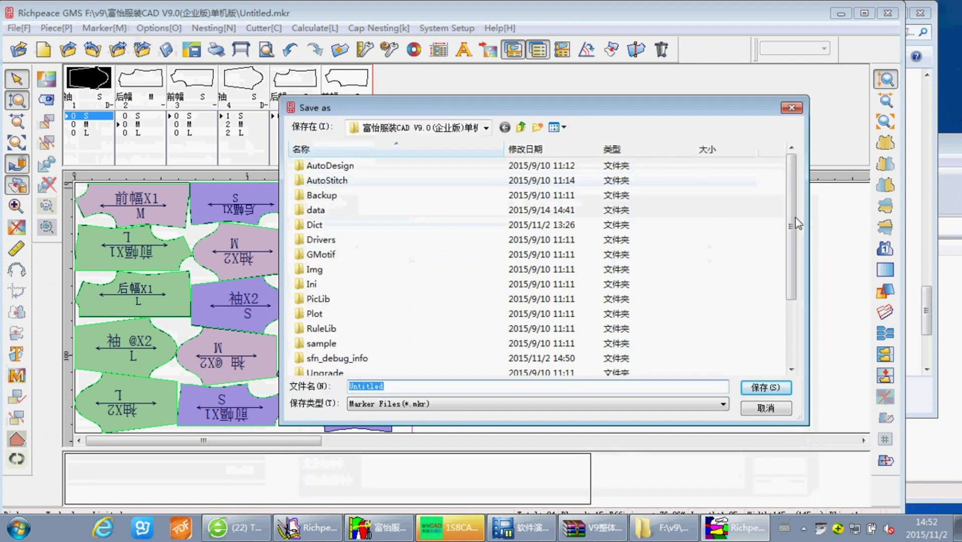
{"action": "left_click_drag", "start_coordinate": [797, 216], "coordinate": [791, 322]}
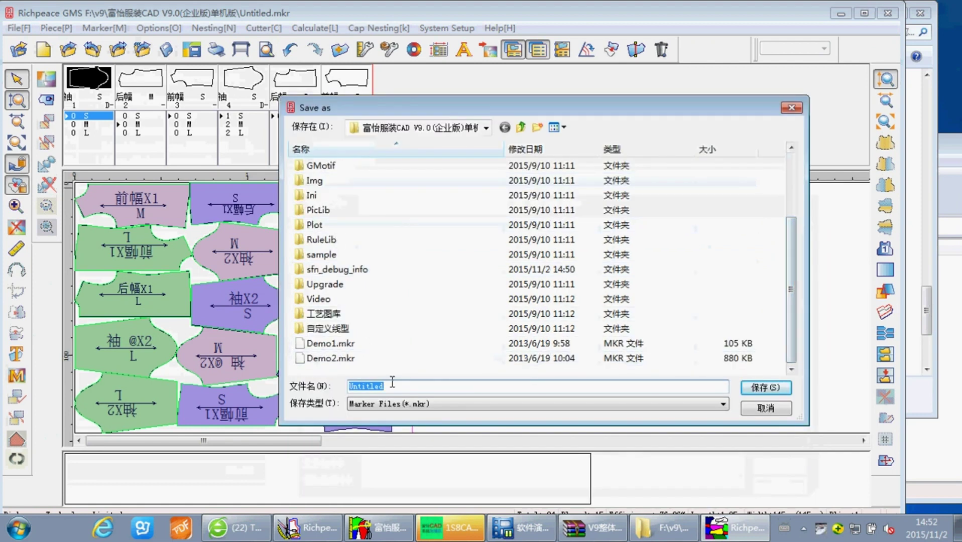
{"action": "type", "text": "AD1"}
{"action": "type", "text": "23"}
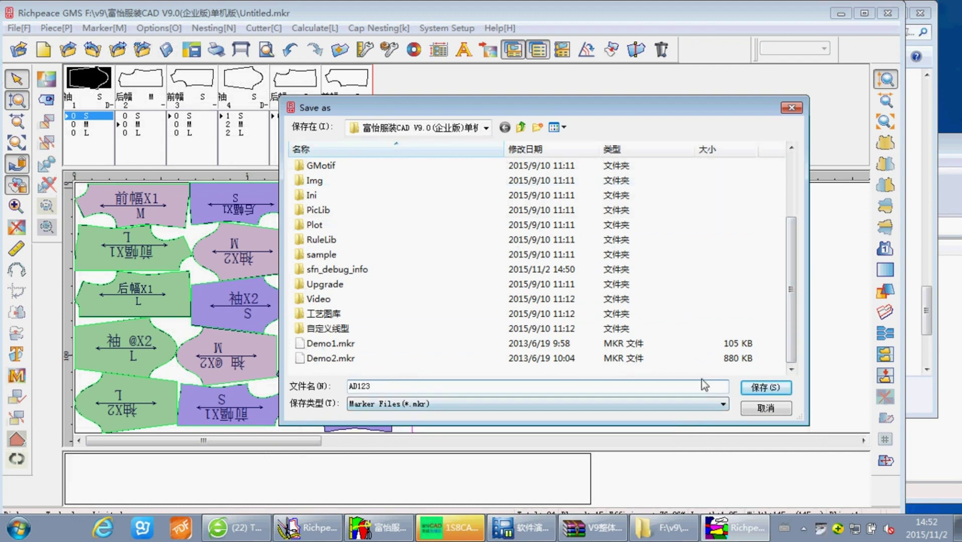
{"action": "left_click", "coordinate": [765, 388]}
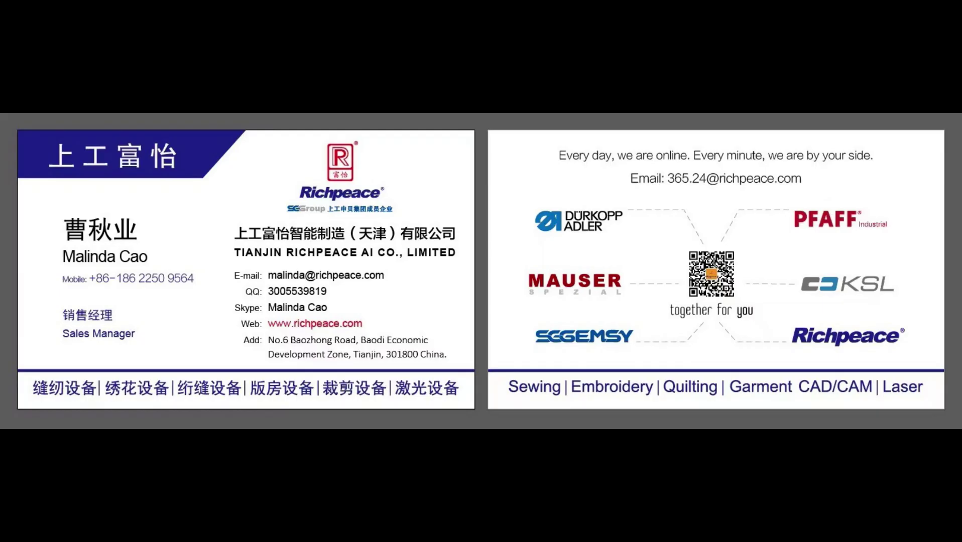